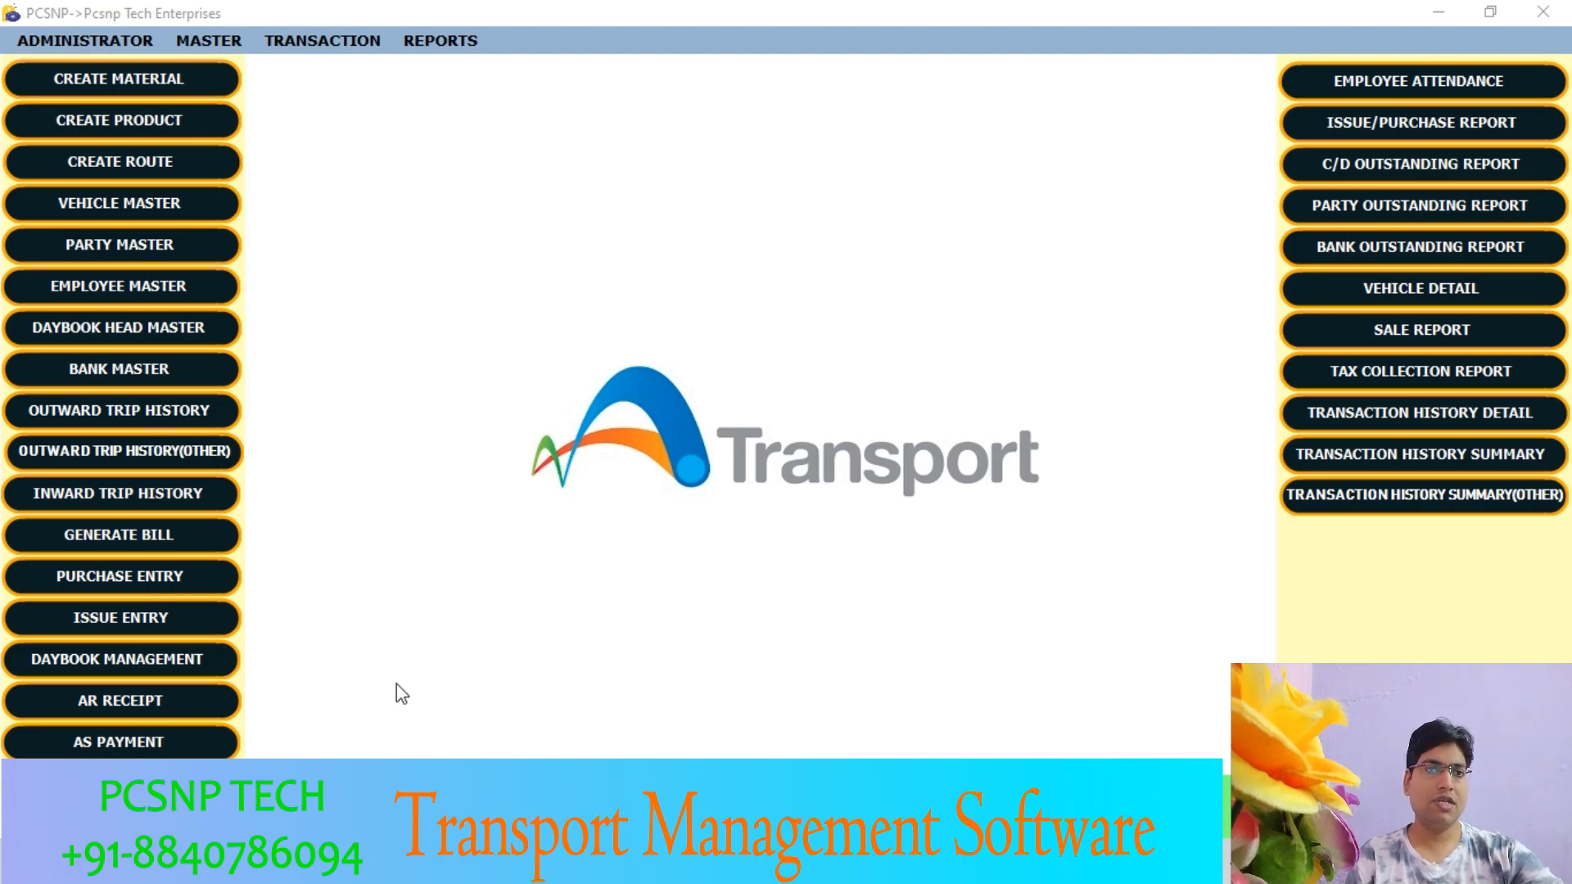
- Start a new AR receipt for Pcsnp Tech Enterprises and choose the Debtor party from the Driver subgroup
left_click(206, 701)
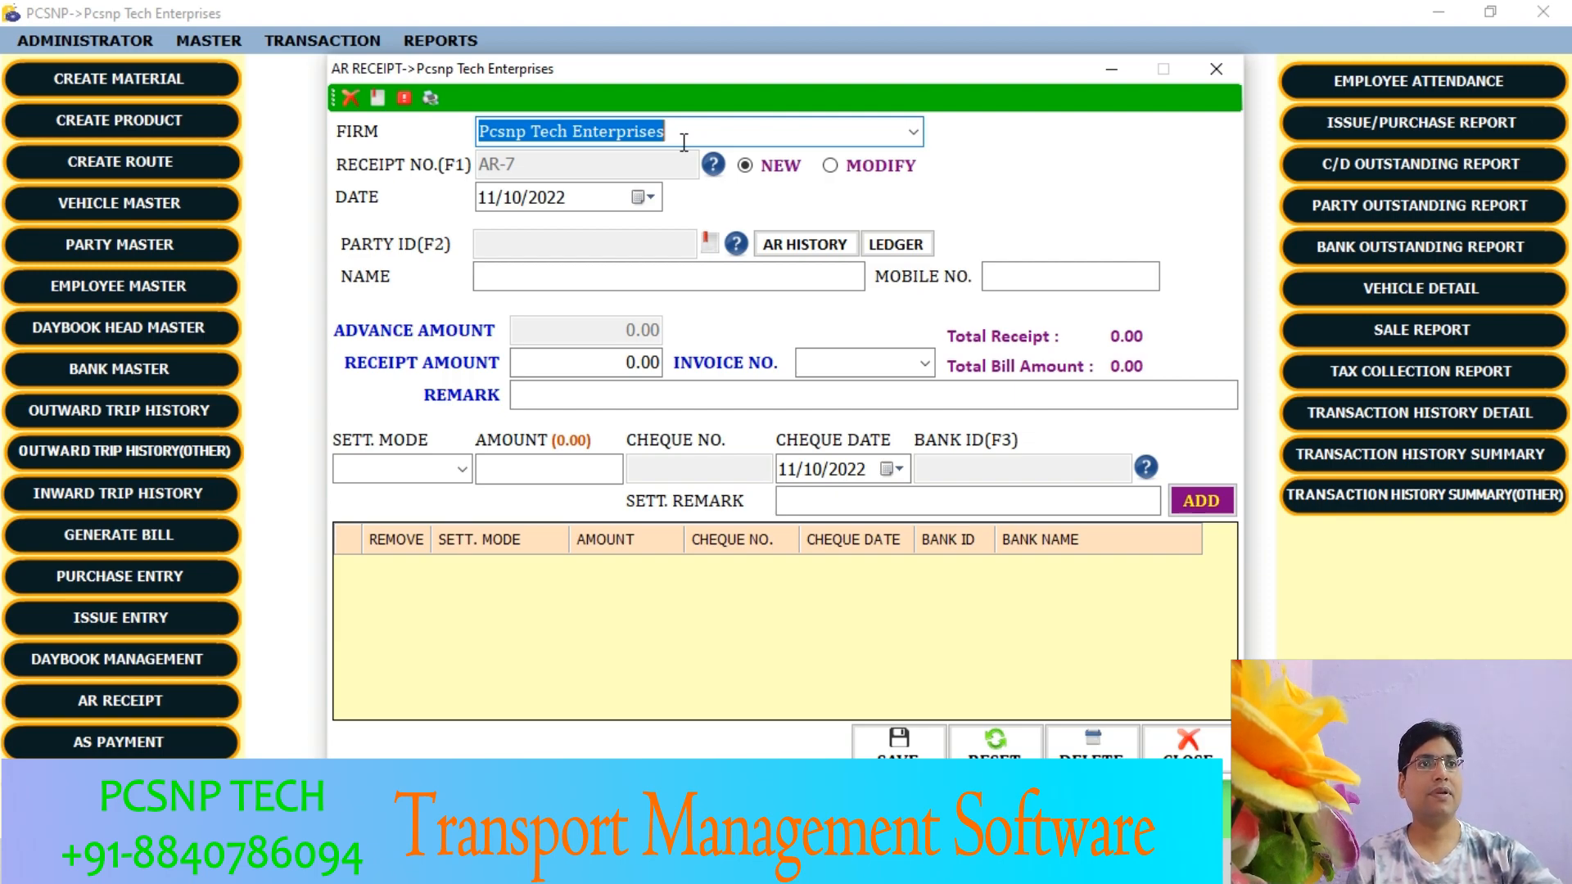
left_click(915, 134)
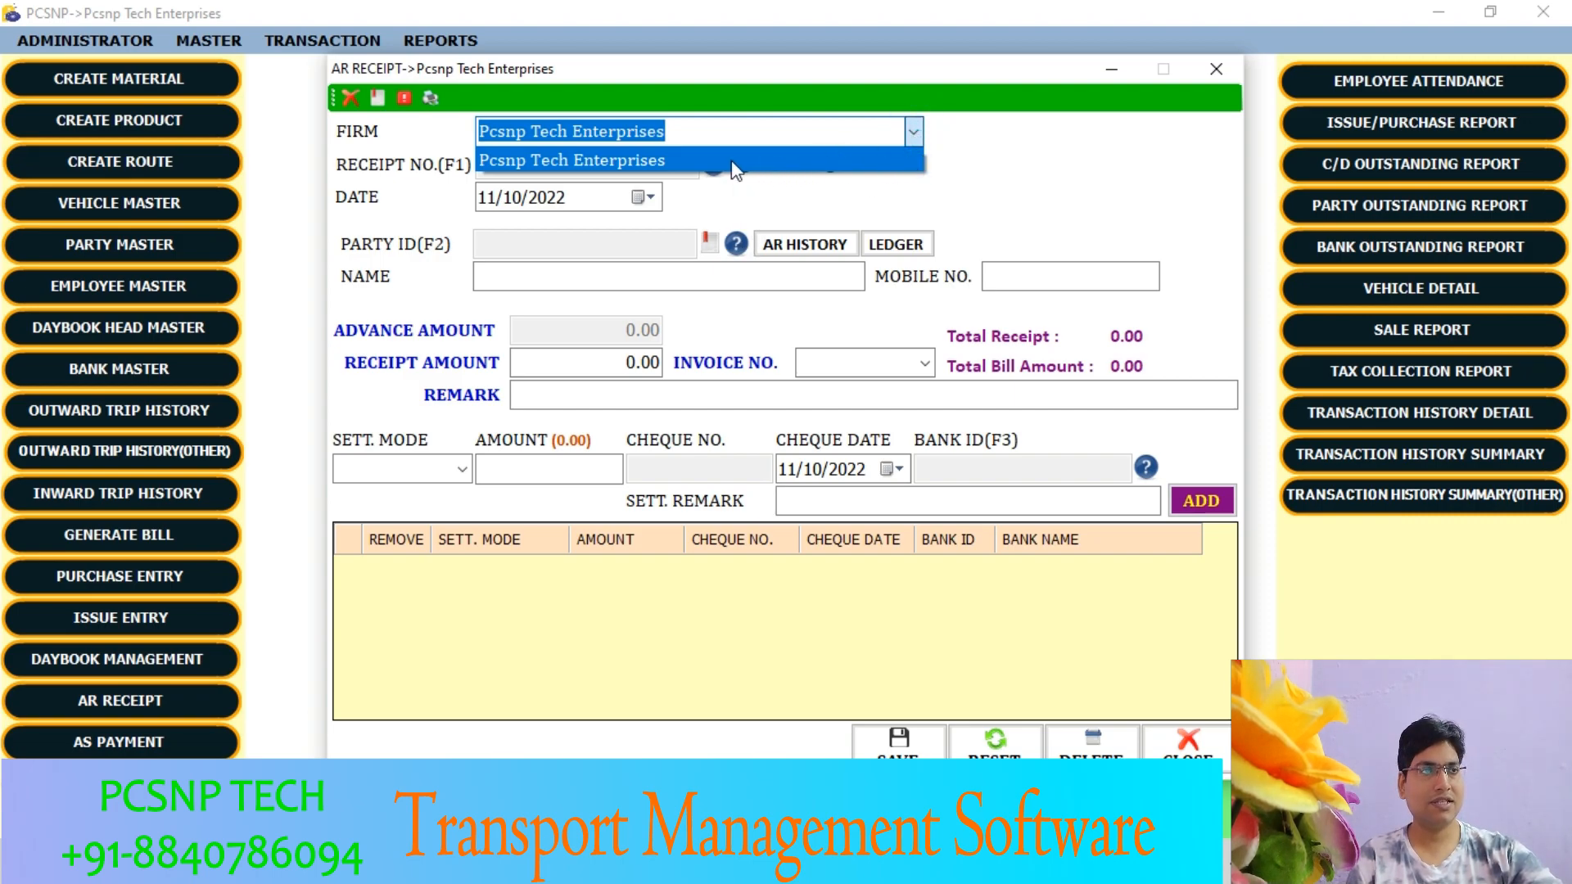
left_click(912, 139)
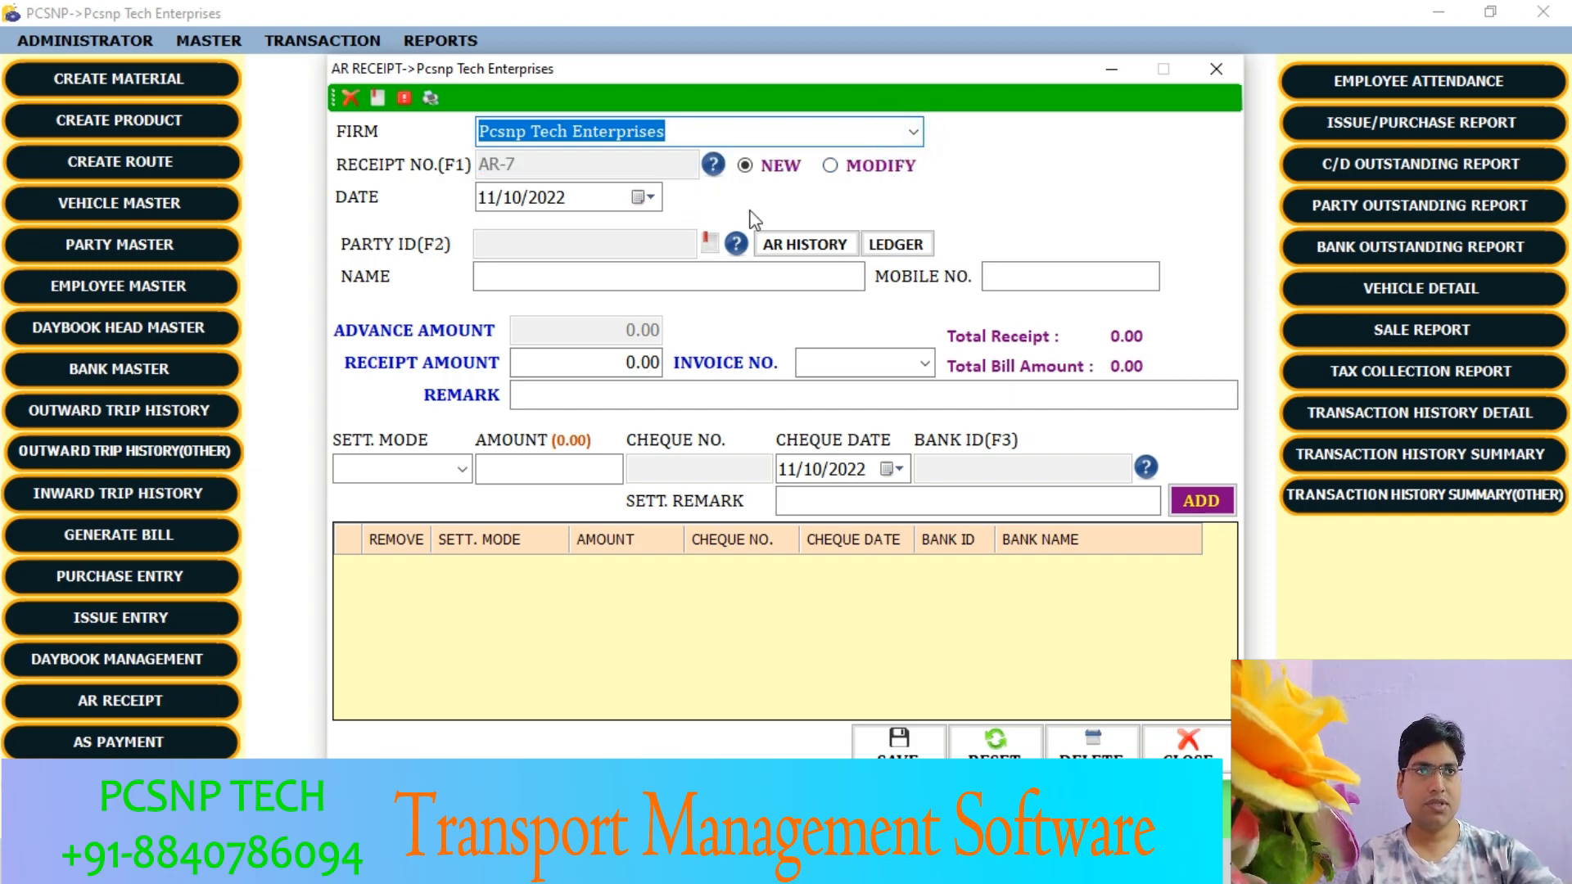
left_click(486, 203)
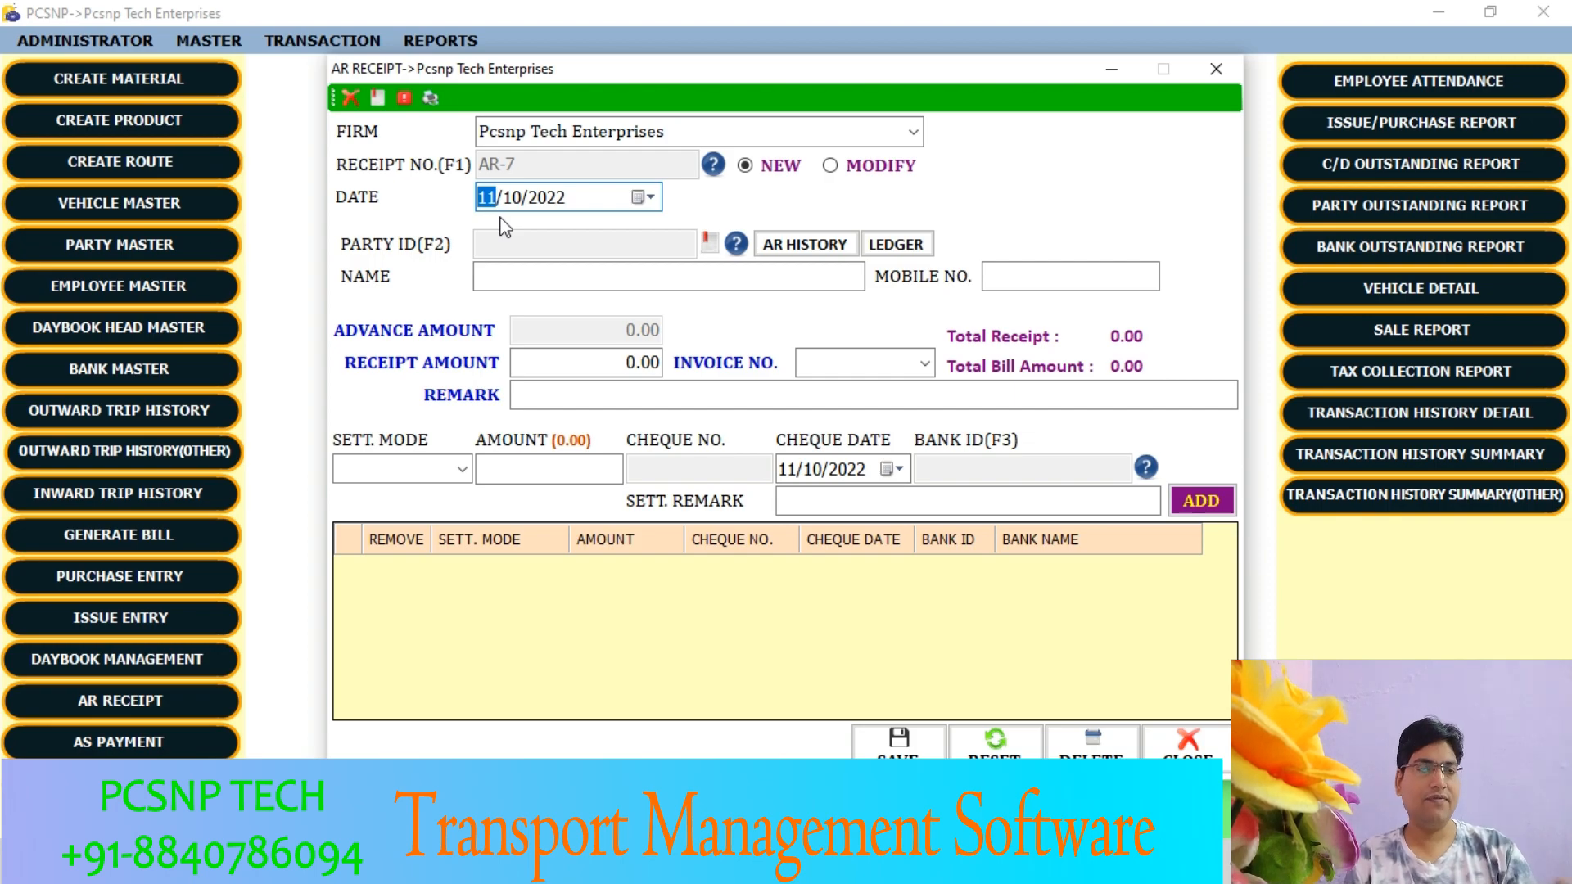
left_click(736, 244)
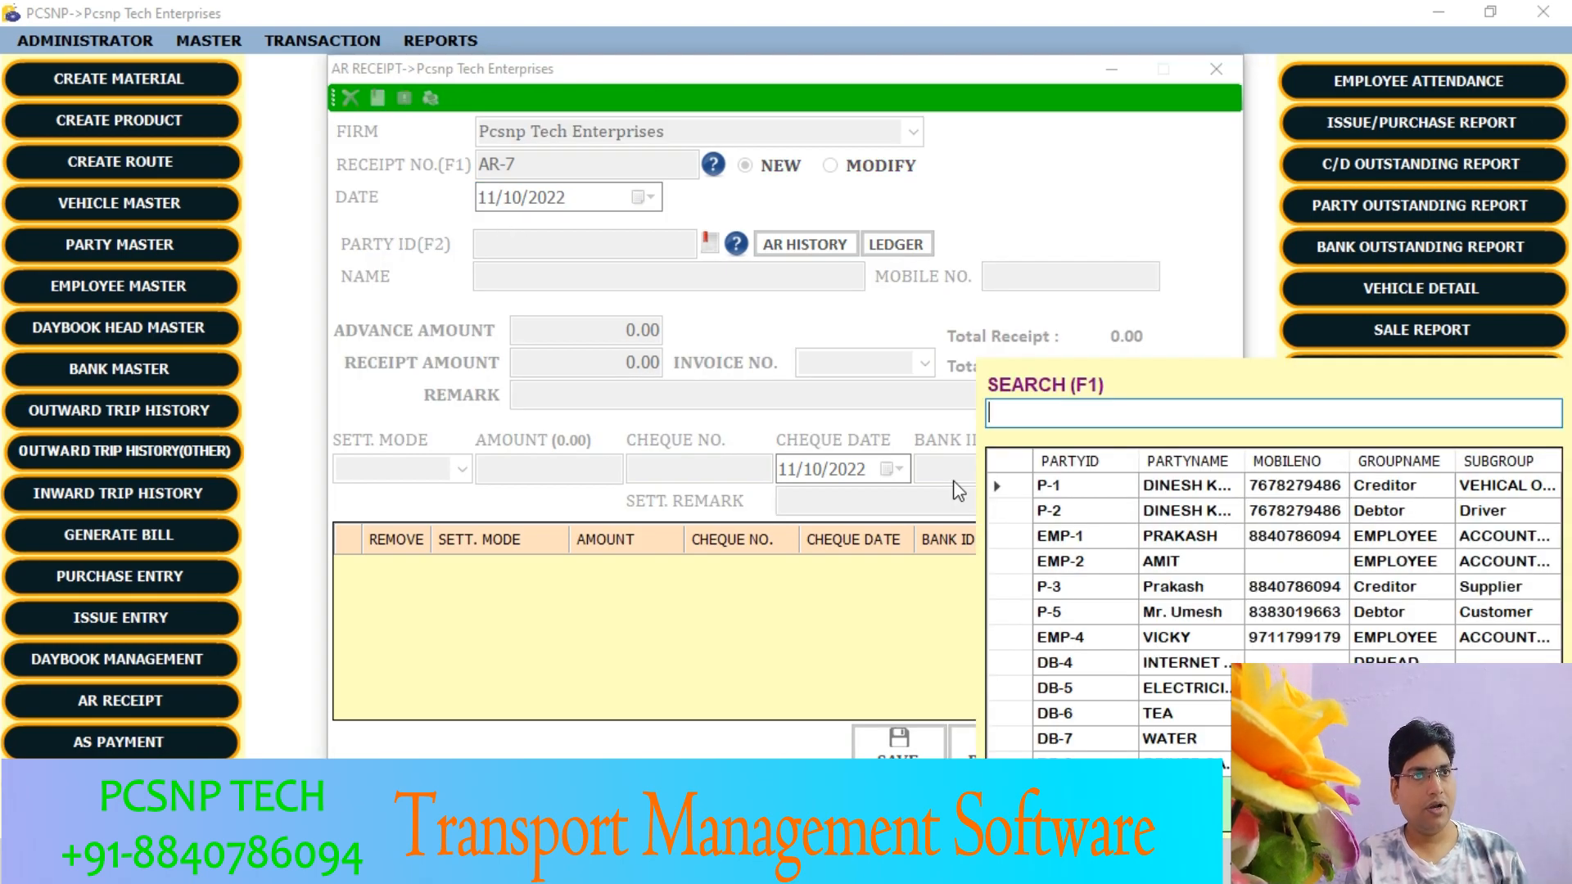
key("Tab")
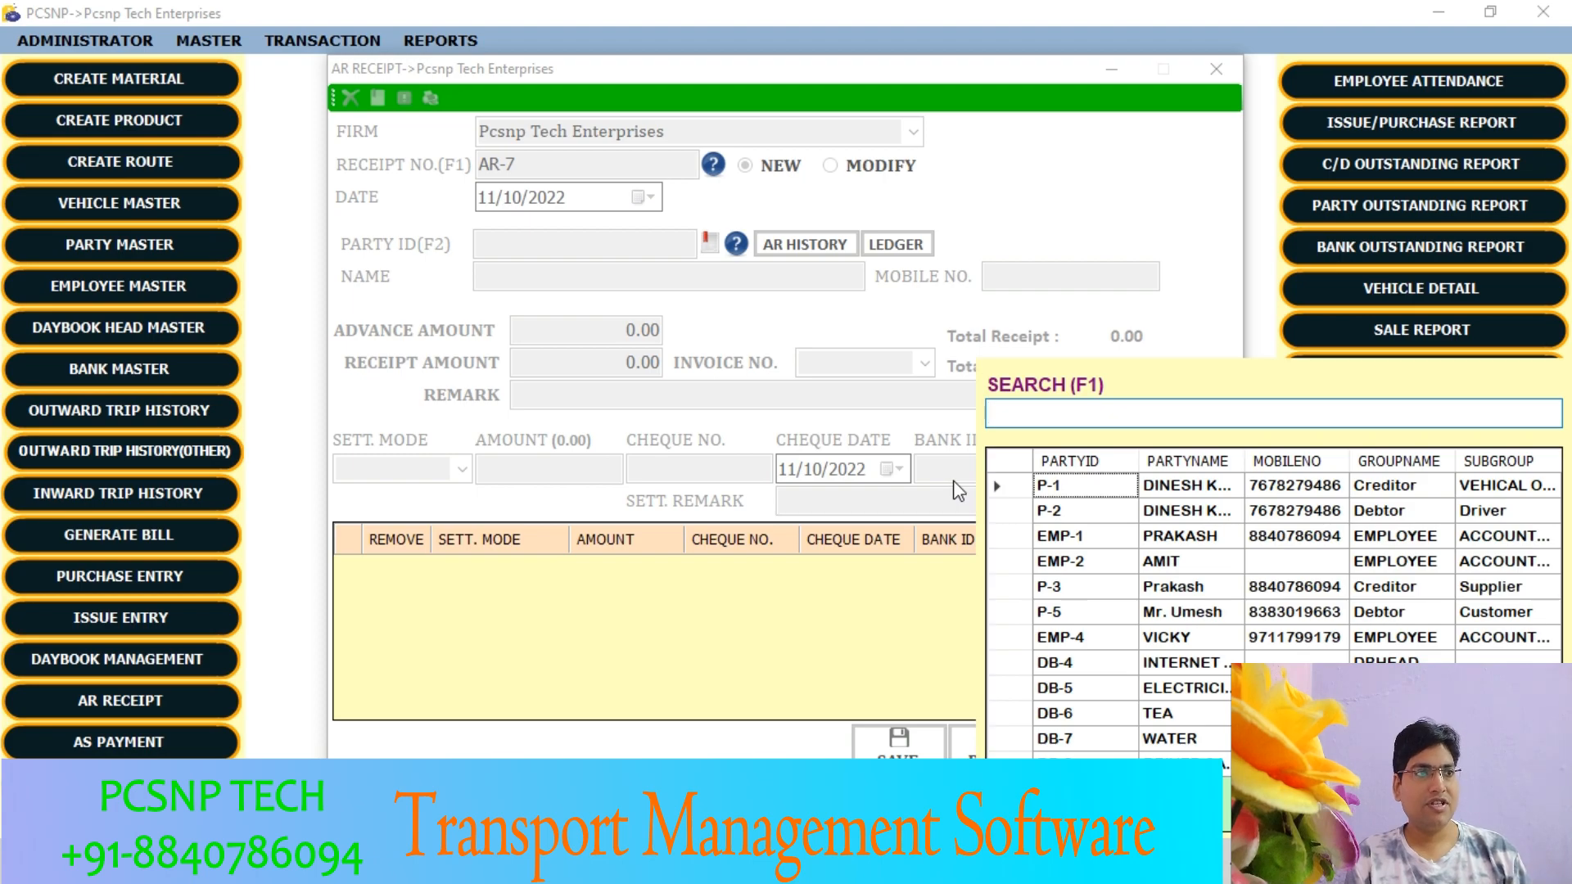
key("Down")
key("Return")
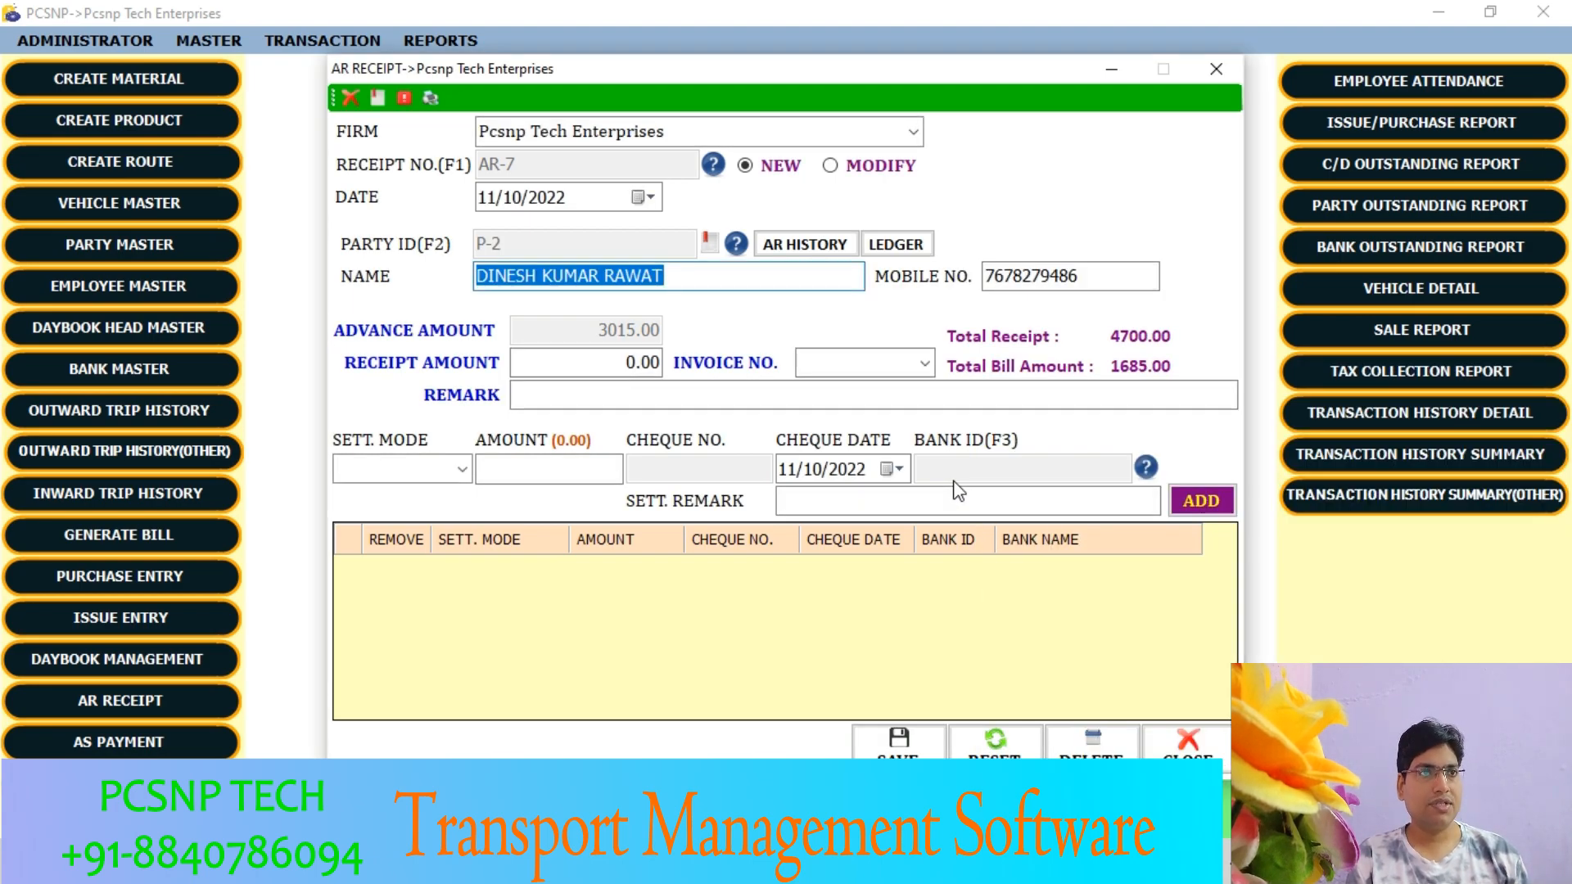
- Set the receipt amount to 5200, leaving the invoice number and remark blank
key("Tab")
key("Tab")
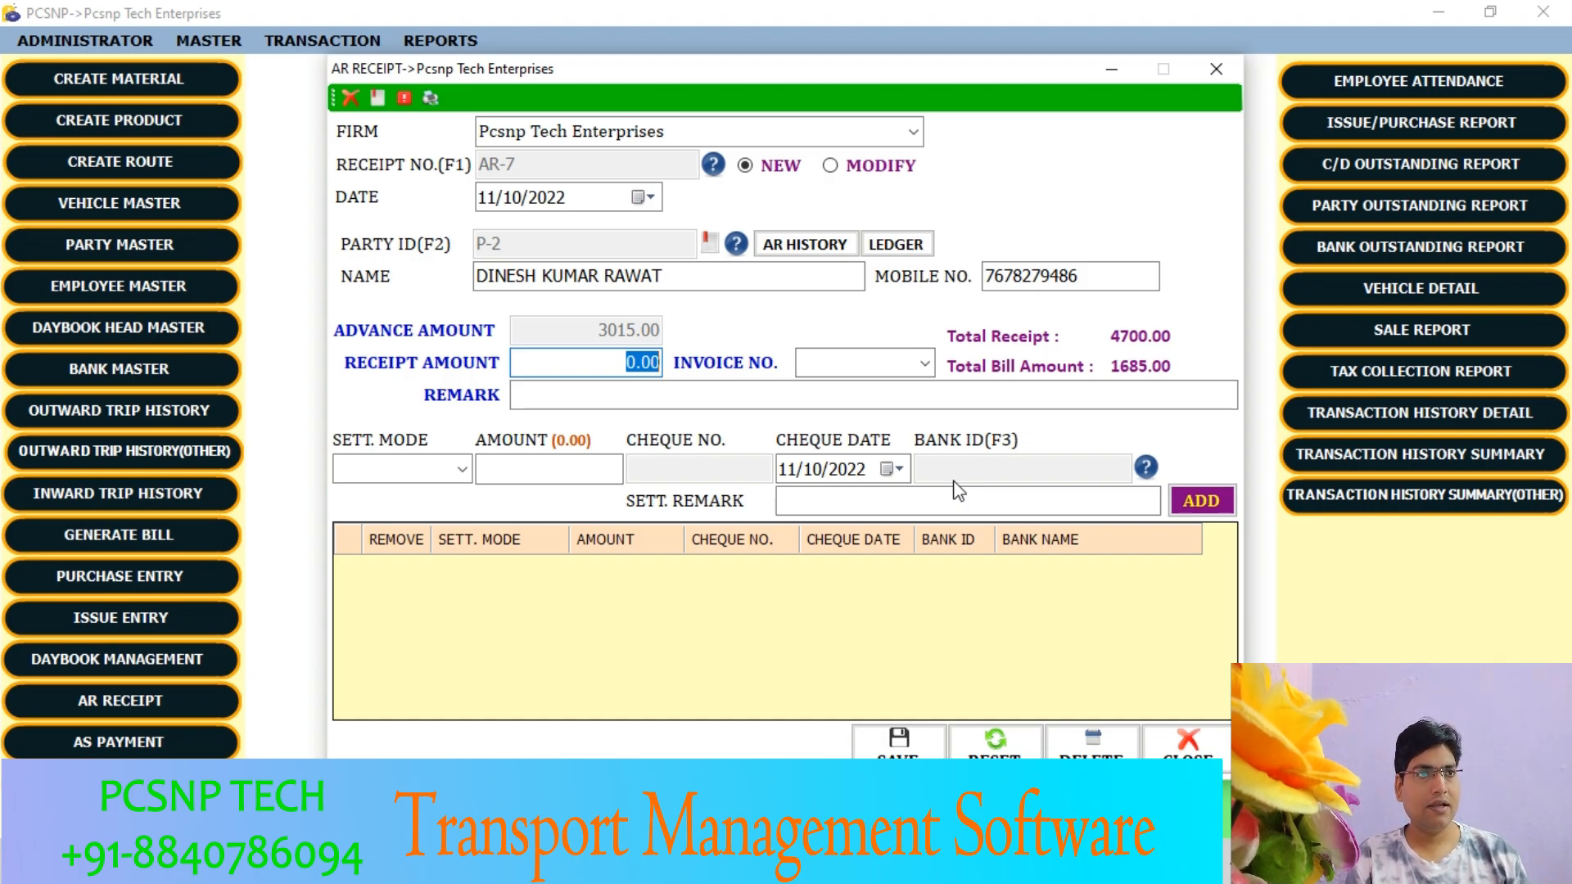
type("5200")
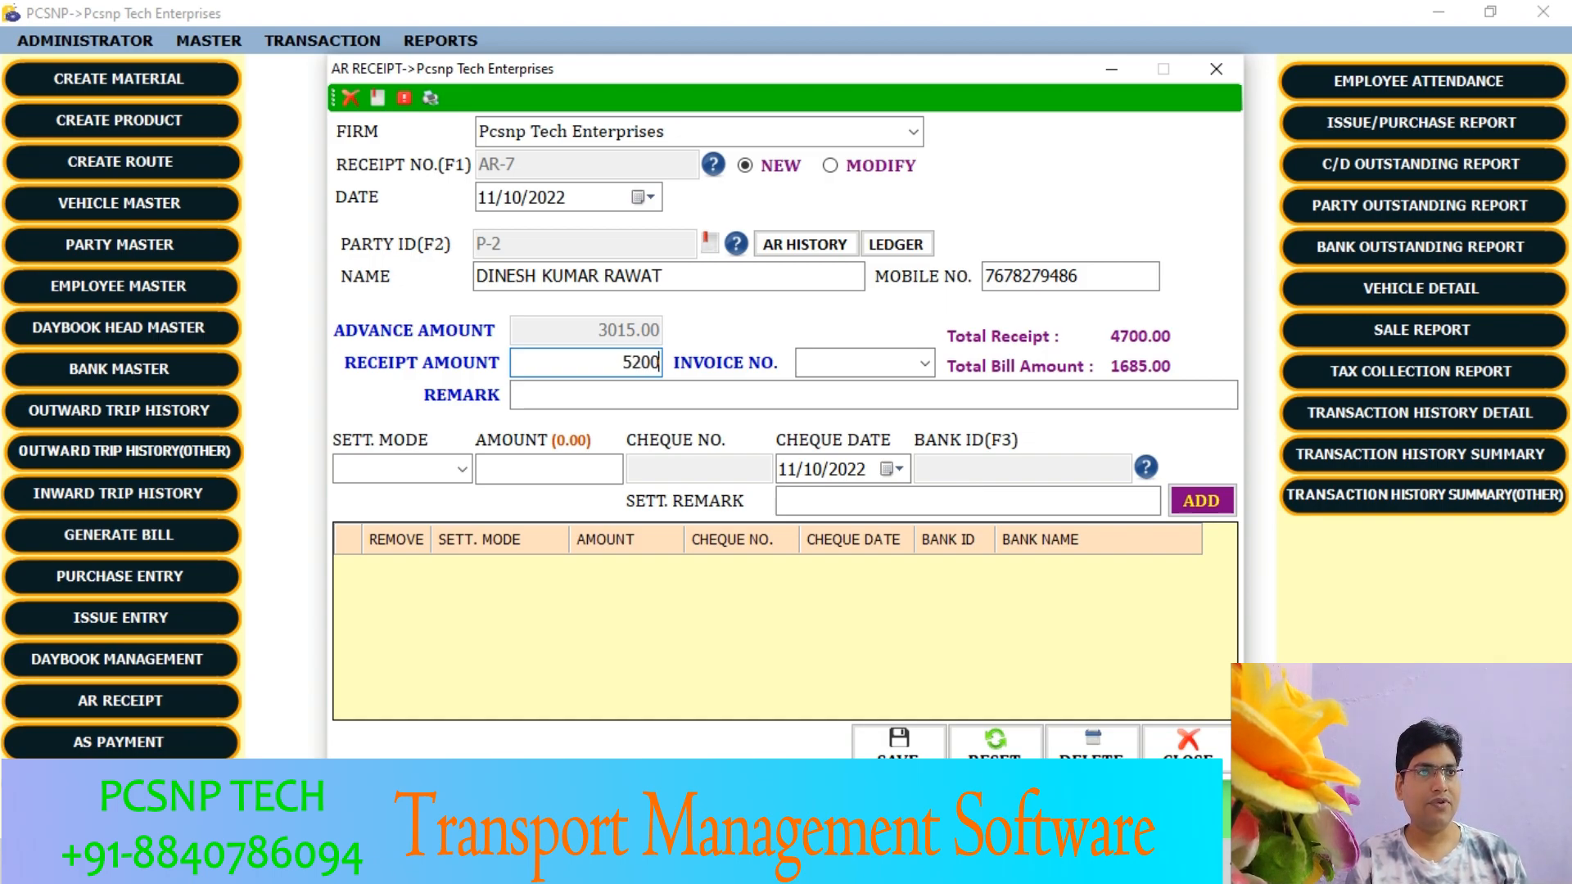
key("Tab")
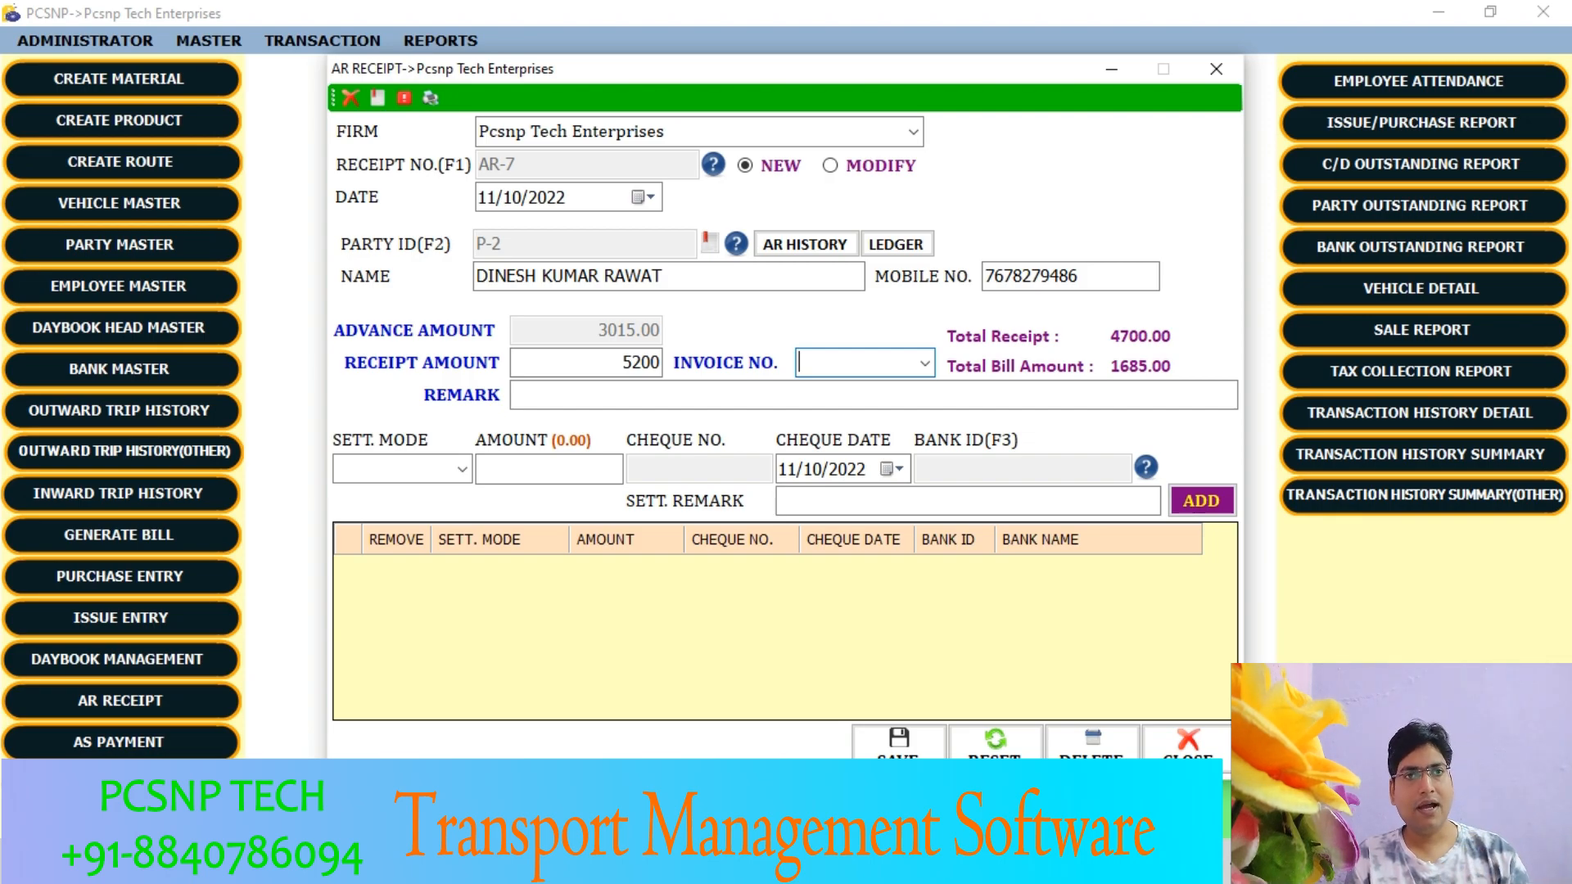
key("Tab")
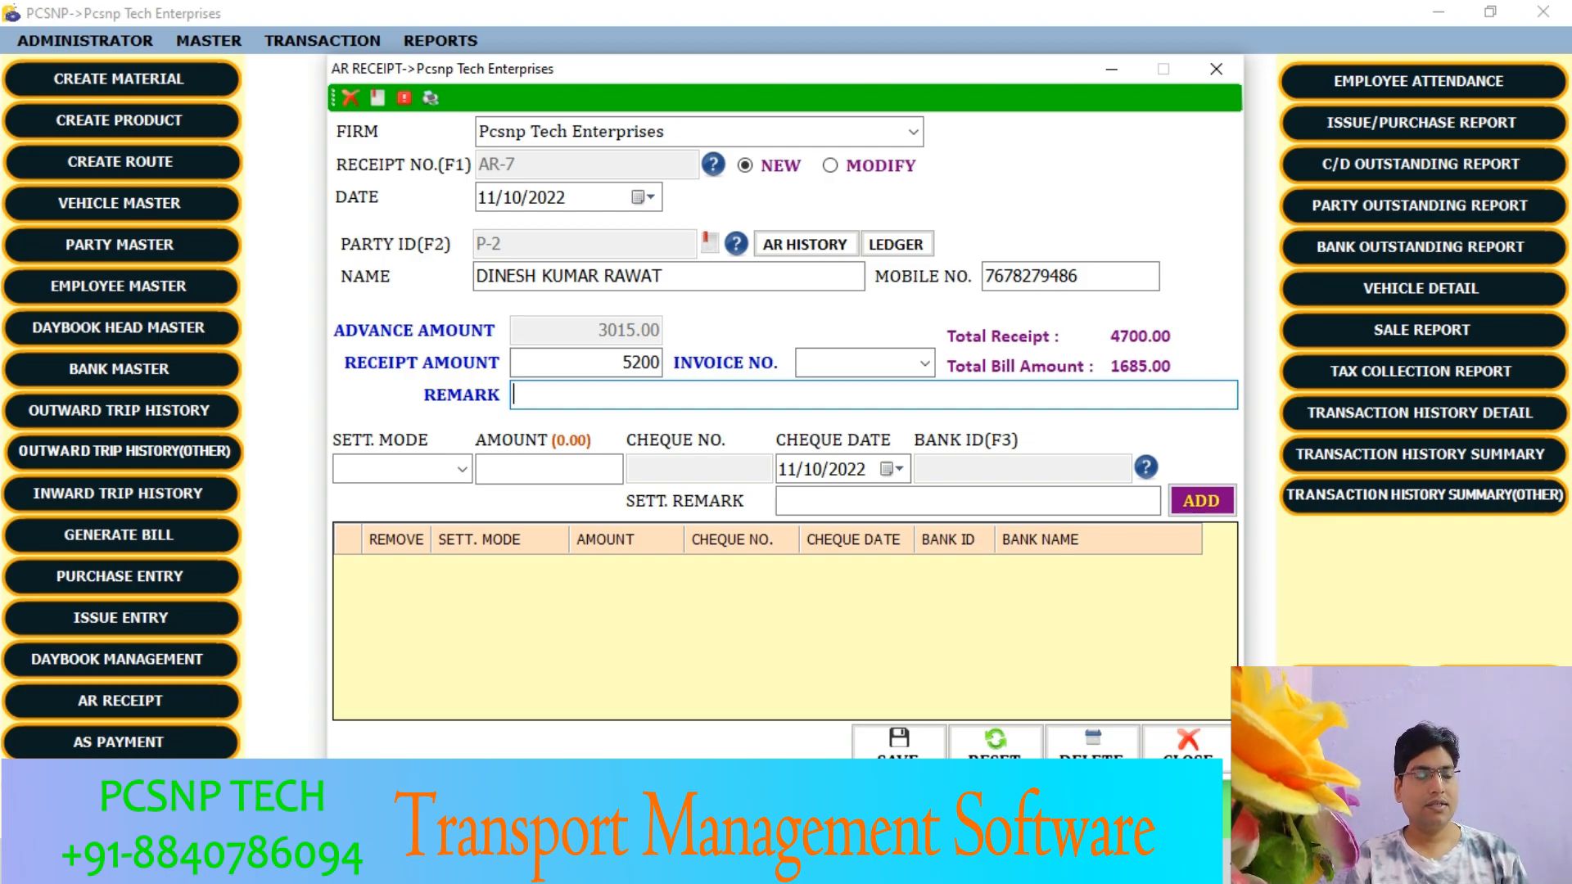
key("Tab")
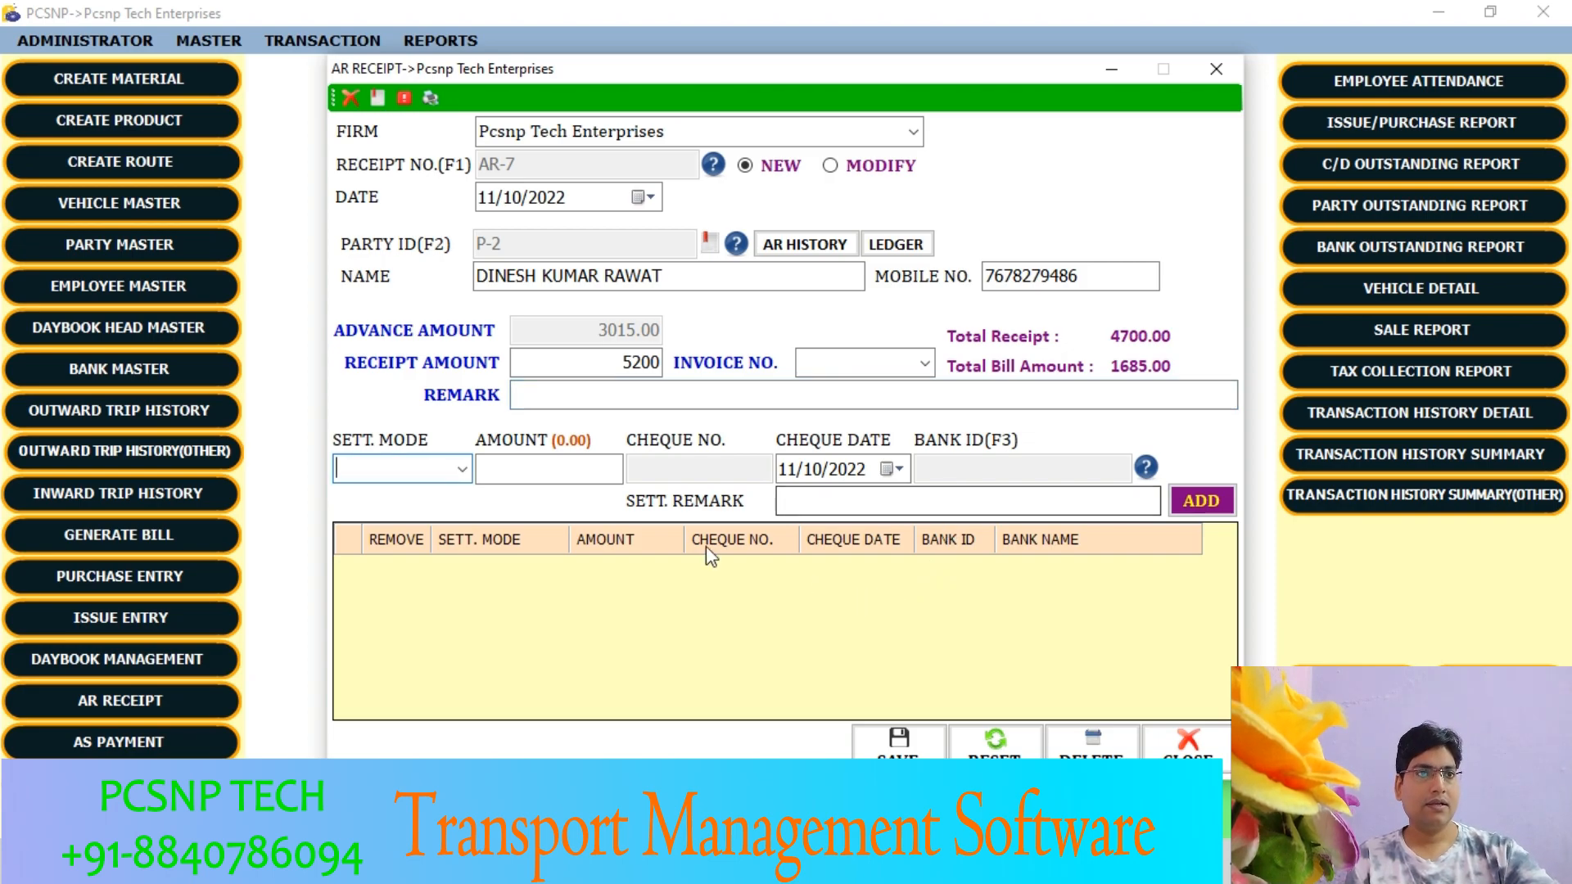
- Add a Cash settlement line of 5200 to the receipt, without a settlement remark
left_click(462, 469)
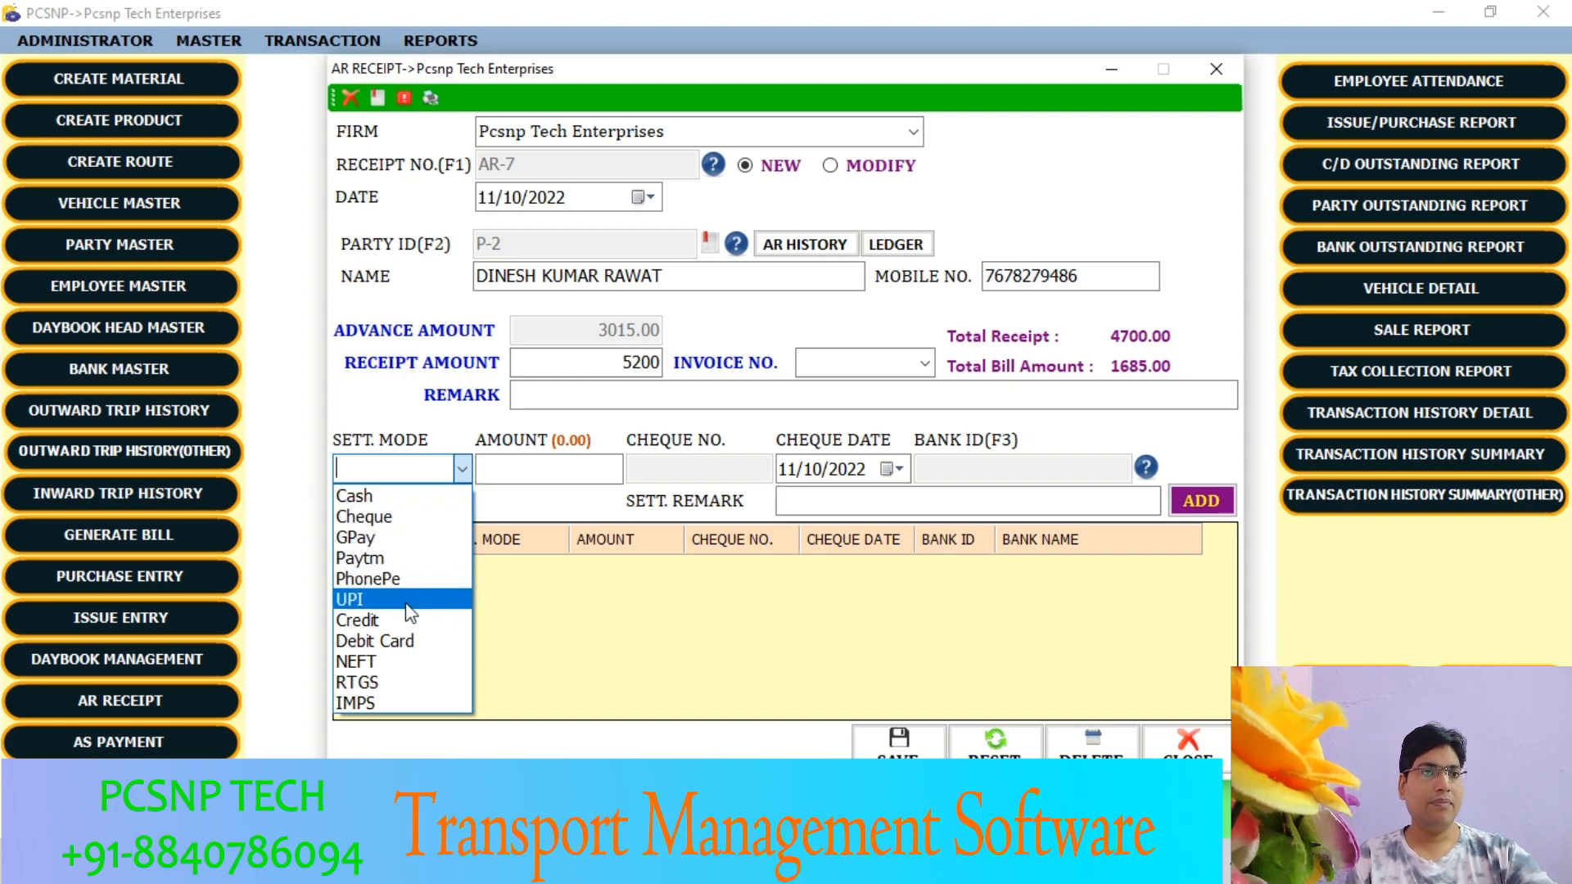
left_click(373, 497)
left_click(461, 470)
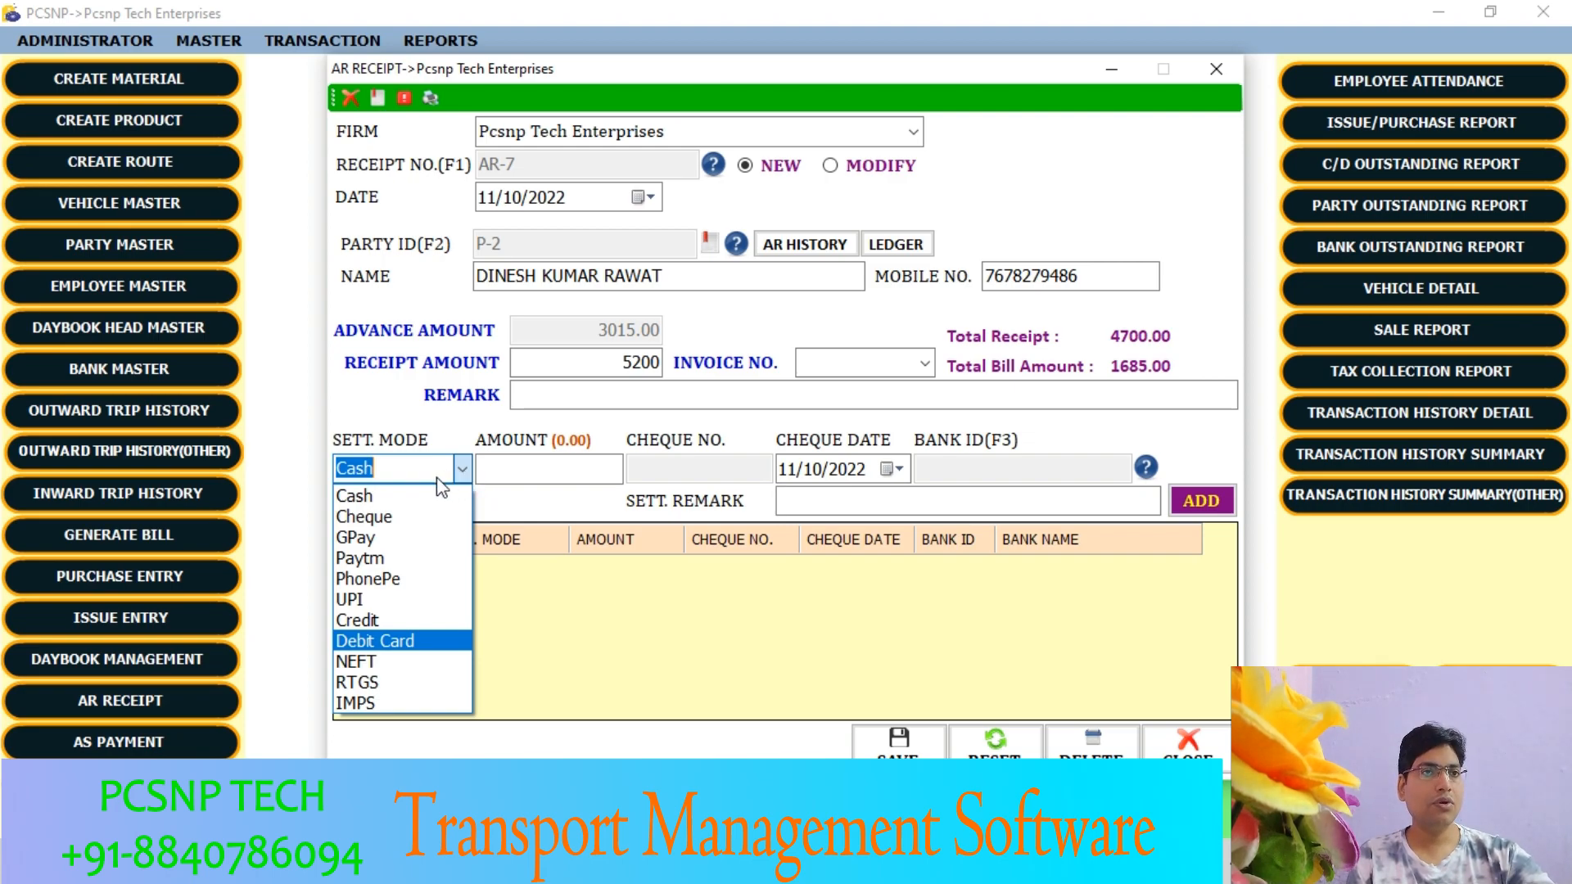
left_click(419, 500)
left_click(524, 475)
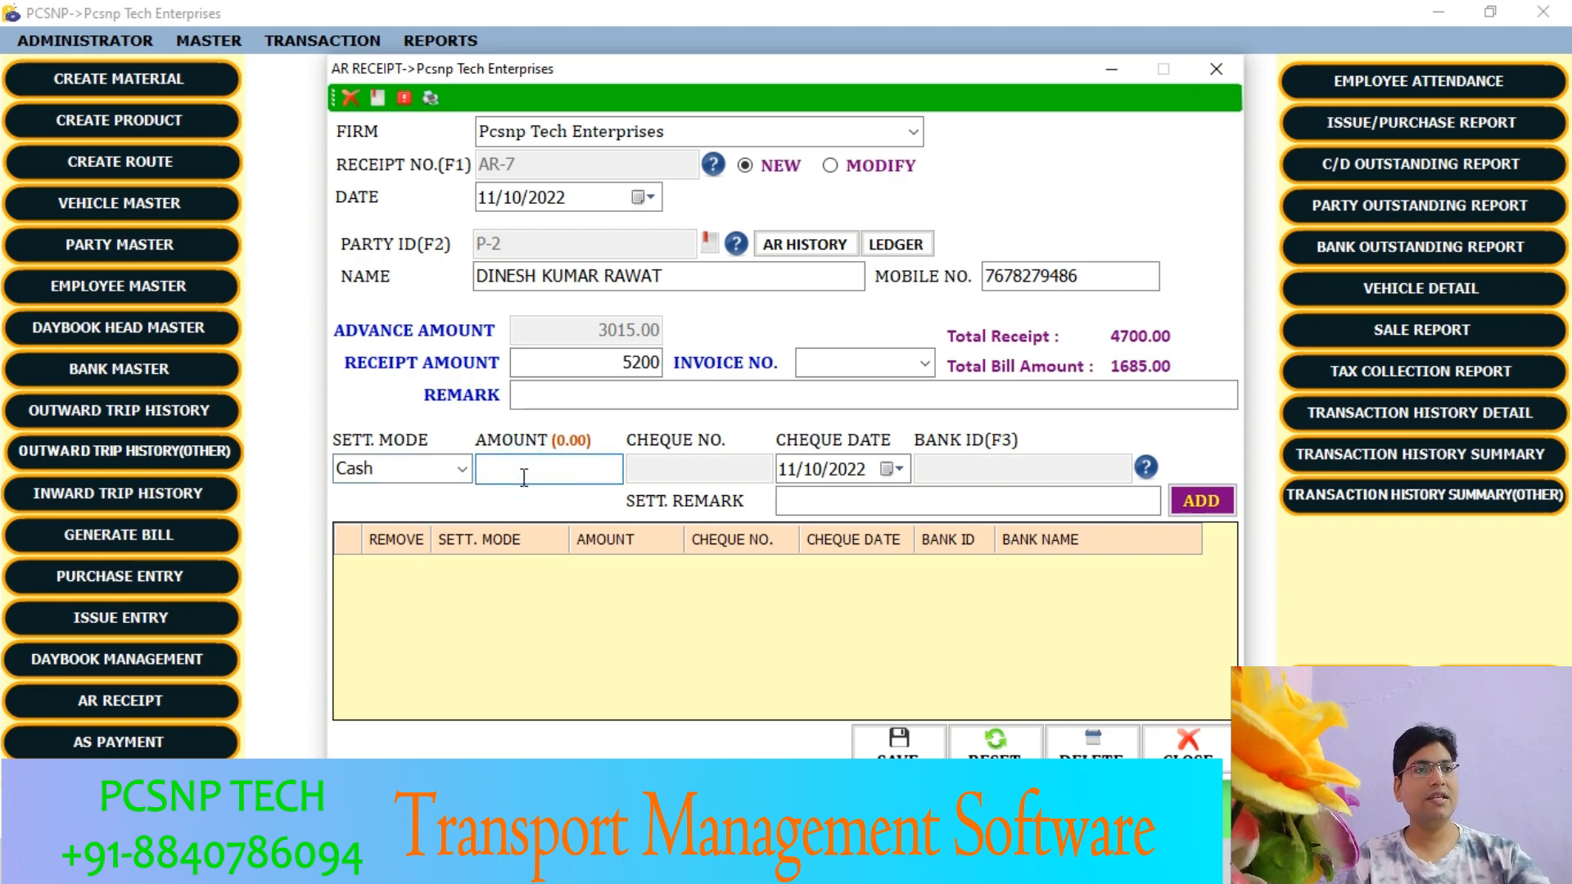
type("5200")
key("Tab")
key("Tab")
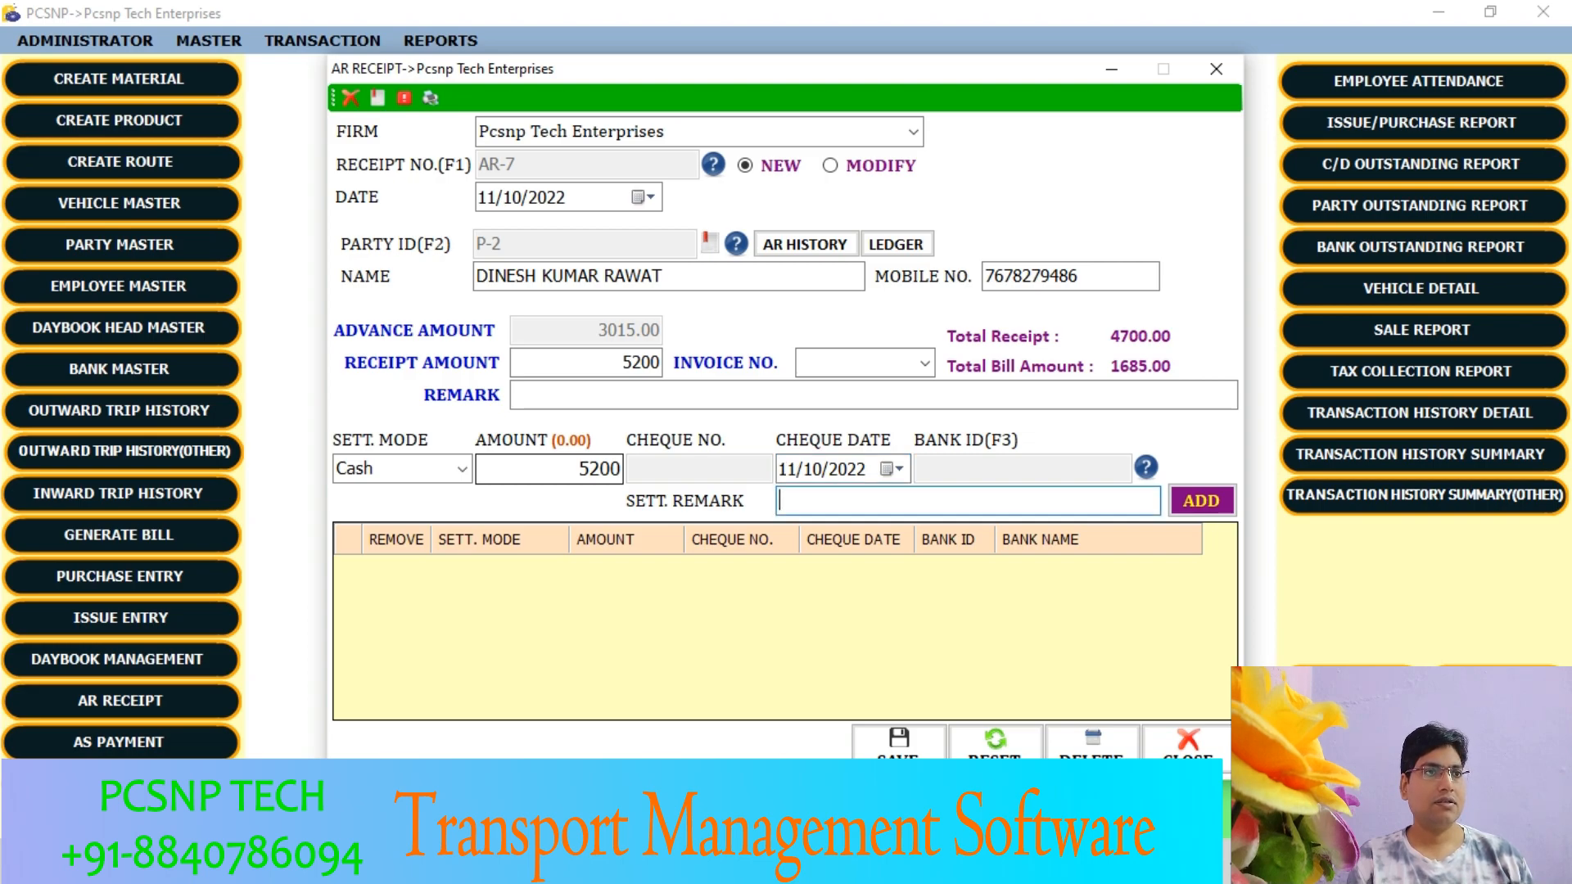
key("Return")
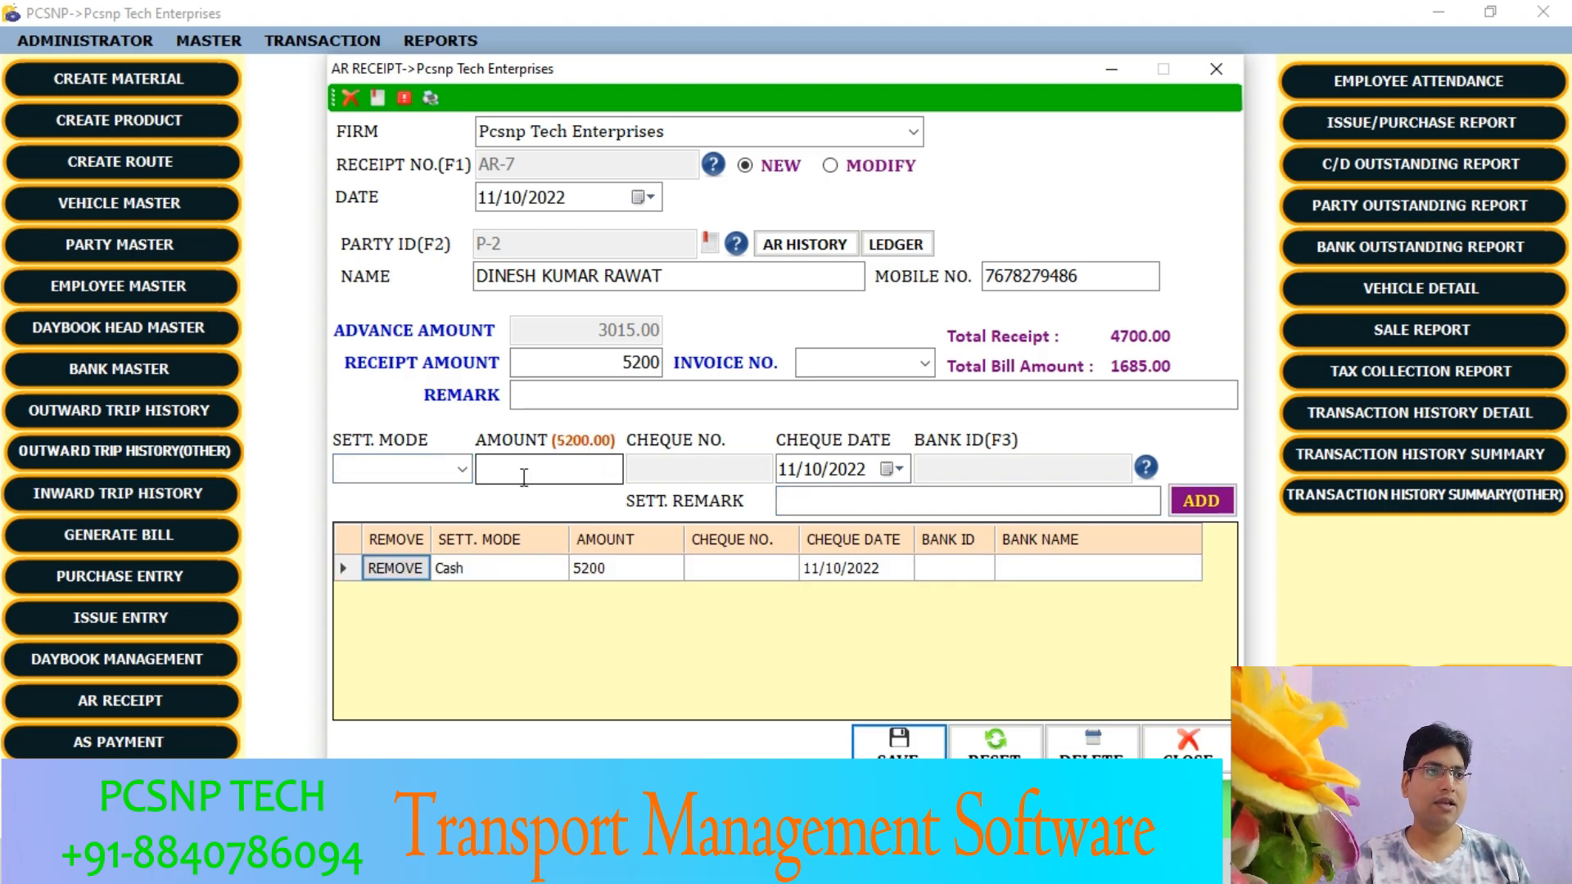
- Save the receipt and decline printing it
key("Return")
key("Return")
key("Tab")
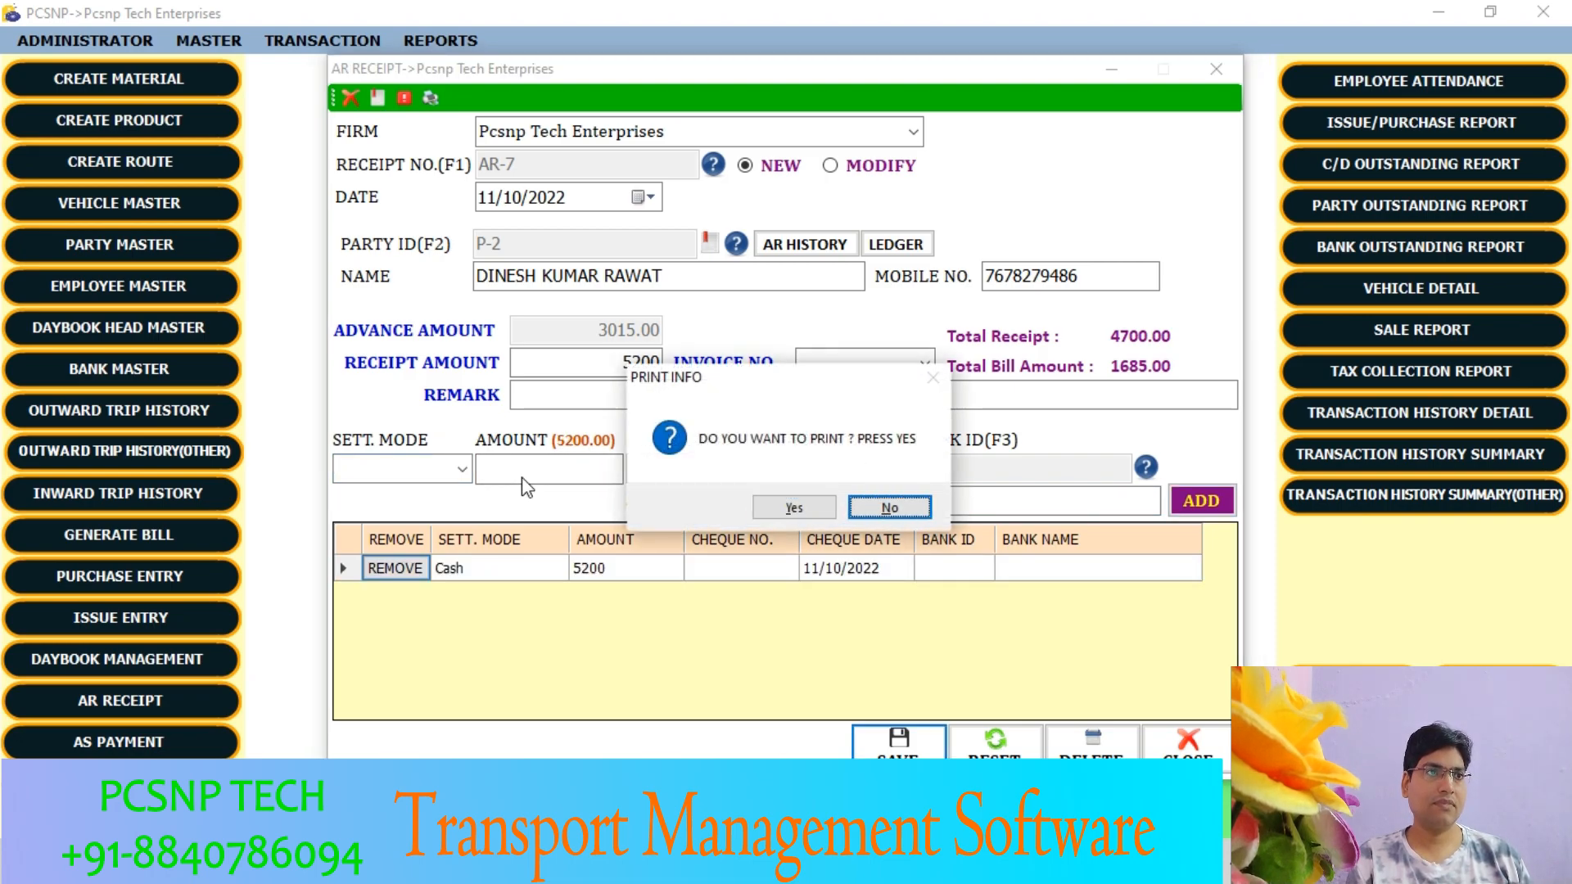
key("Return")
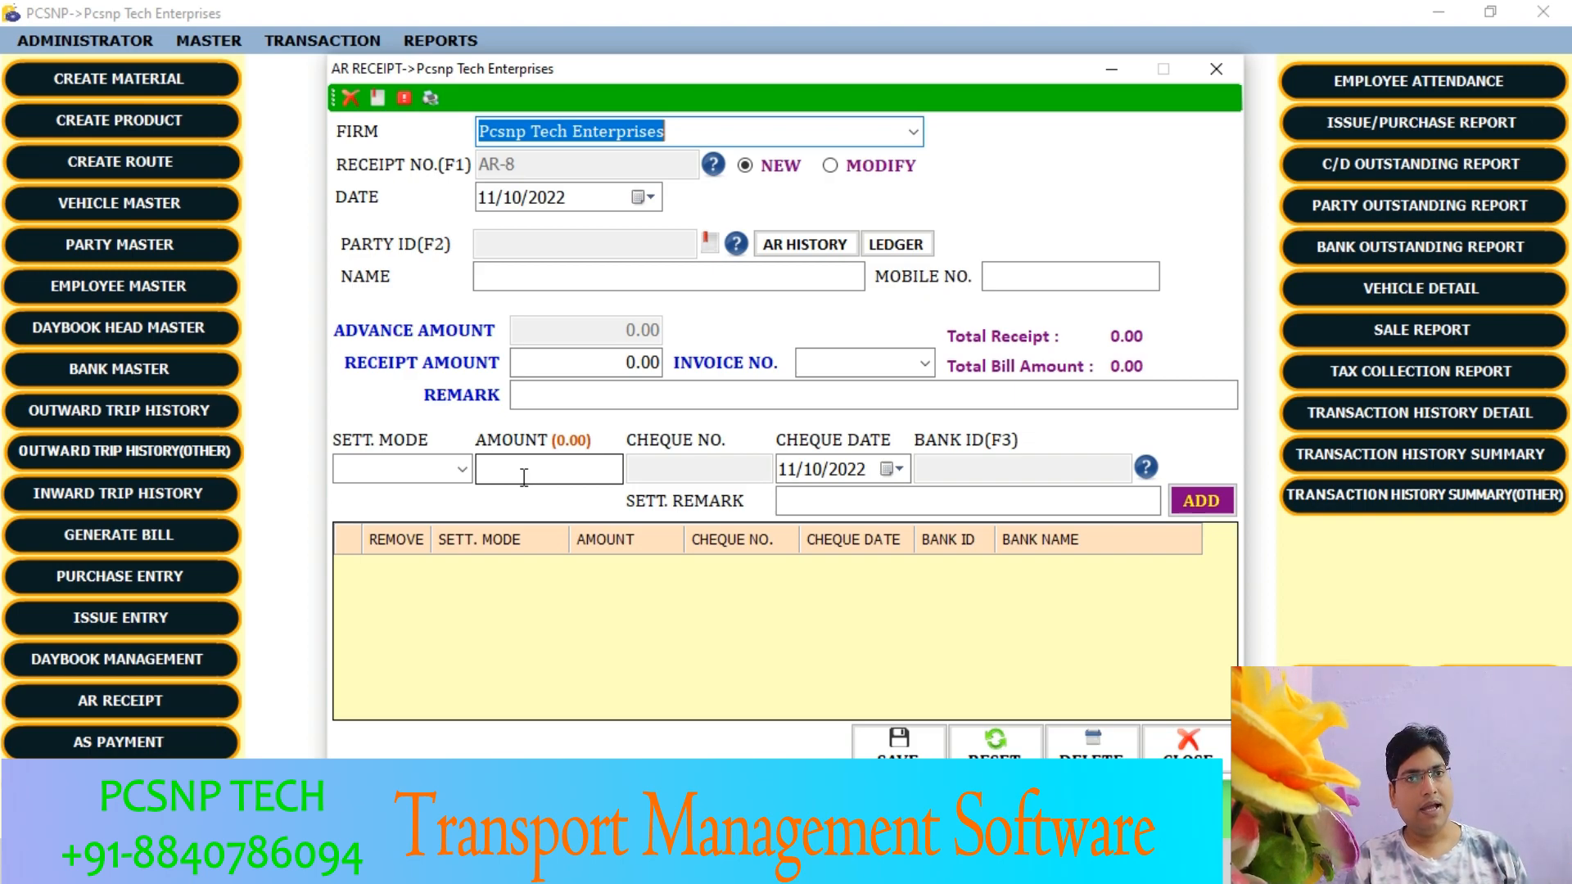
- Choose the Creditor party from the Supplier subgroup for the new receipt and set the receipt amount to 10000
left_click(734, 251)
double_click(1061, 591)
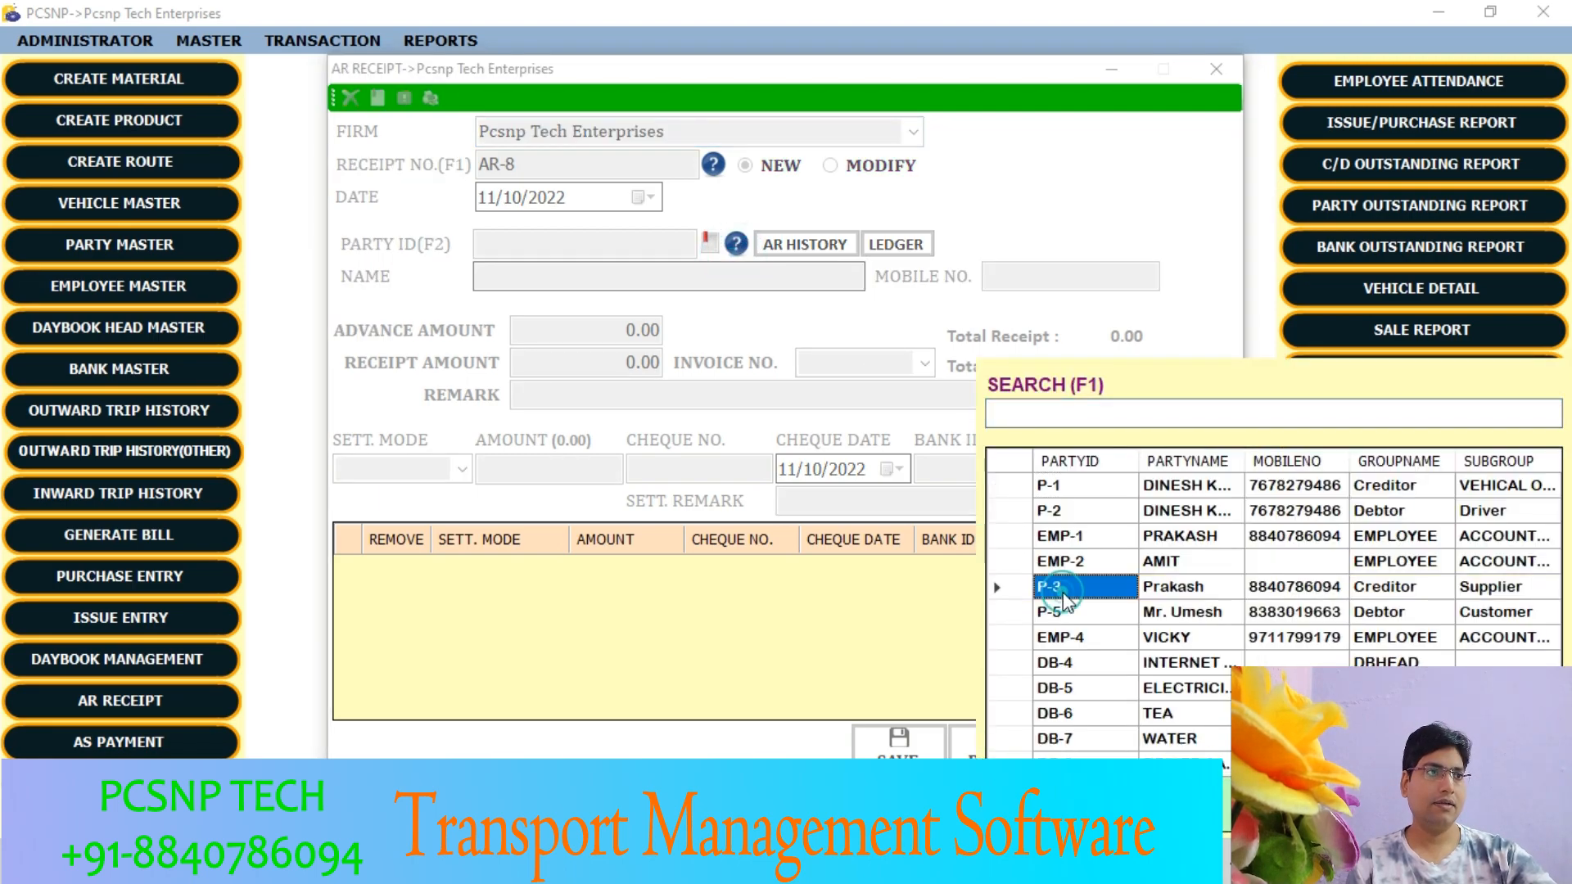
left_click(626, 363)
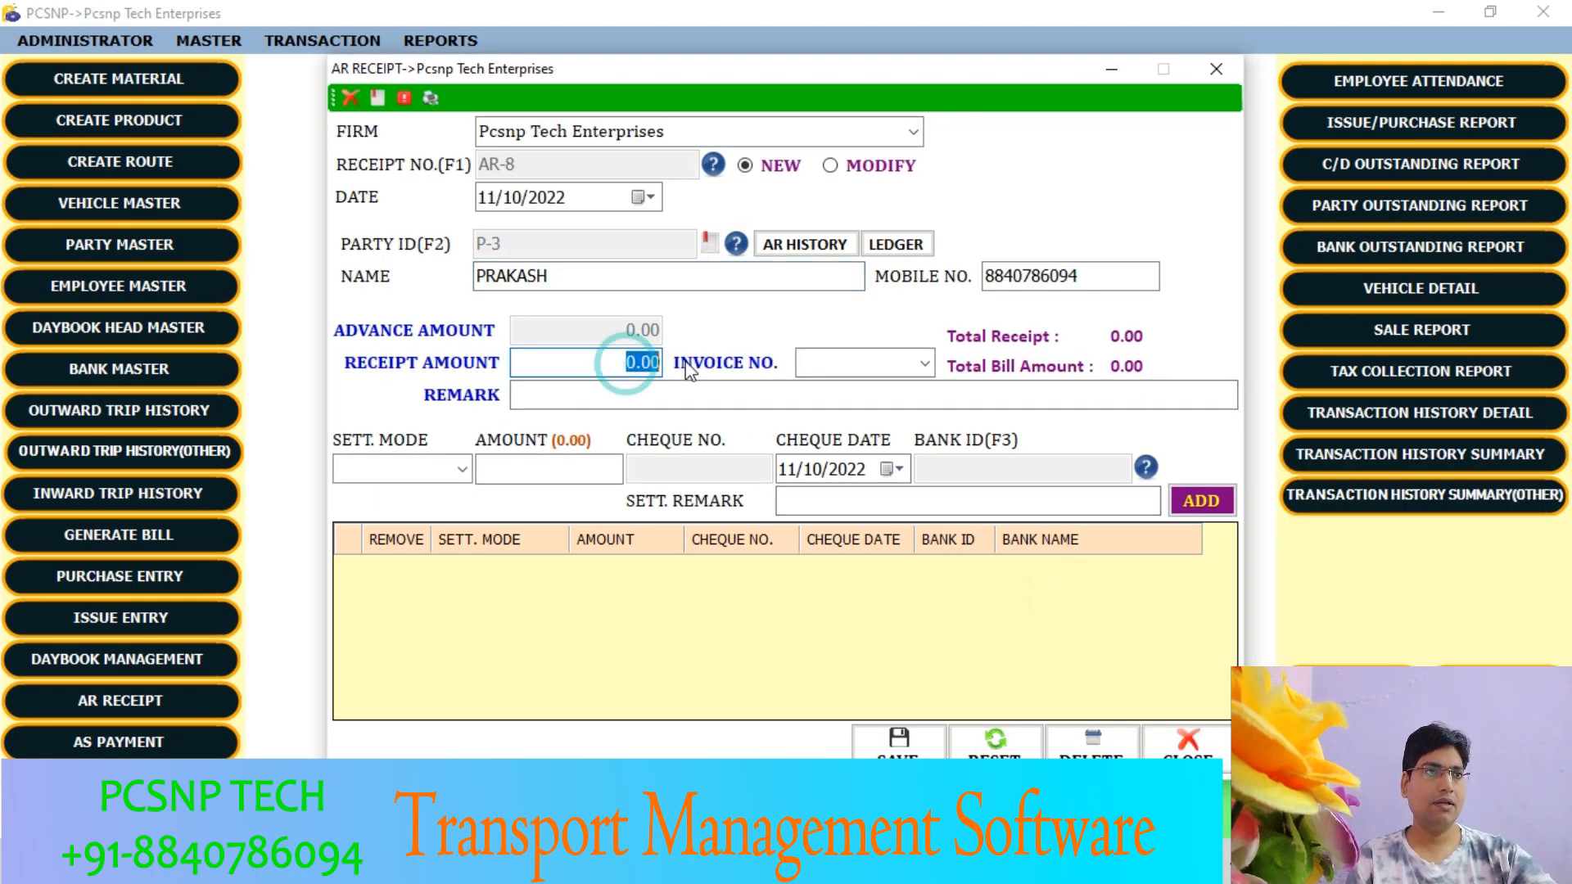
type("10000")
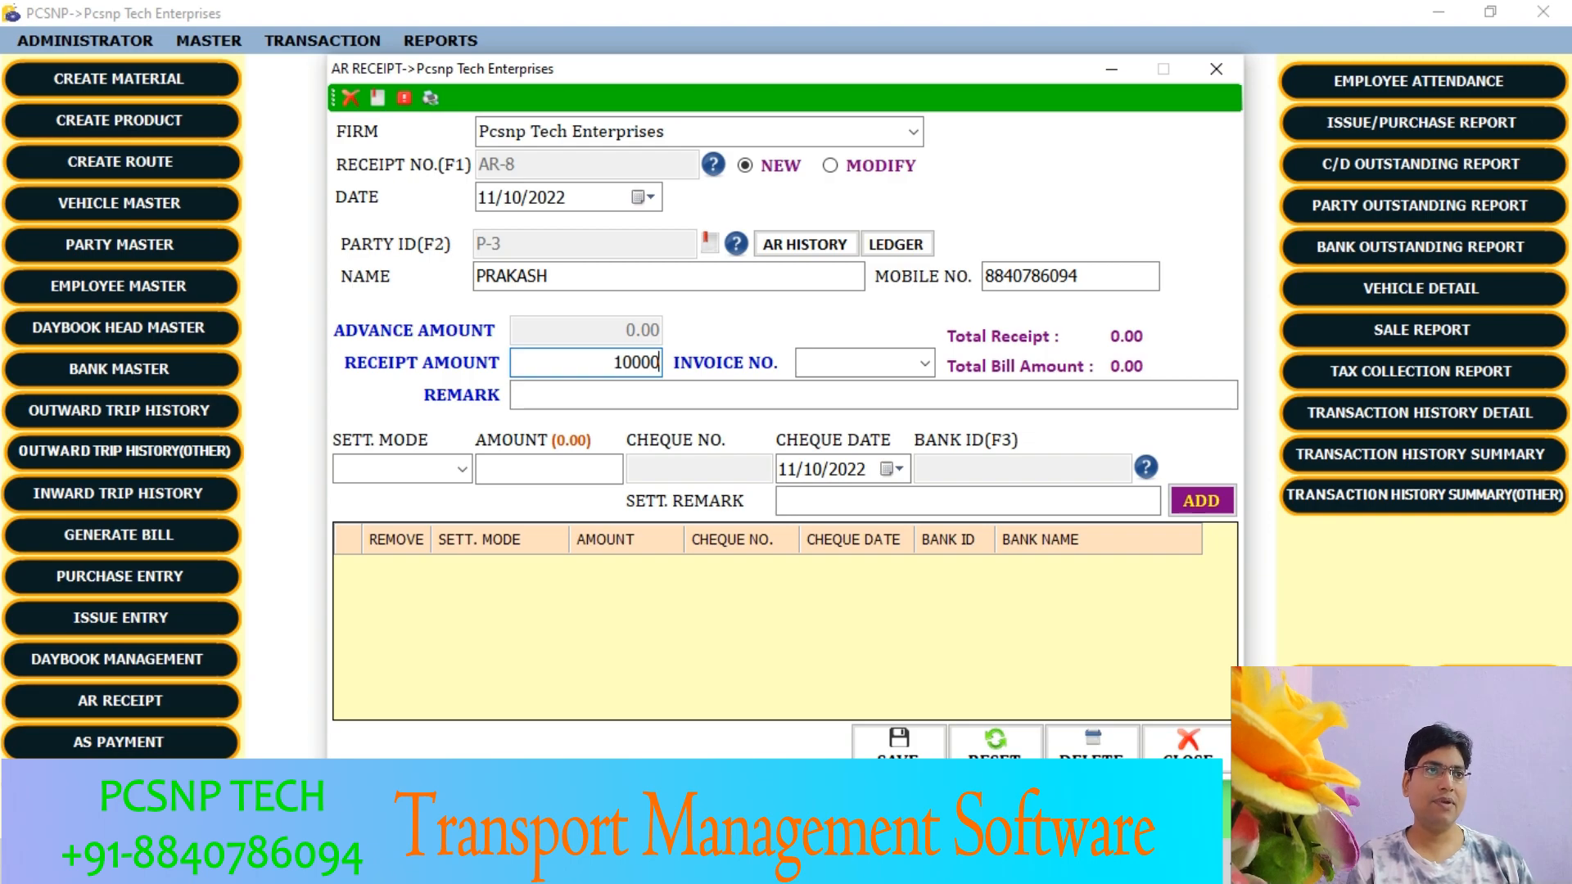
key("Tab")
key("Tab")
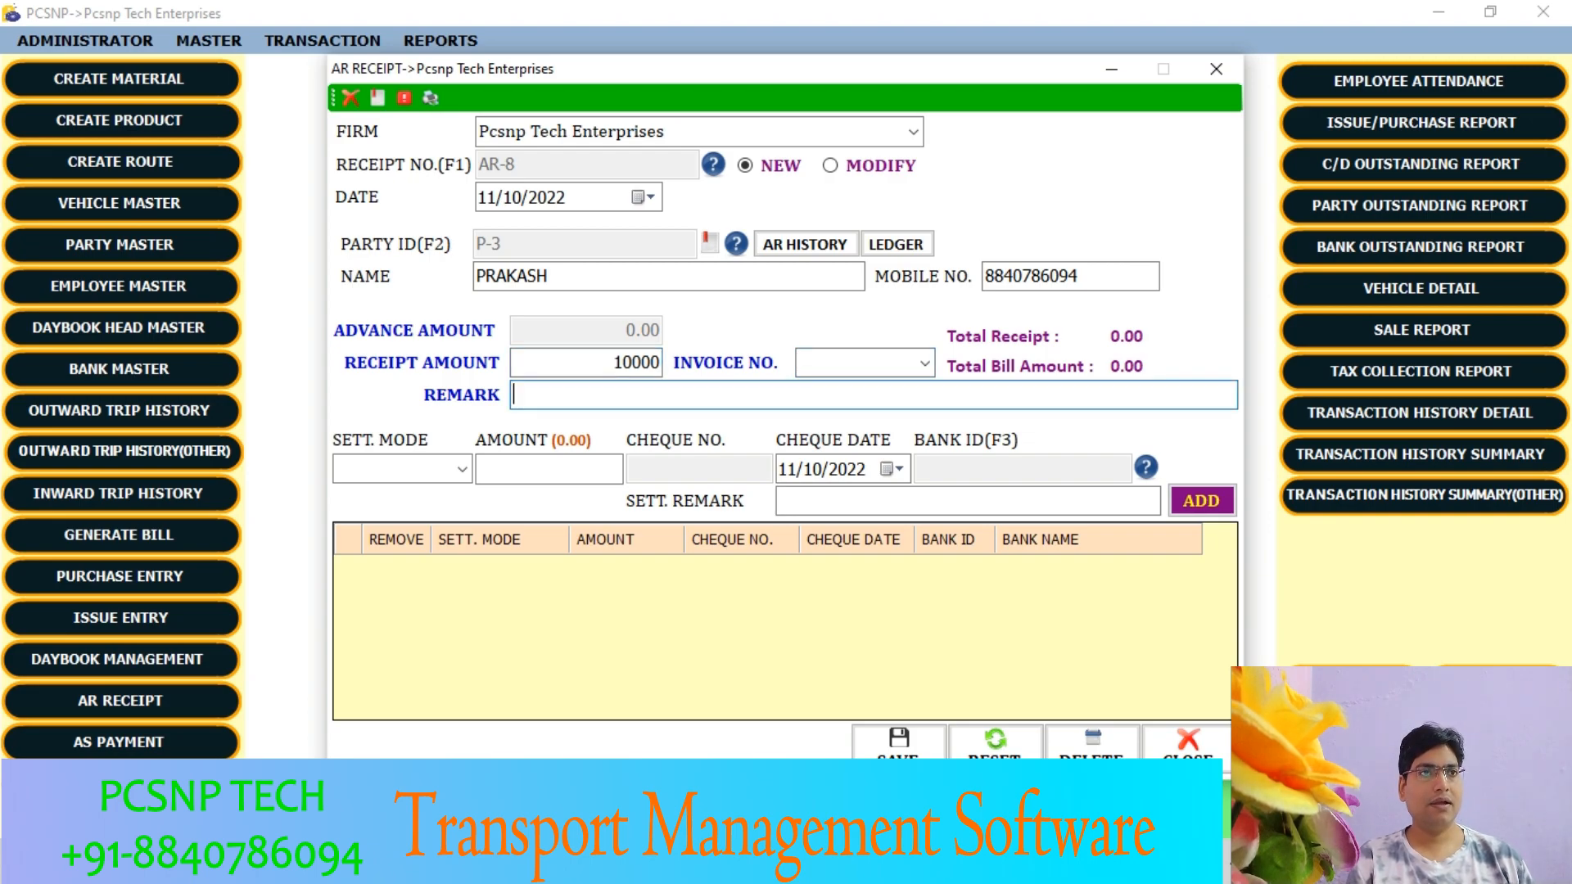
key("Tab")
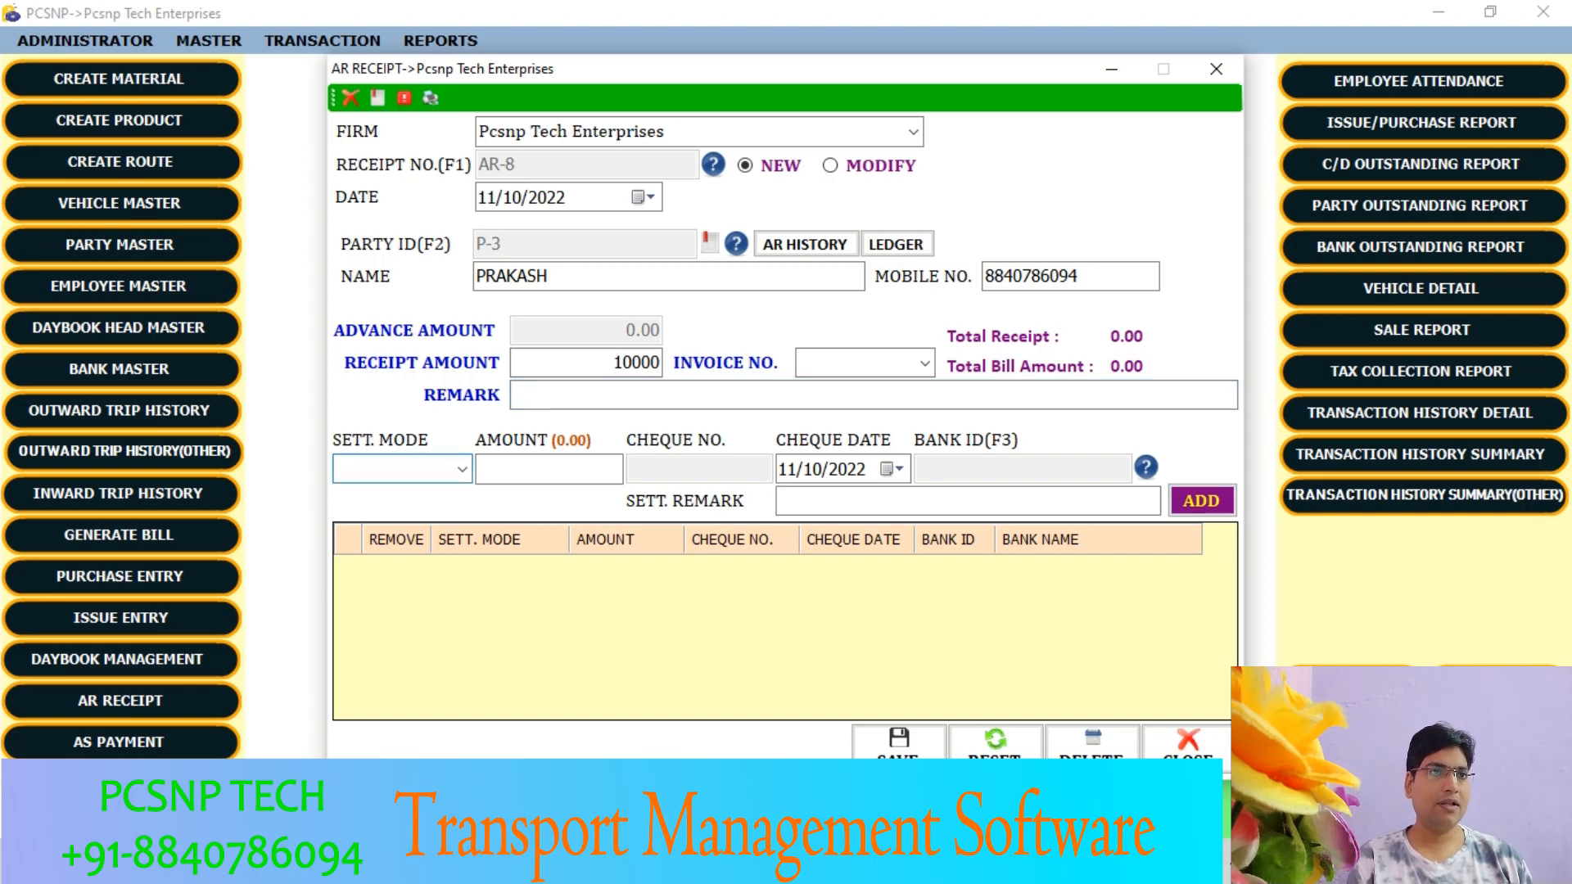
- Add a GPay settlement line of 2500 to the receipt
left_click(365, 468)
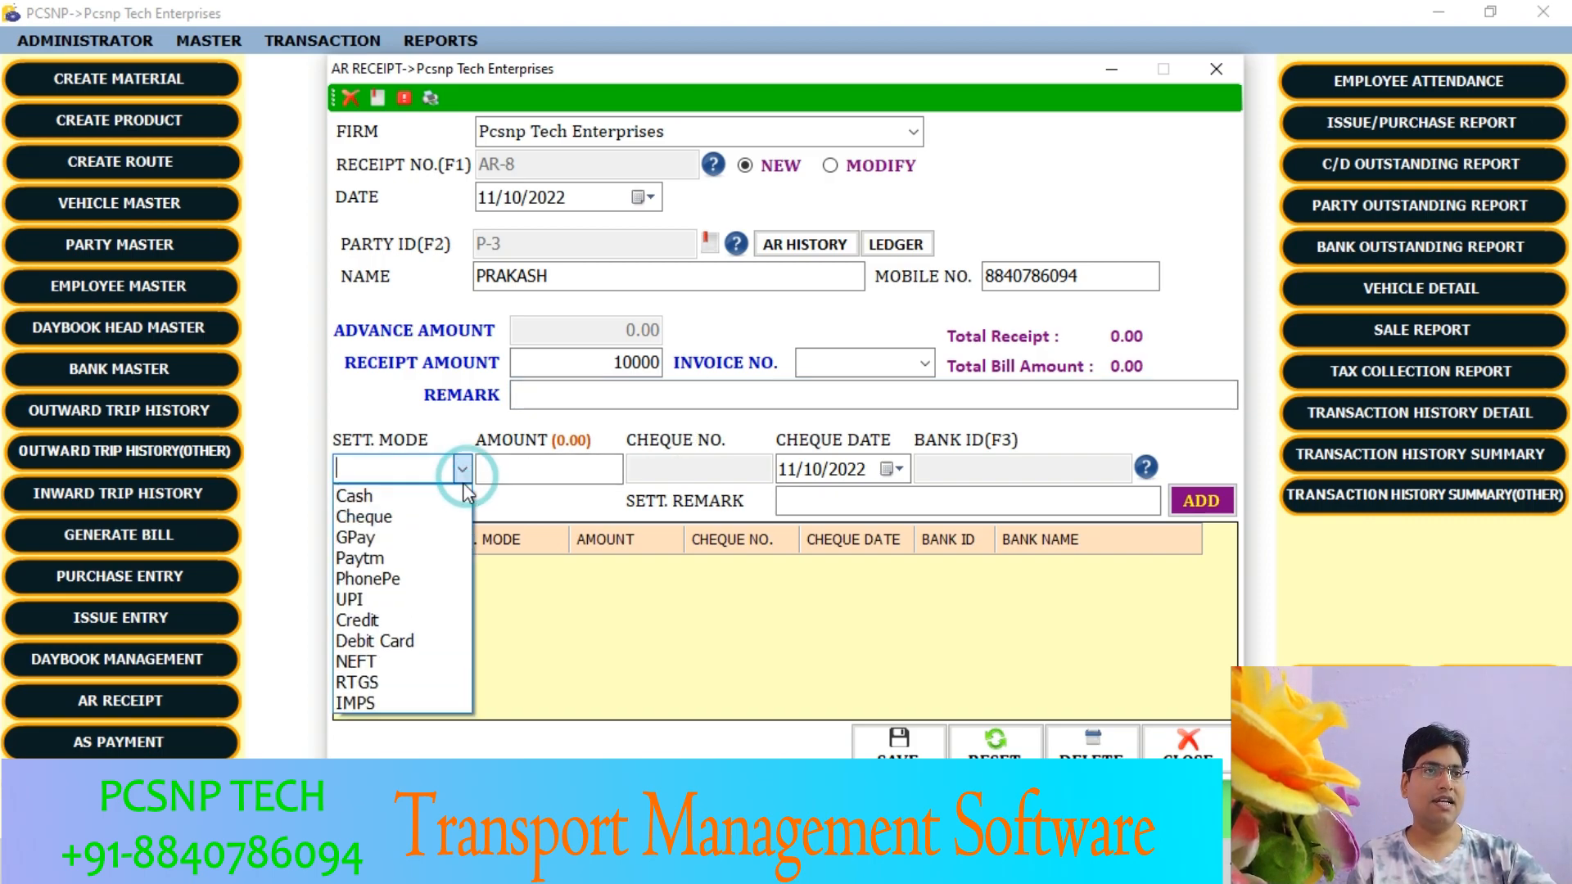
left_click(397, 538)
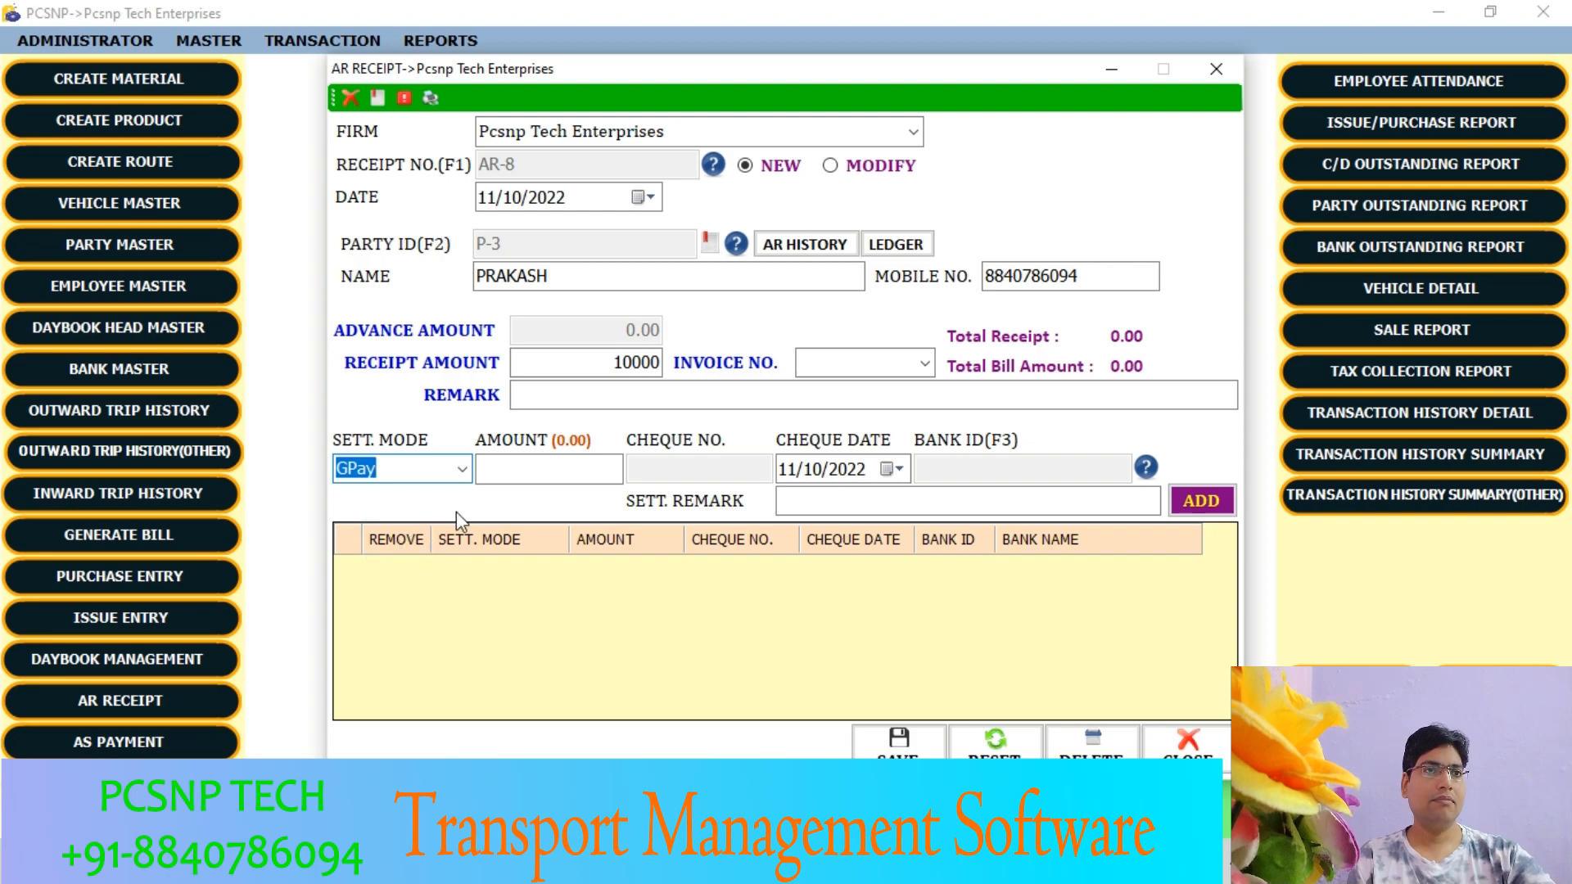
left_click(533, 471)
type("2")
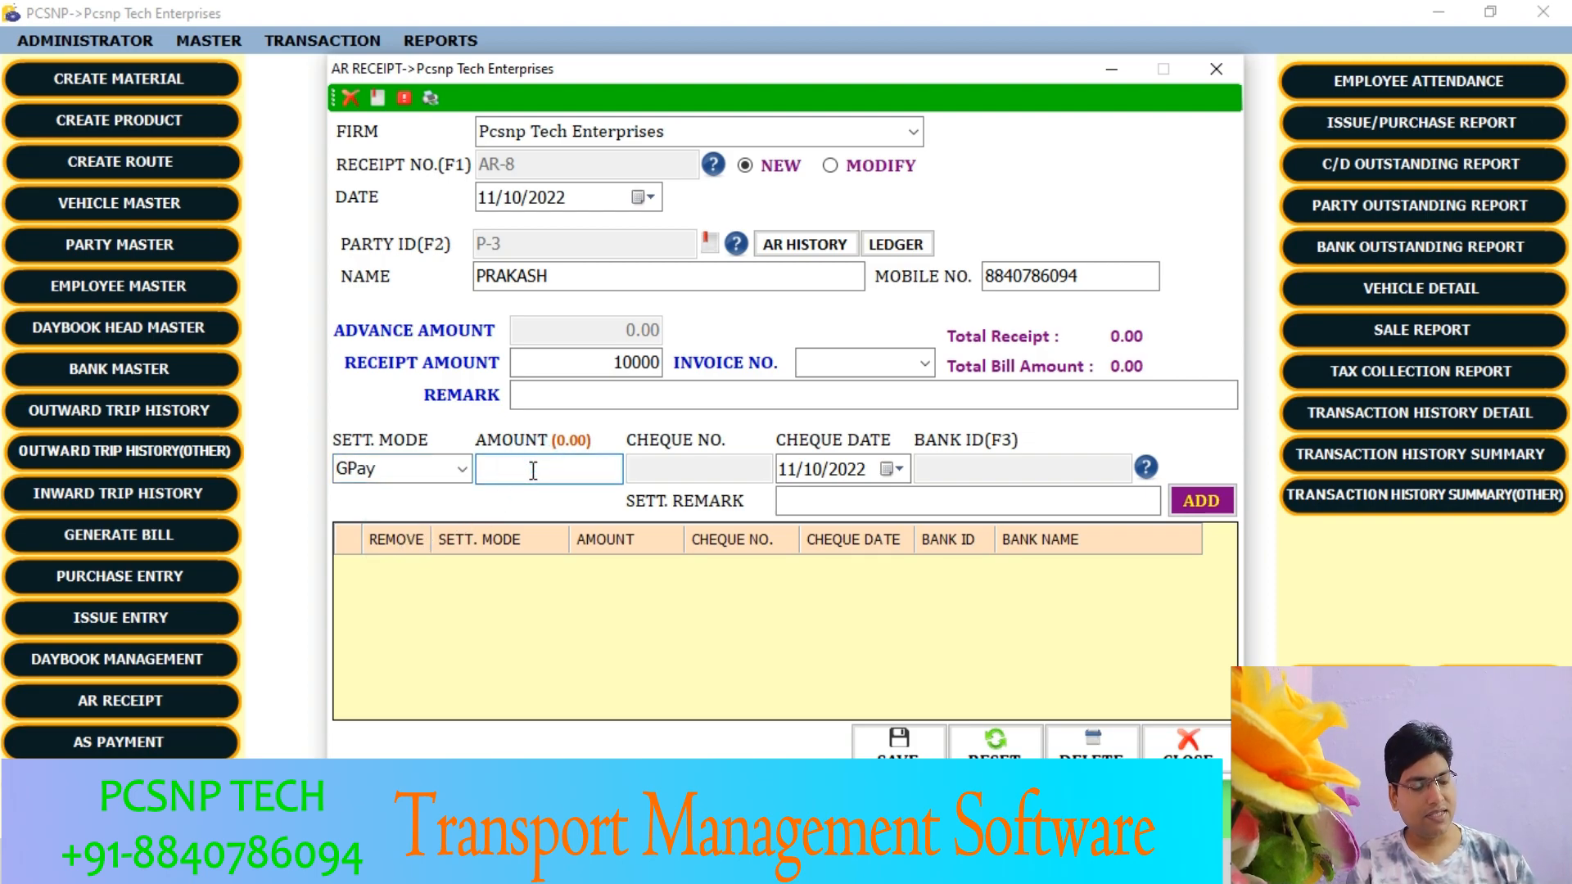
type("500")
key("Return")
key("Return")
key("Return")
key("Return")
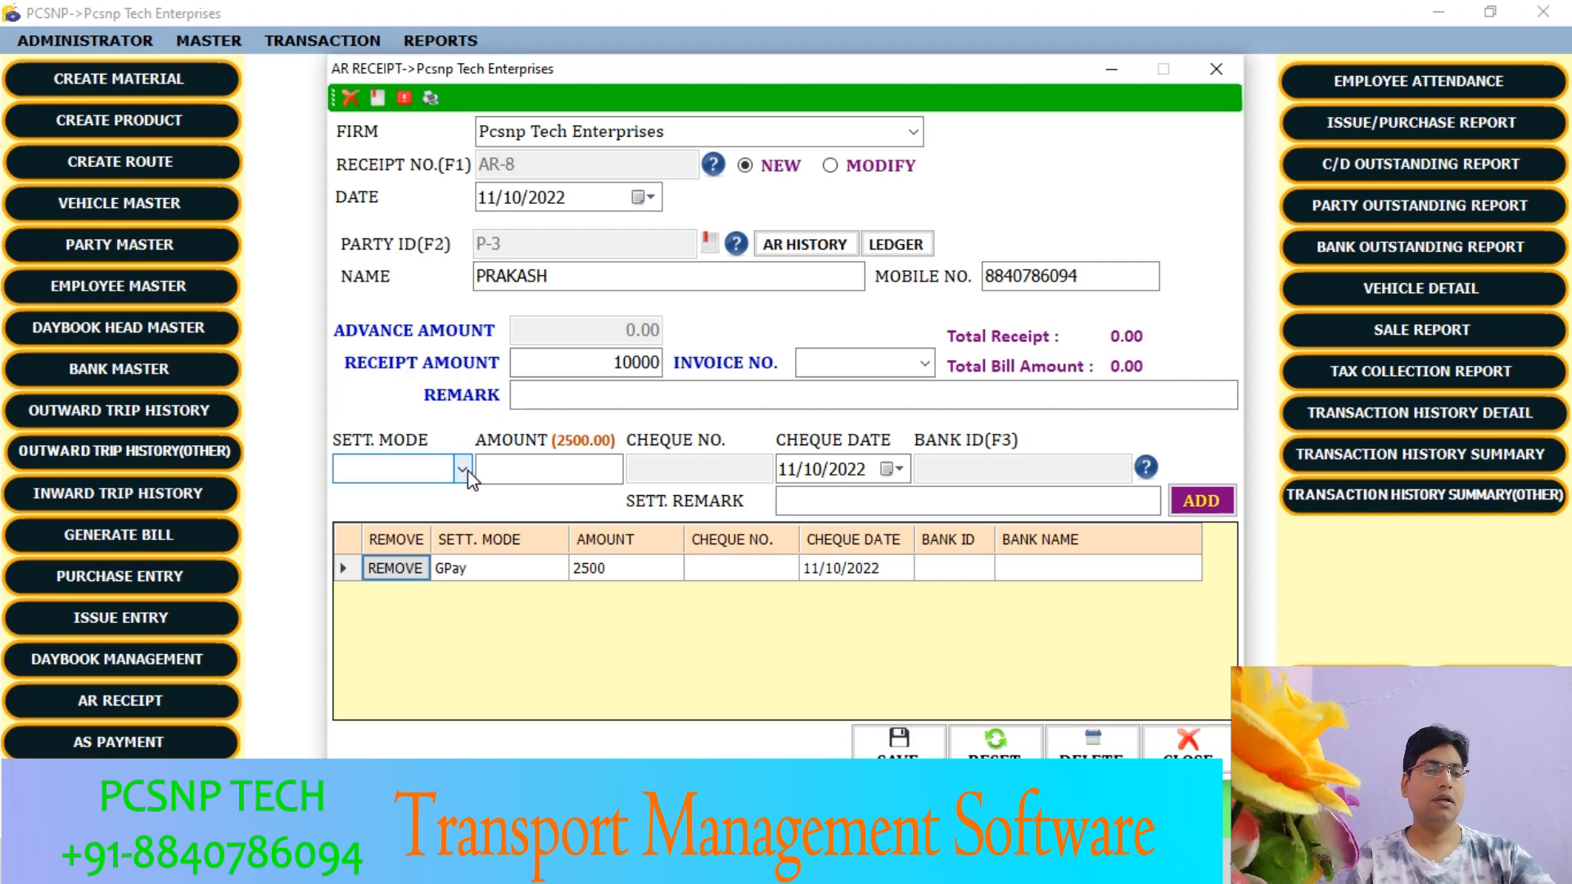
- Add an NEFT settlement line of 2500 to the receipt, paid through Punjab National Bank
left_click(347, 571)
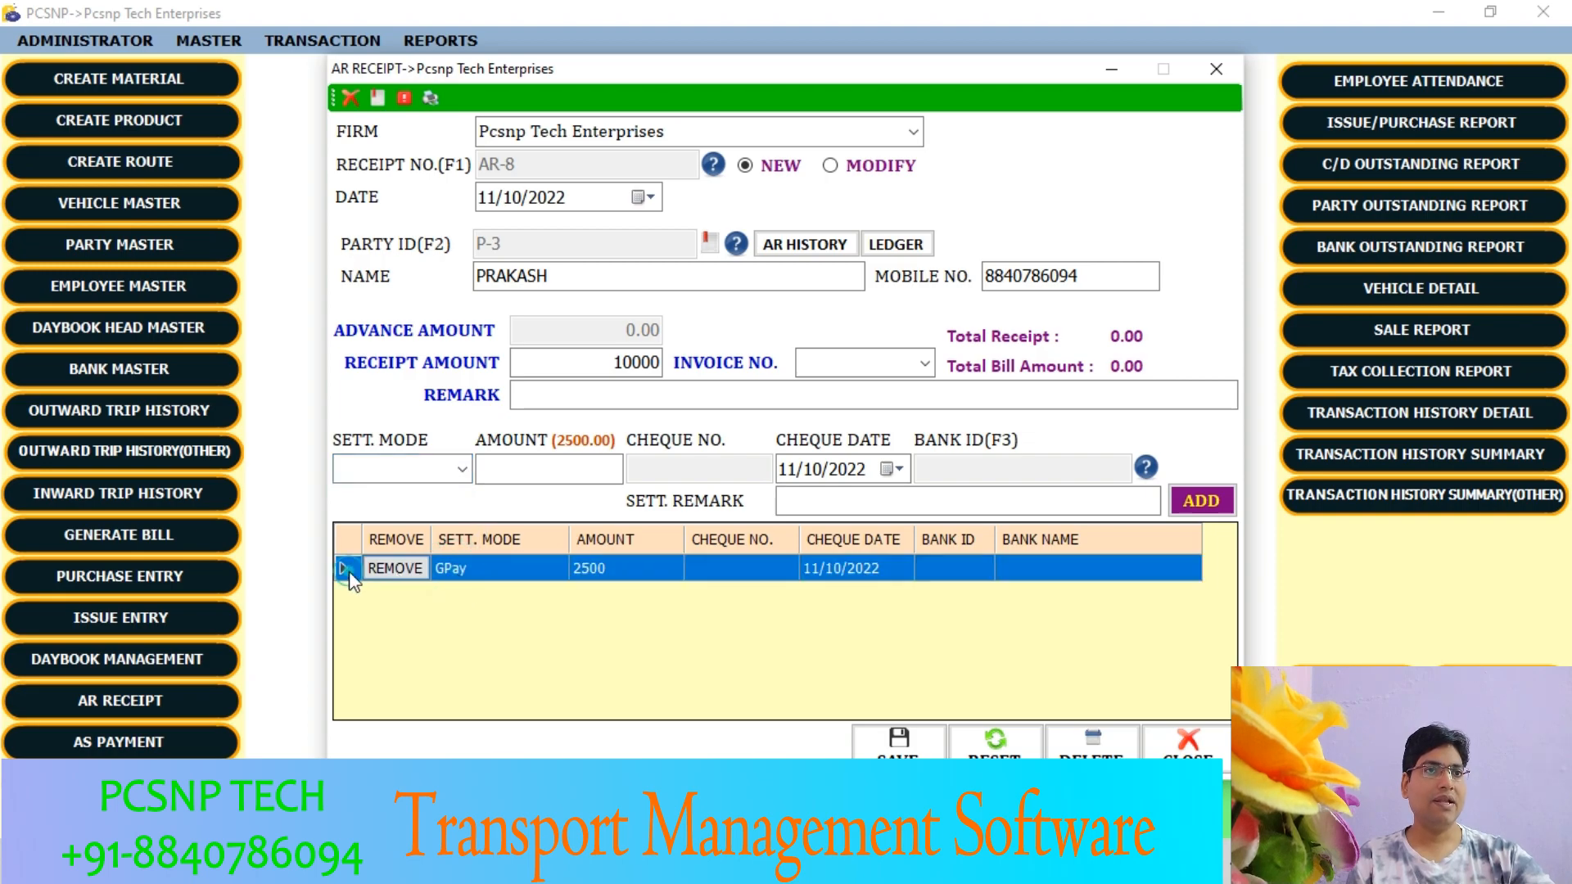
left_click(461, 469)
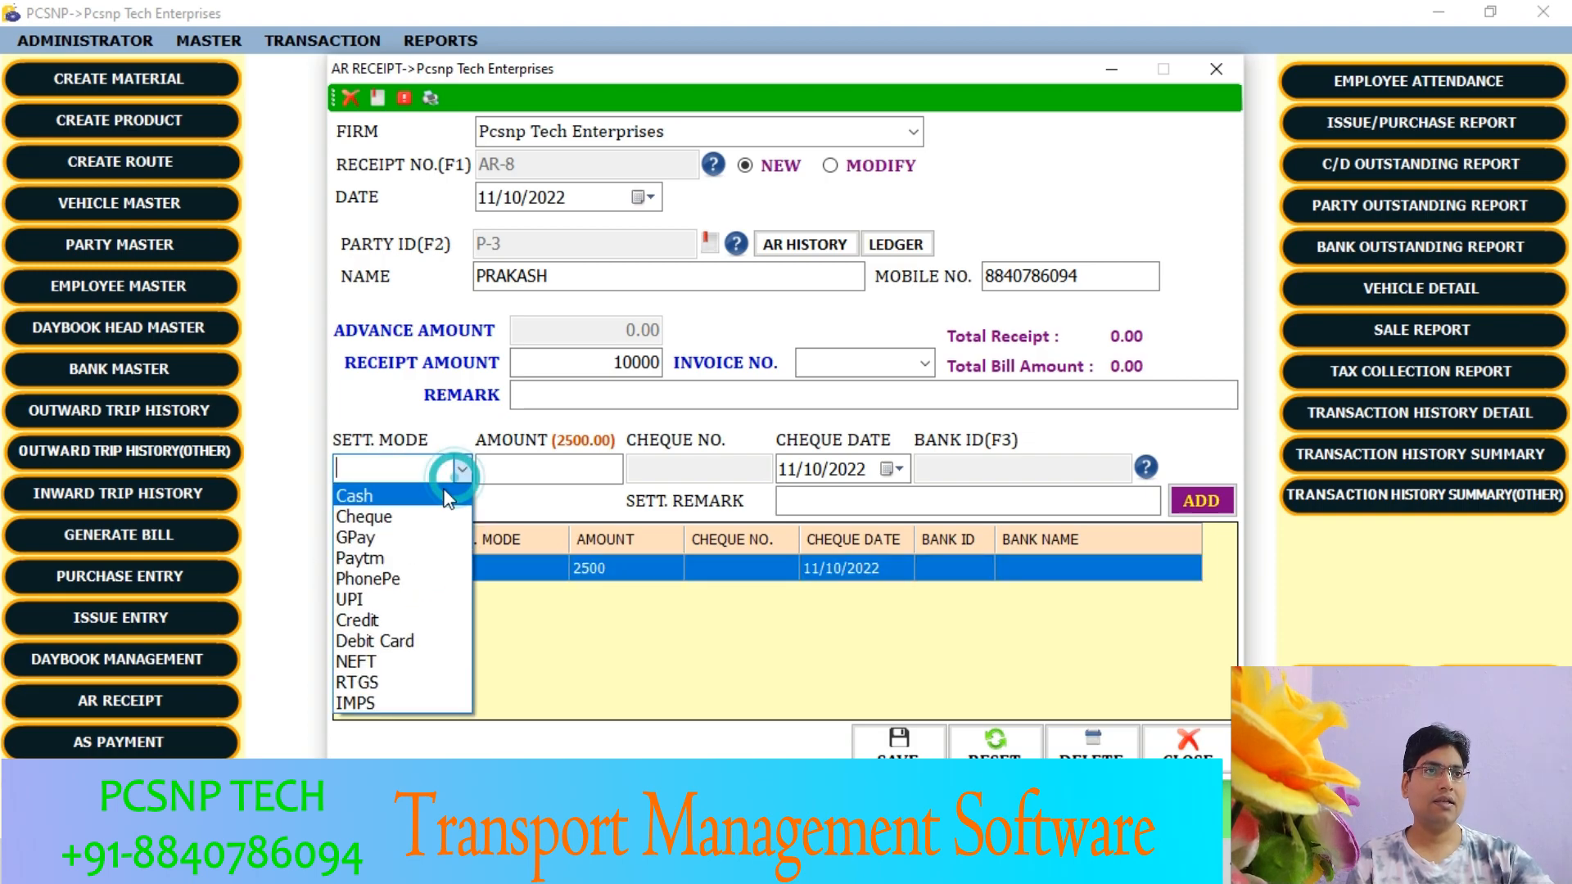
left_click(390, 542)
key("Tab")
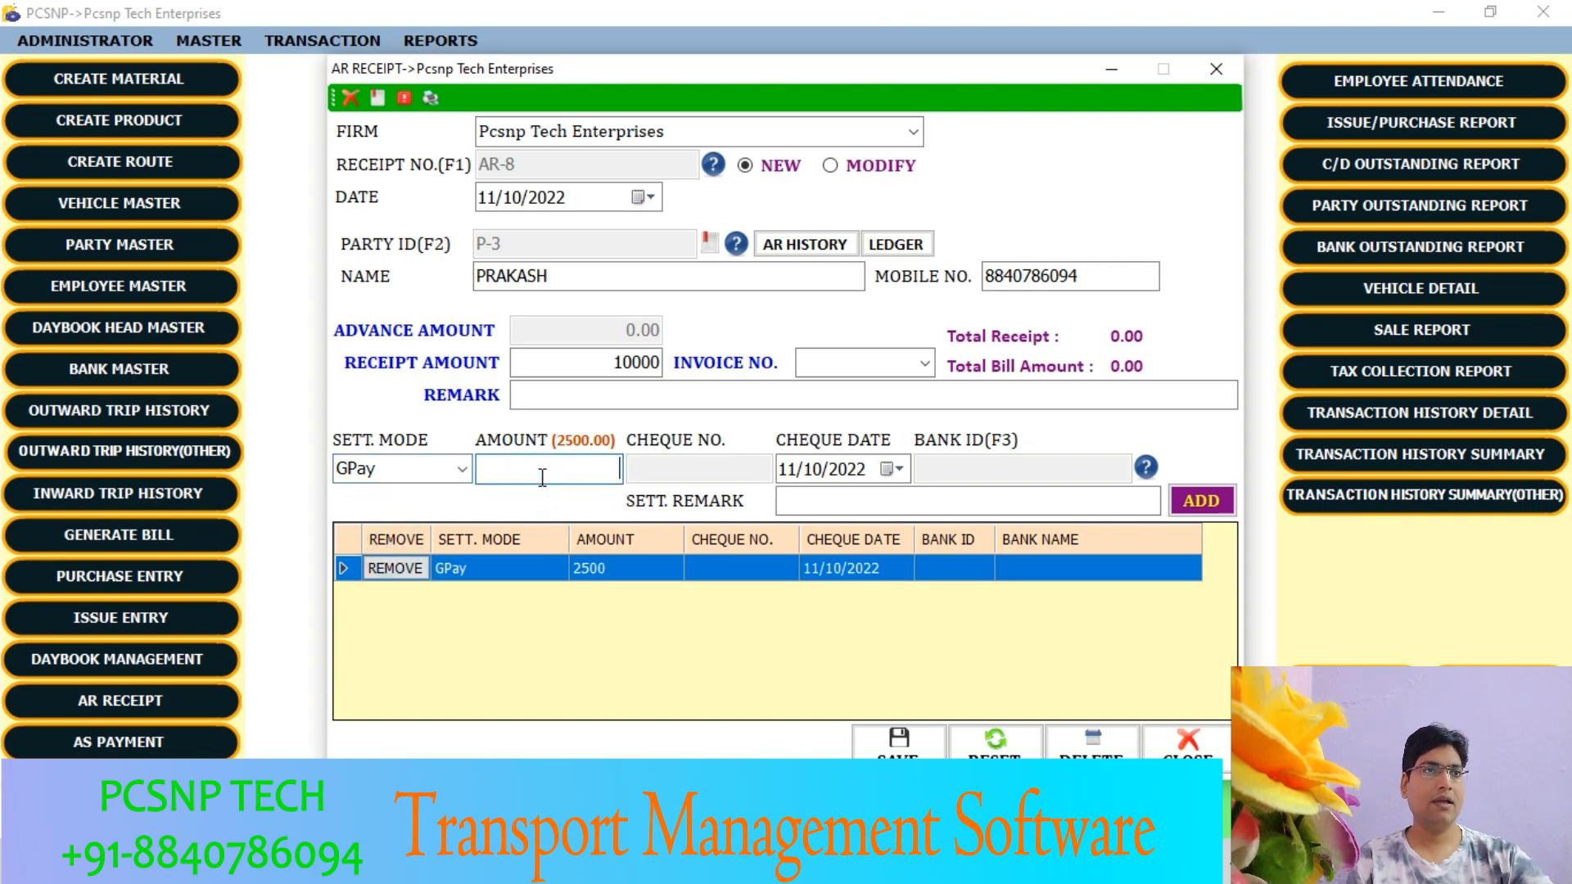
type("2500")
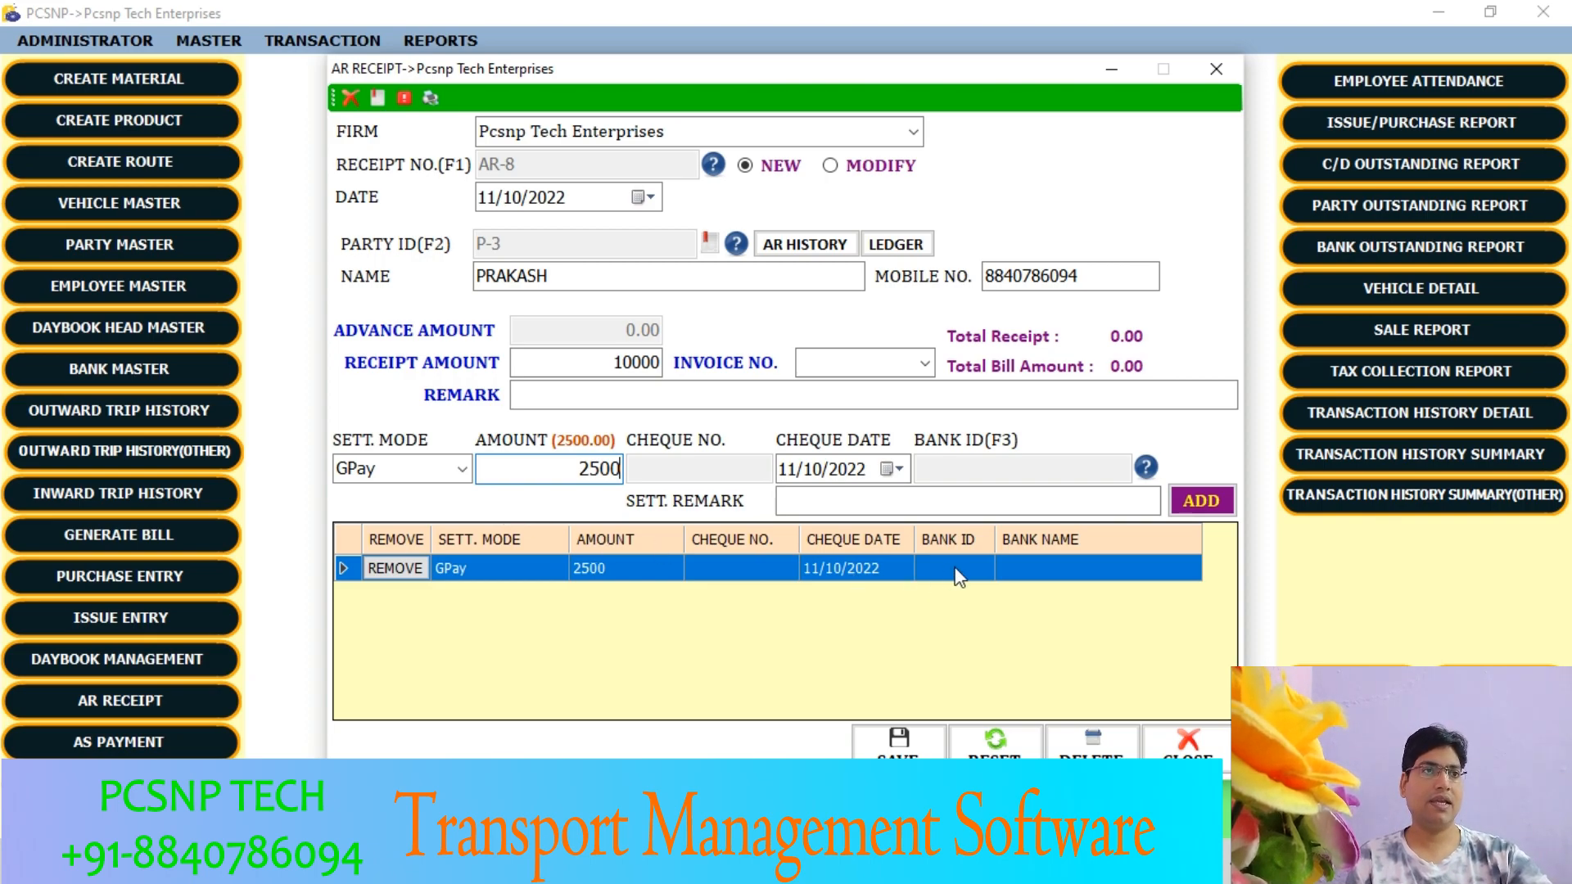
left_click(397, 468)
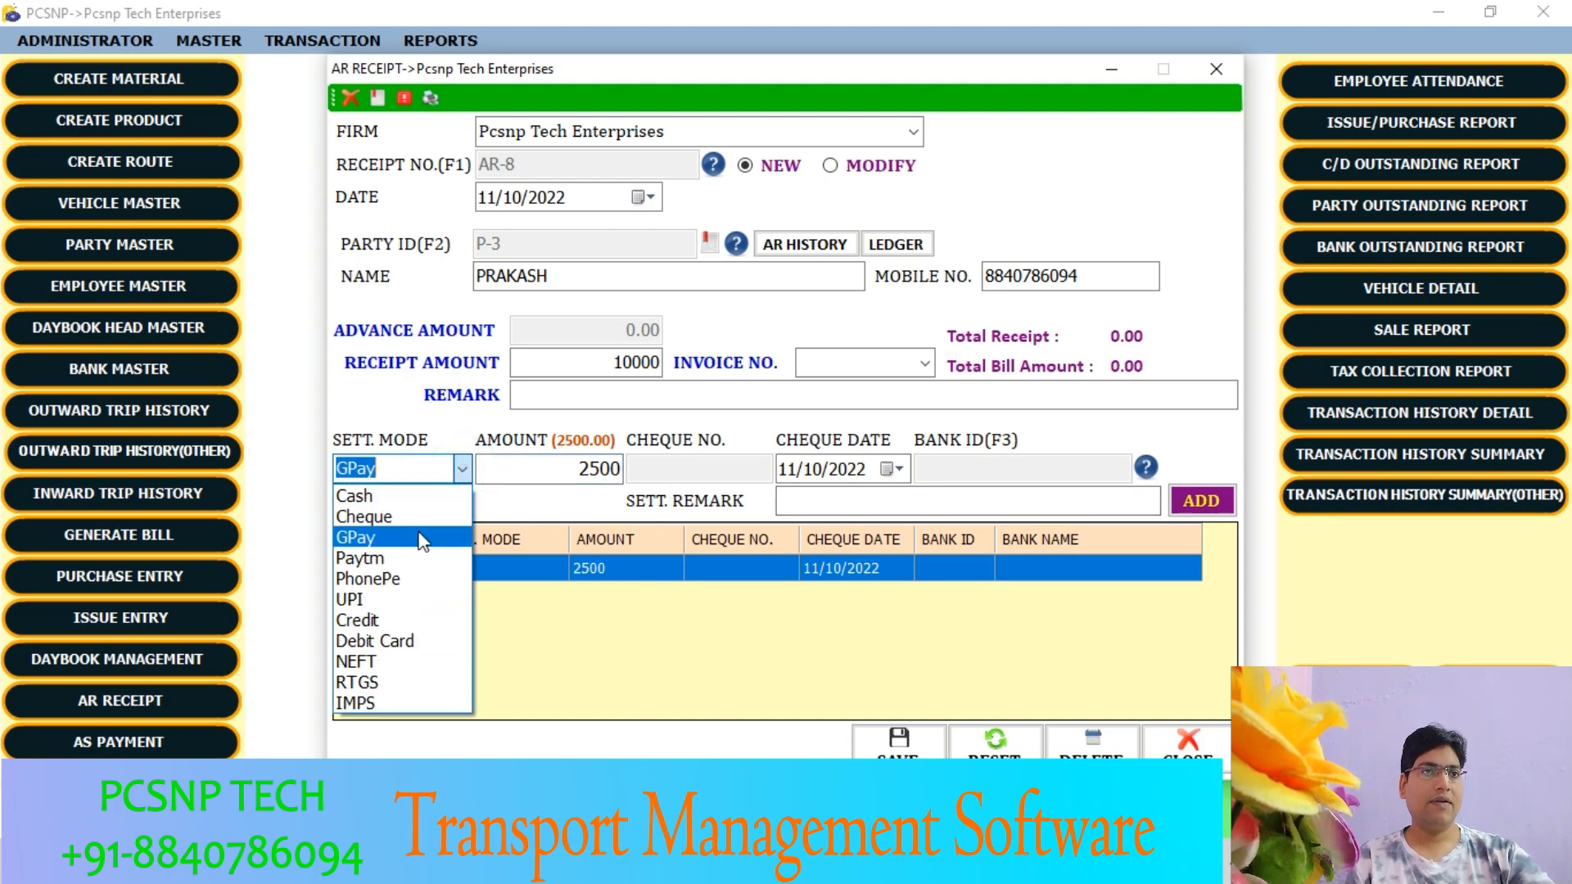
left_click(374, 661)
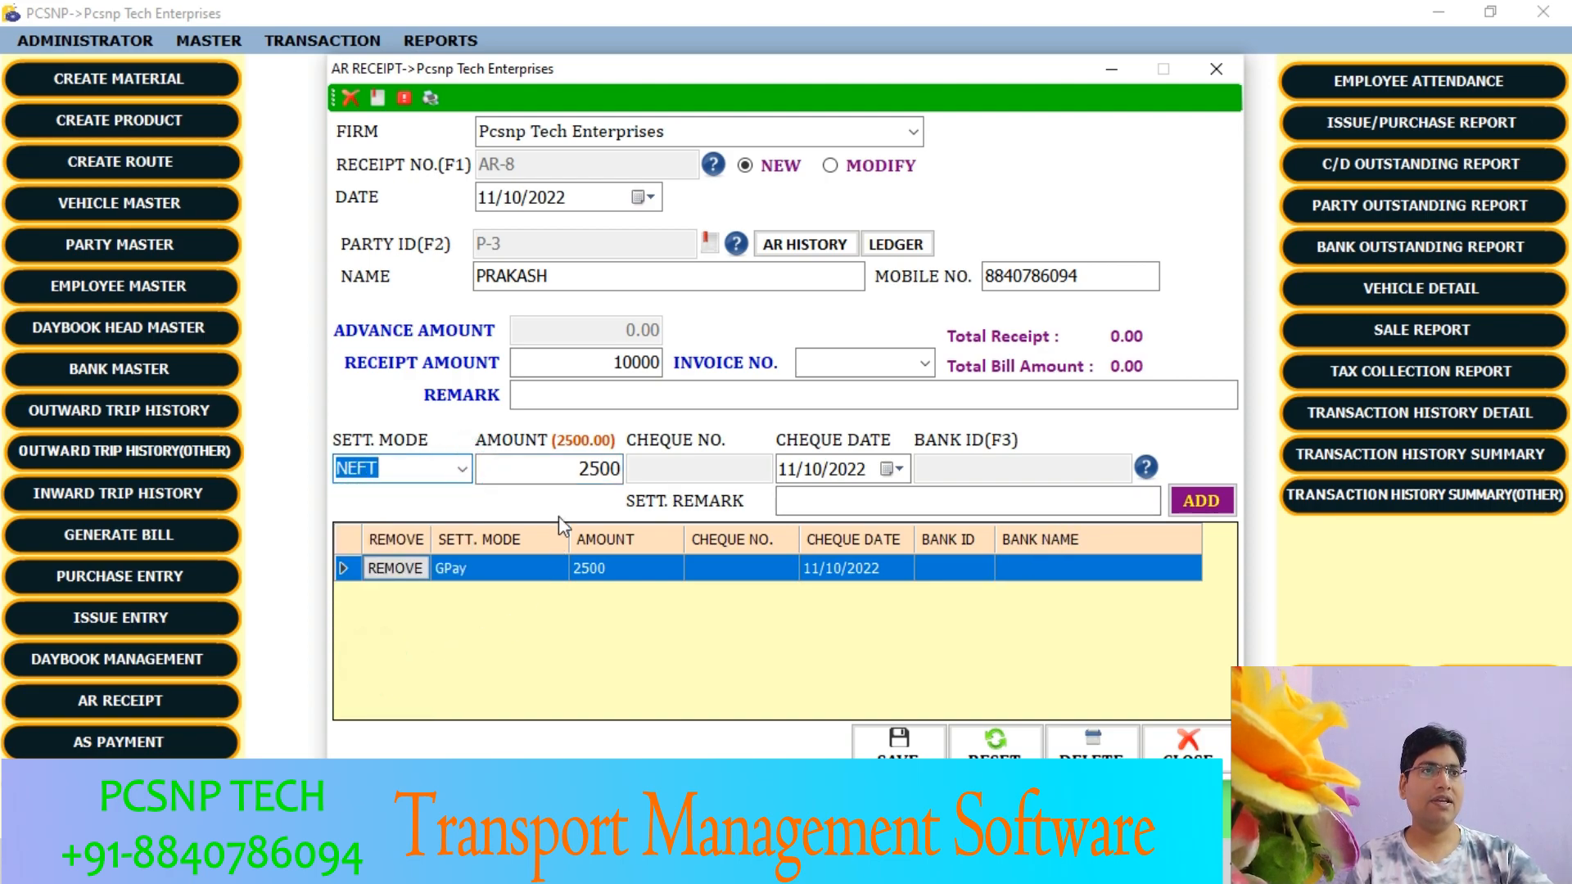
key("Tab")
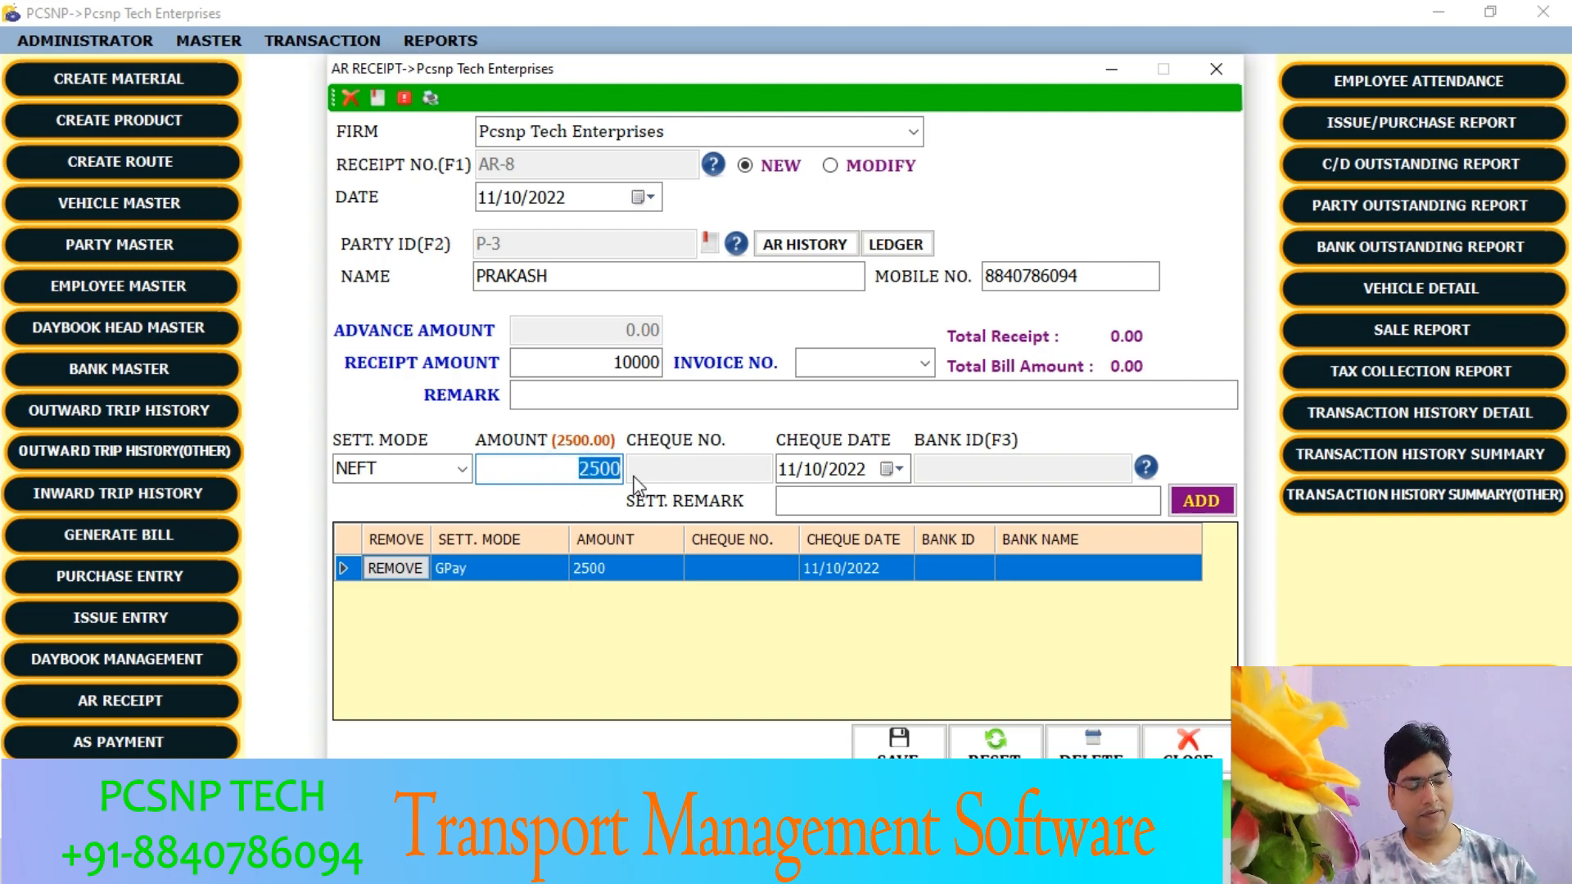
left_click(1145, 468)
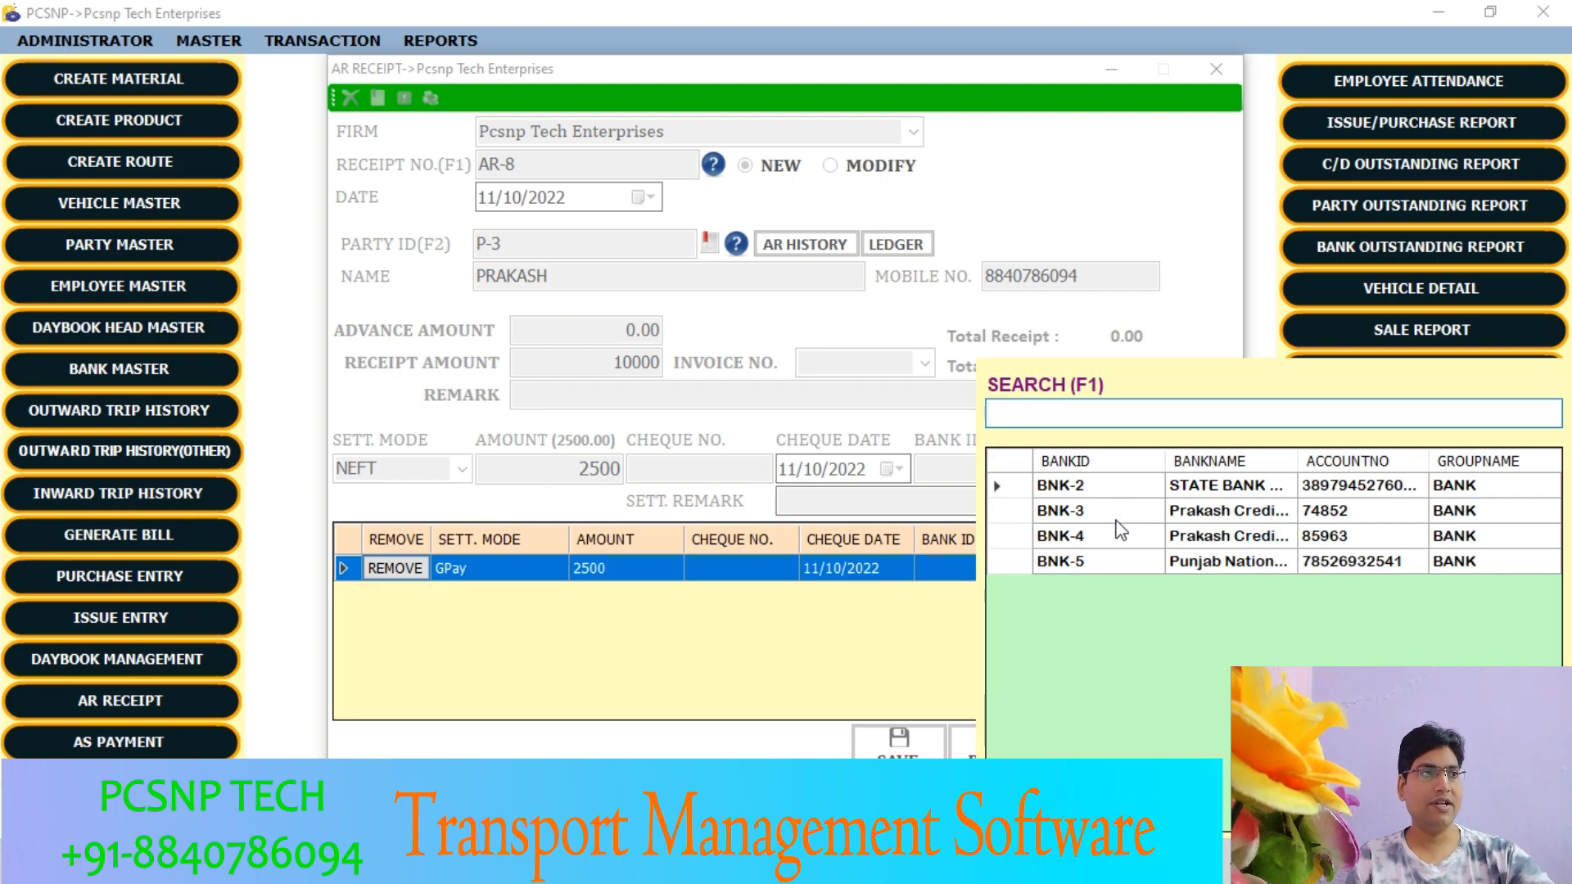
double_click(1116, 561)
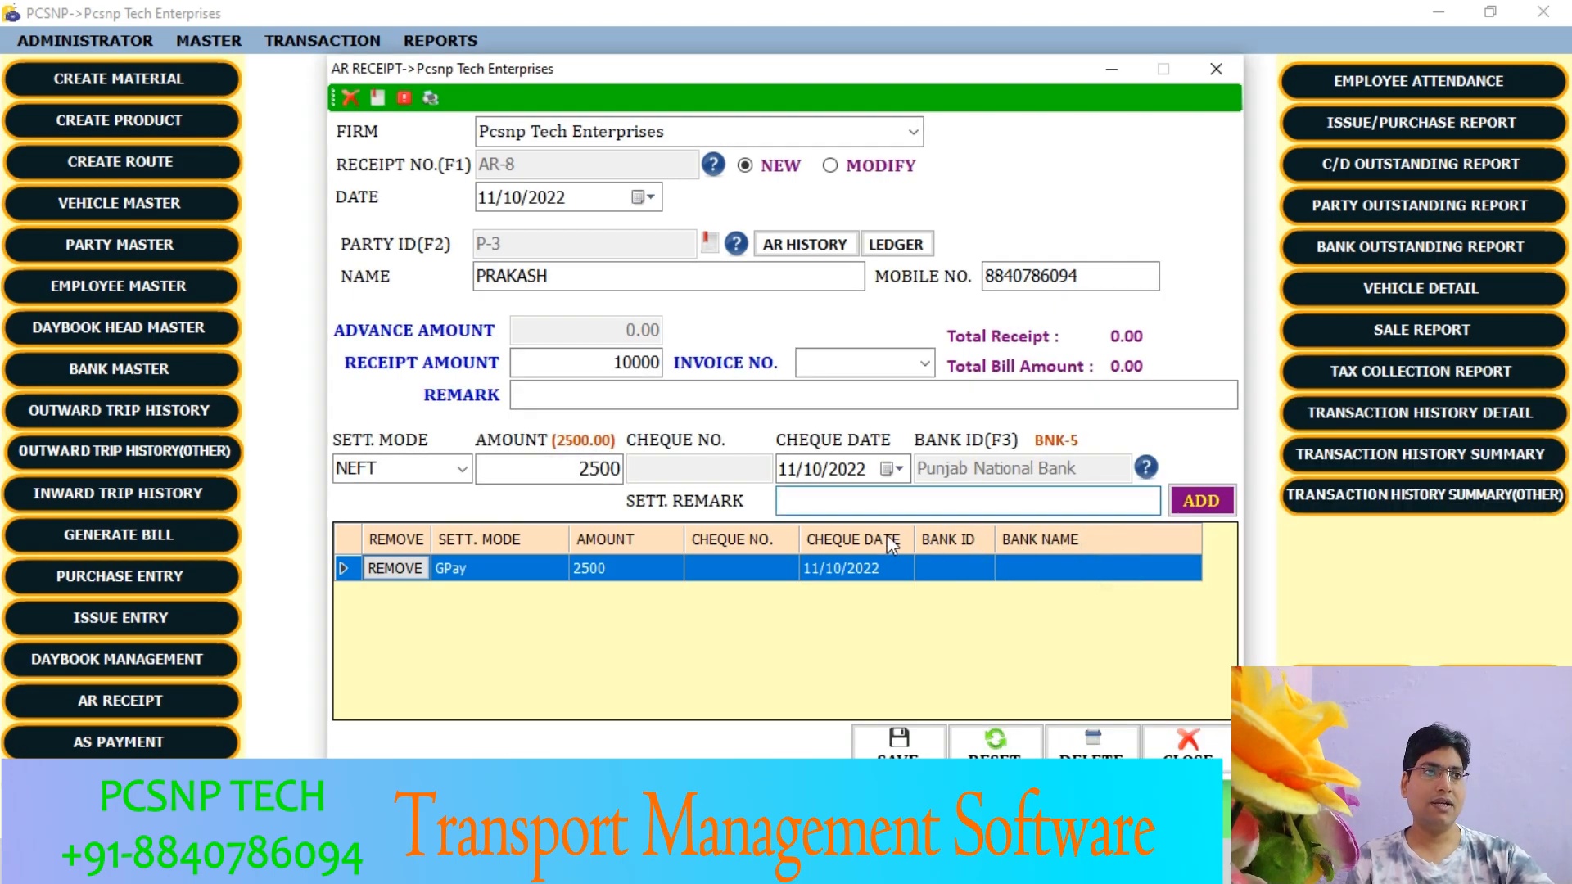
left_click(1192, 503)
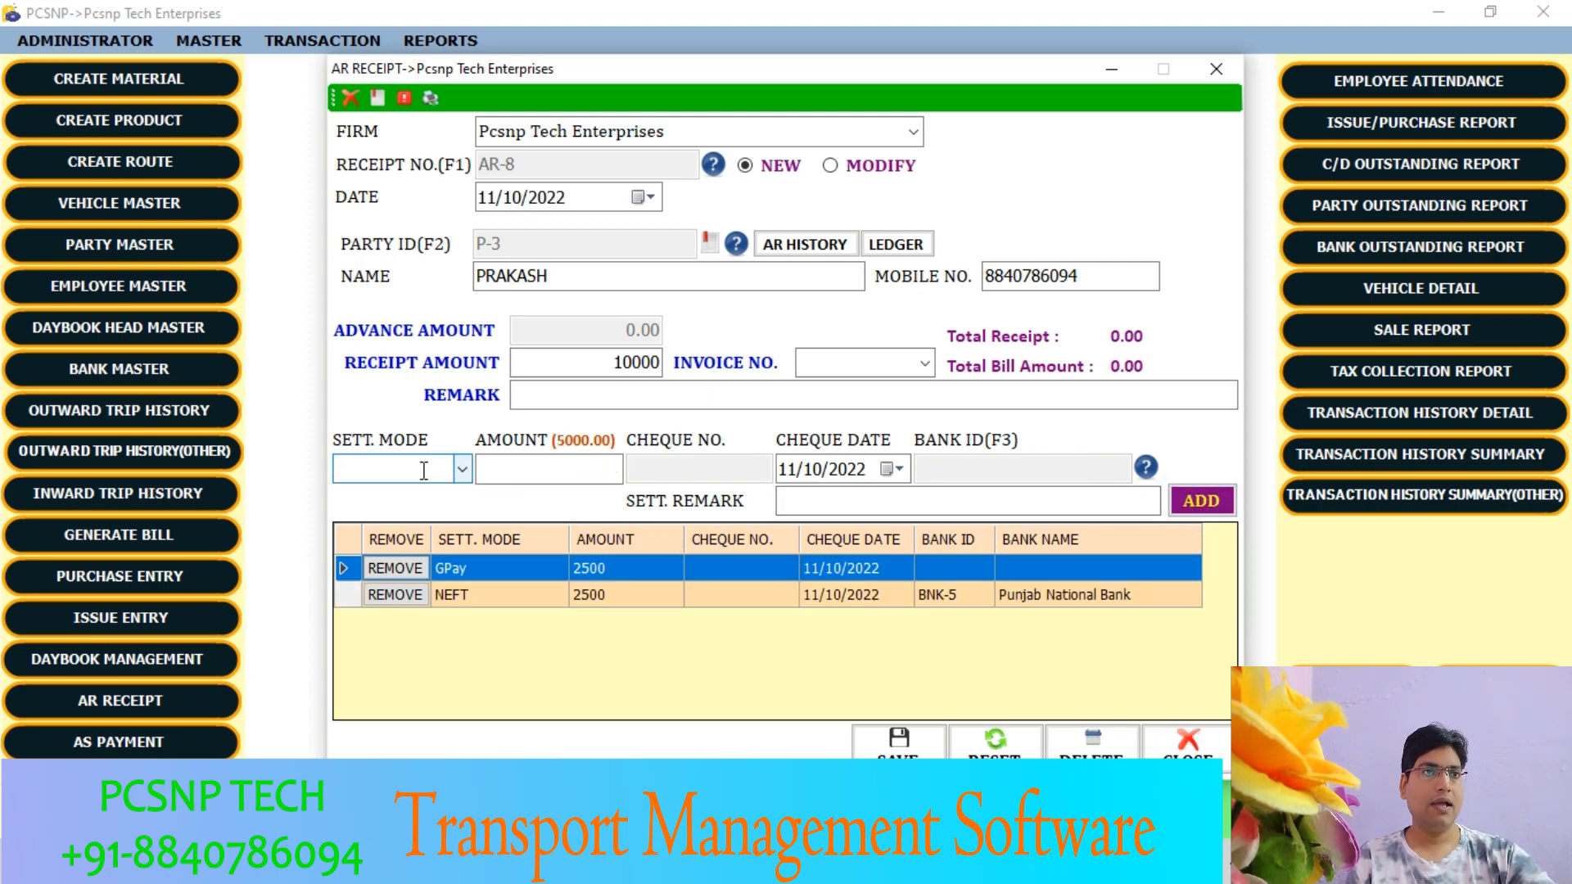
- Add a Paytm settlement line of 2500 to the receipt
left_click(461, 470)
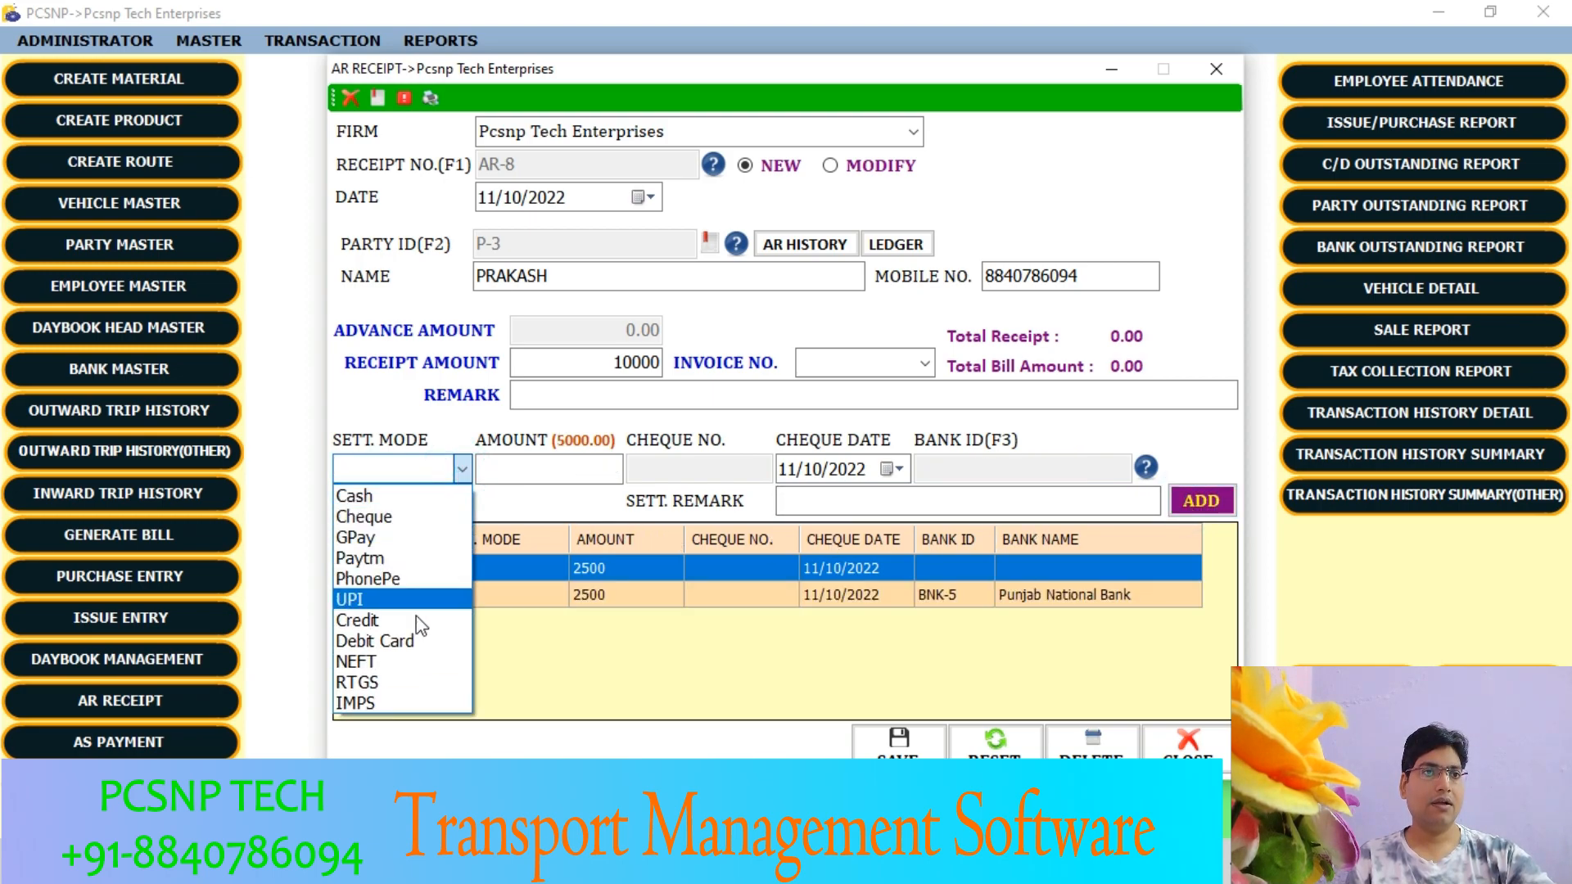
left_click(372, 560)
left_click(550, 469)
type("2500")
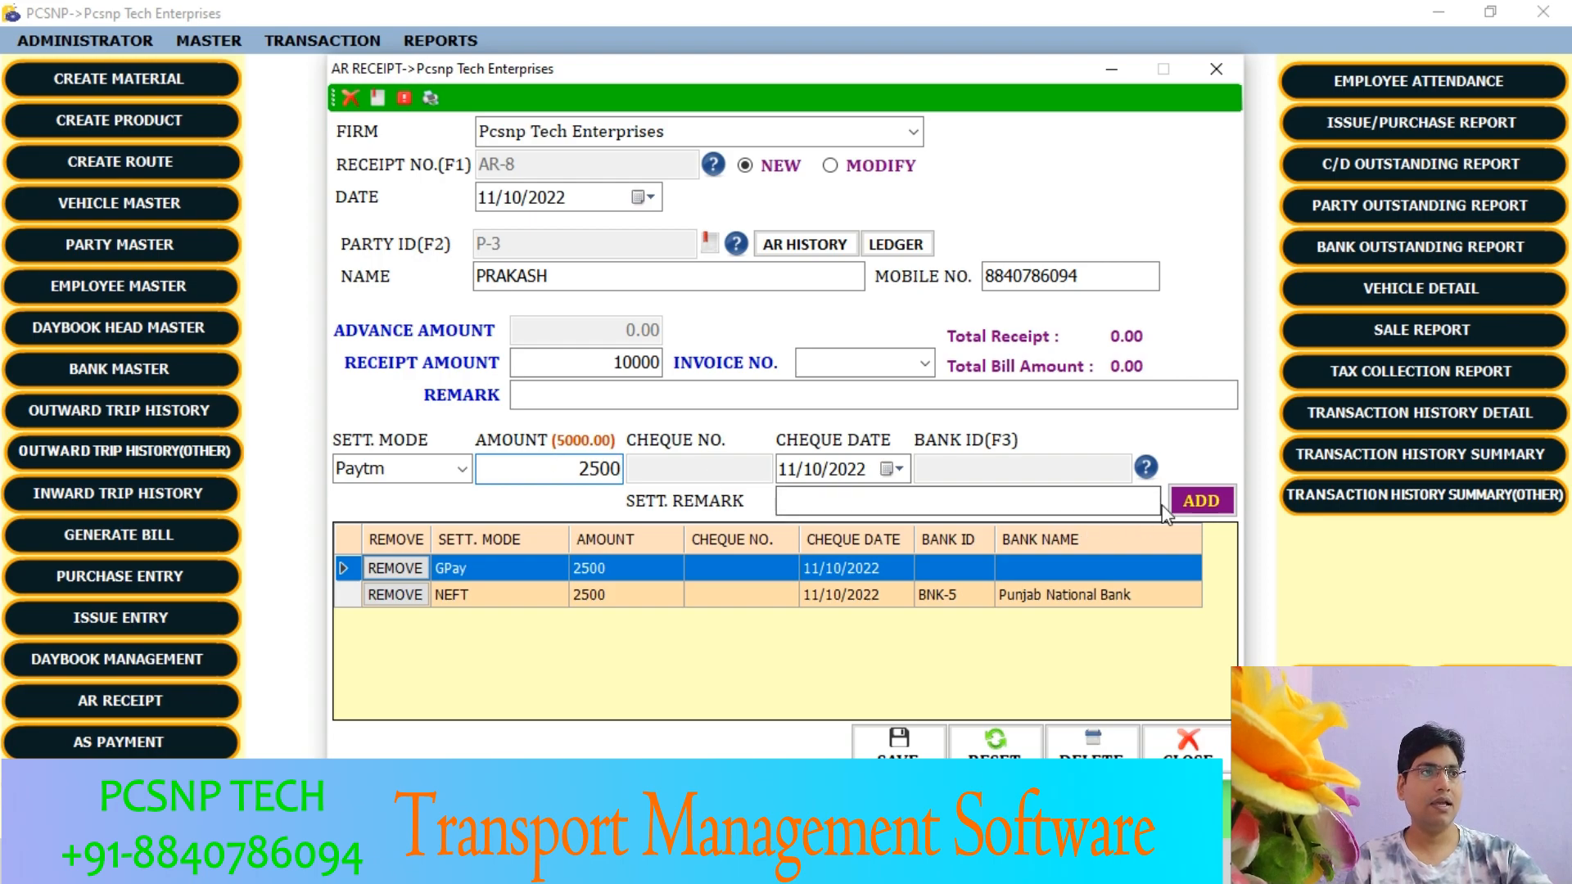
left_click(1201, 500)
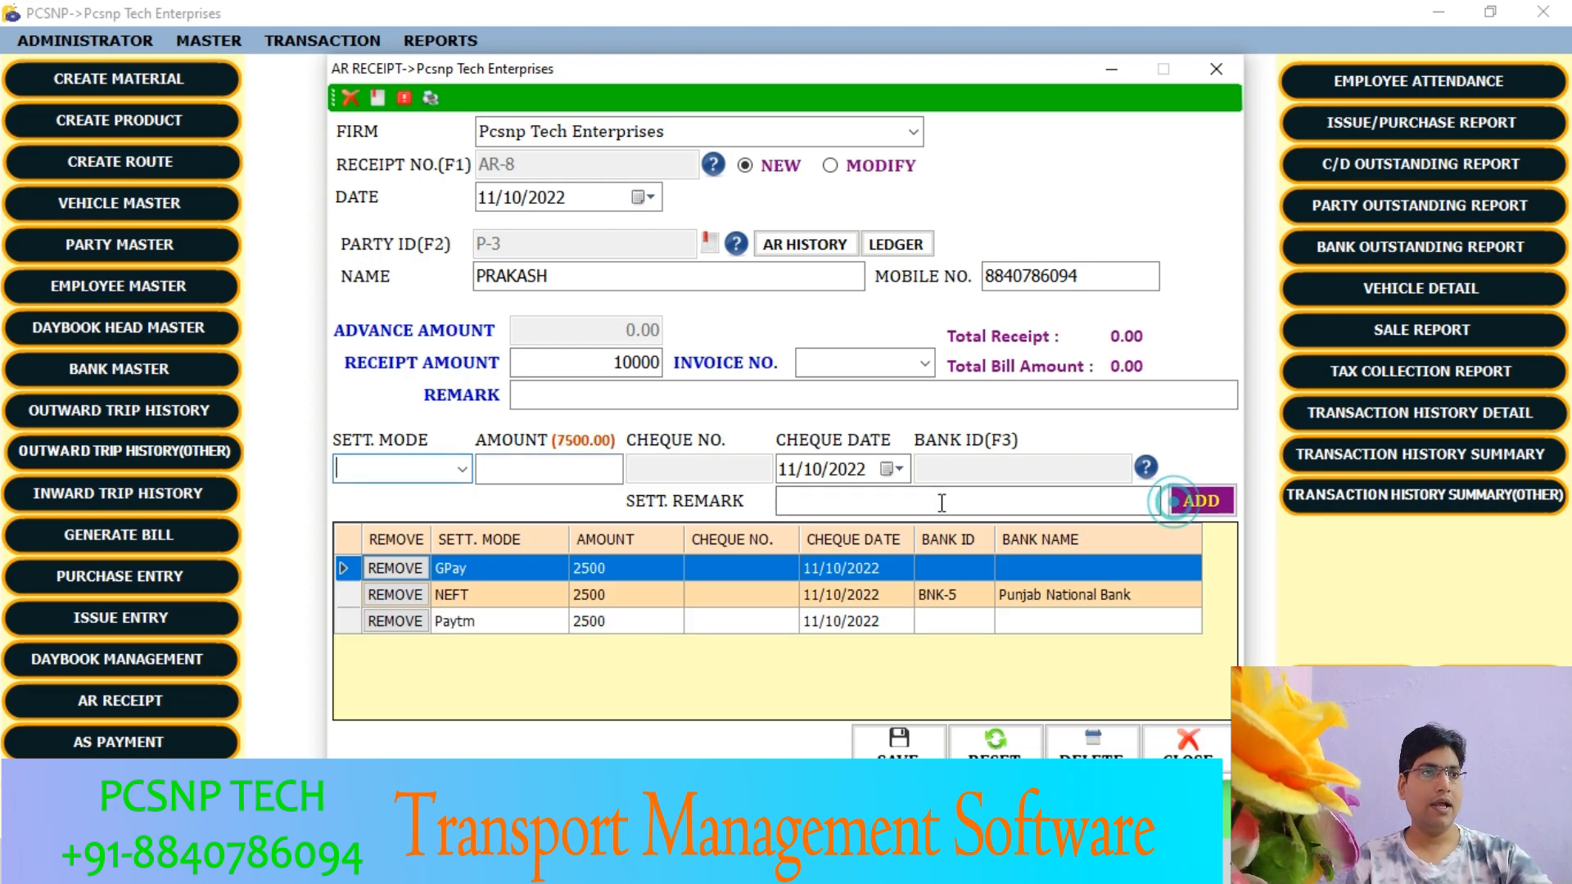
- Add a UPI settlement line of 2500 to the receipt
left_click(462, 469)
left_click(379, 602)
left_click(532, 470)
type("2500")
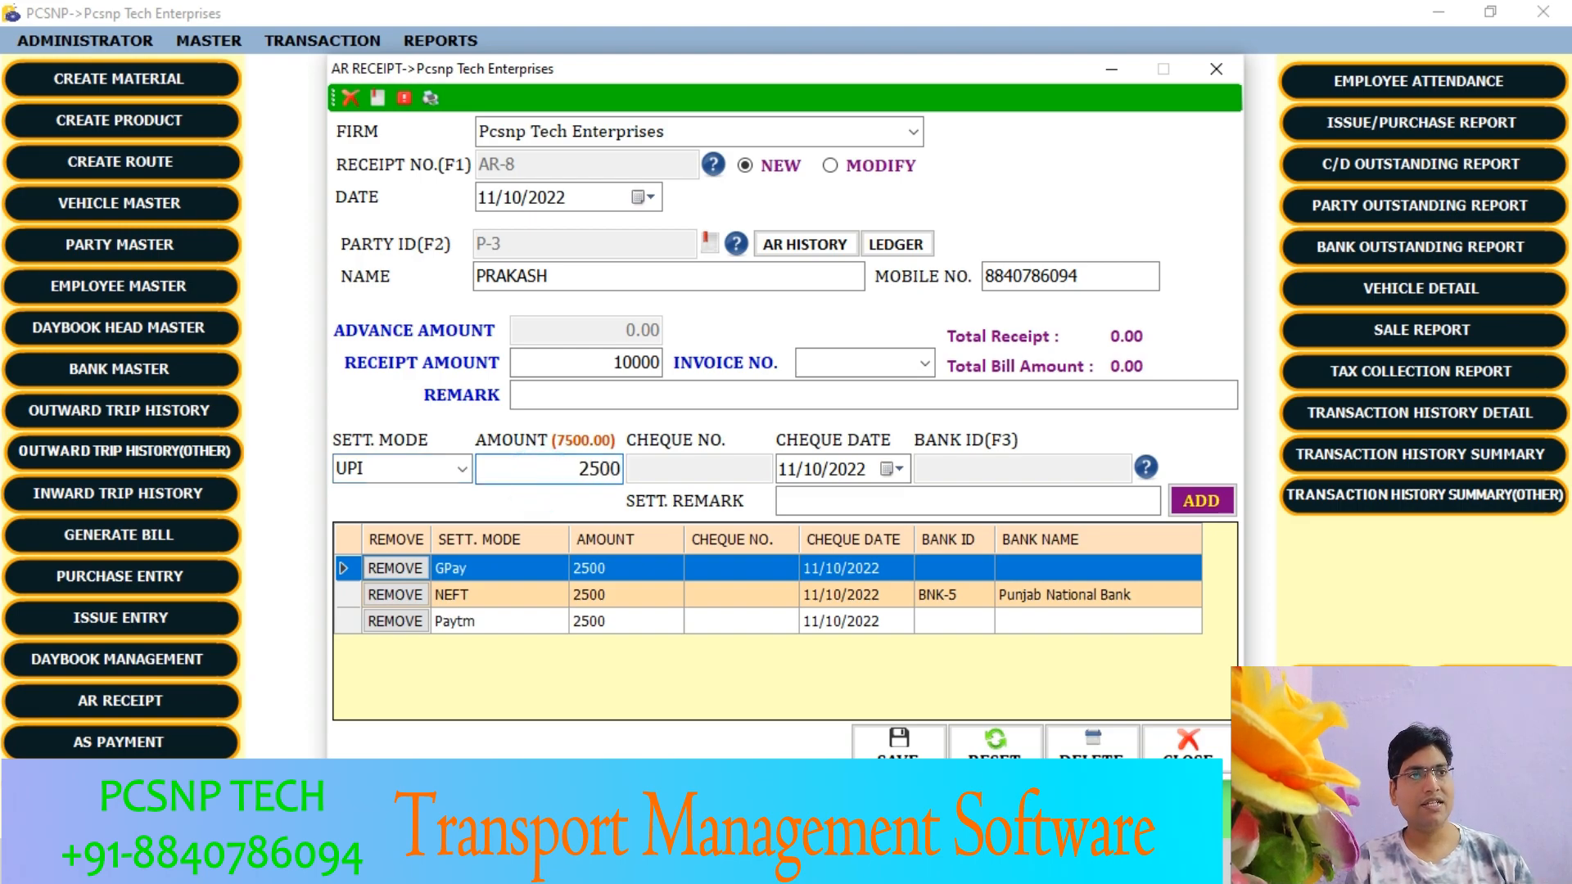
left_click(1201, 500)
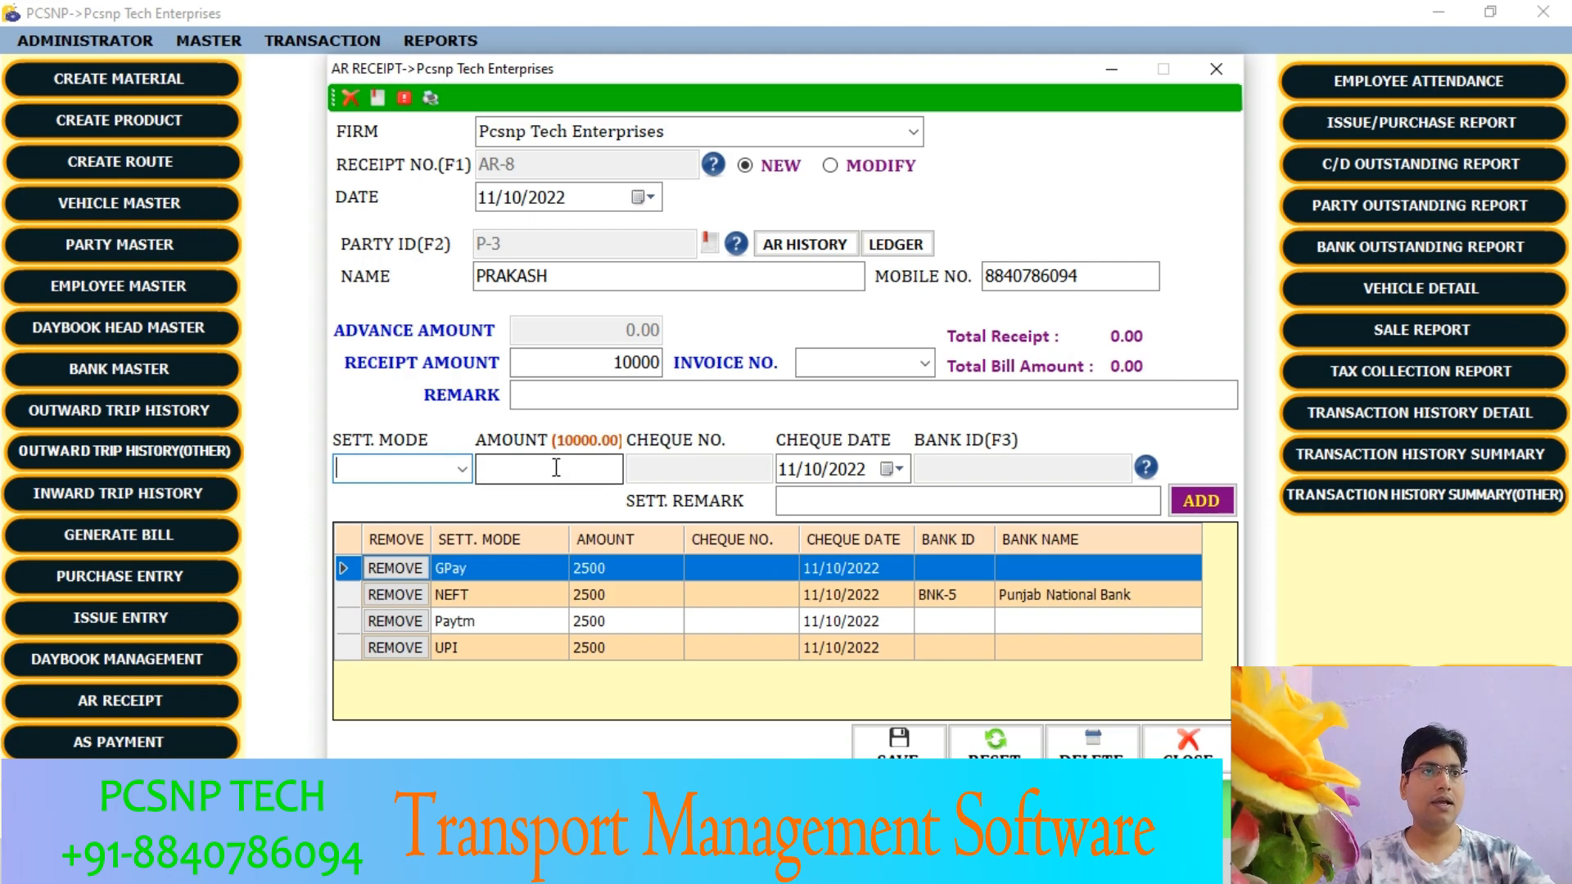
- Save the mixed-mode receipt of 10000 and decline printing it
double_click(603, 365)
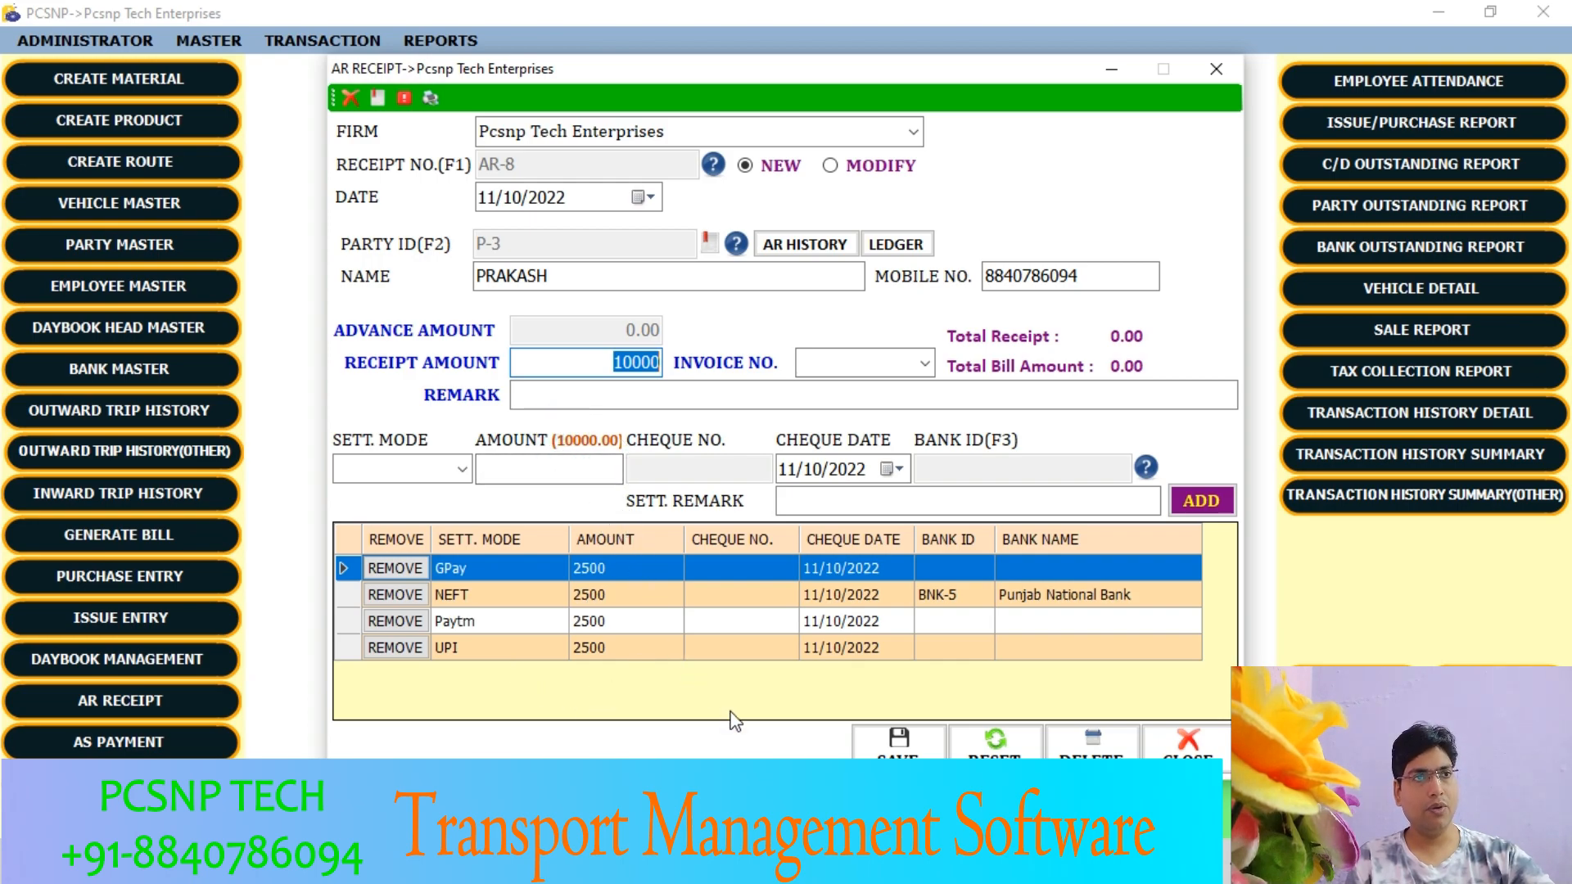
left_click(899, 741)
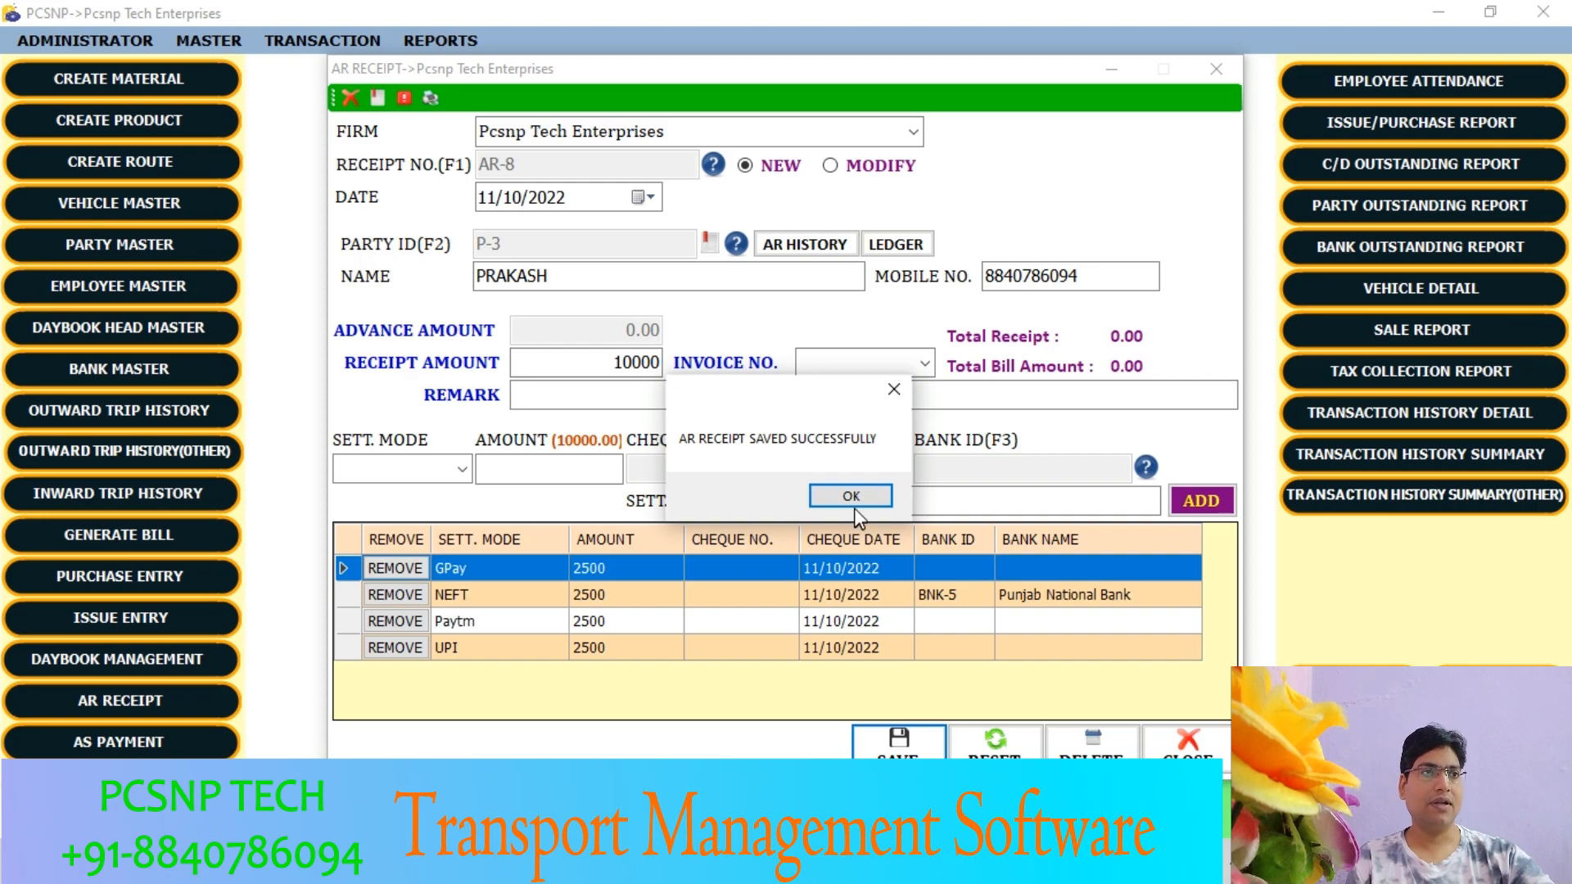
left_click(852, 499)
left_click(884, 507)
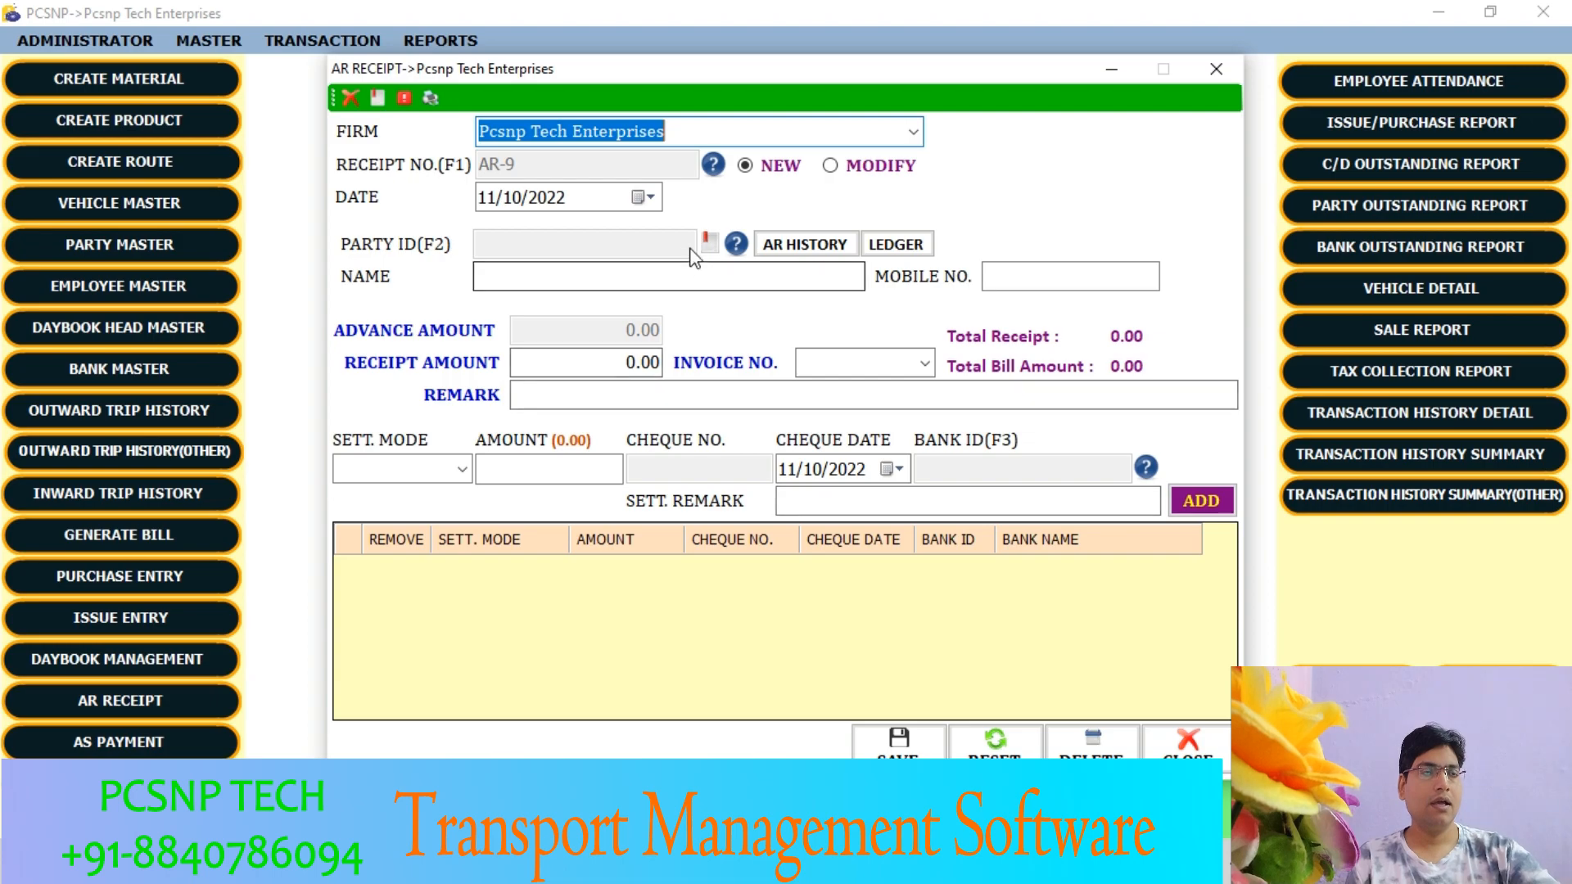
- Switch the receipt form to modify mode and load the receipt just saved
left_click(830, 166)
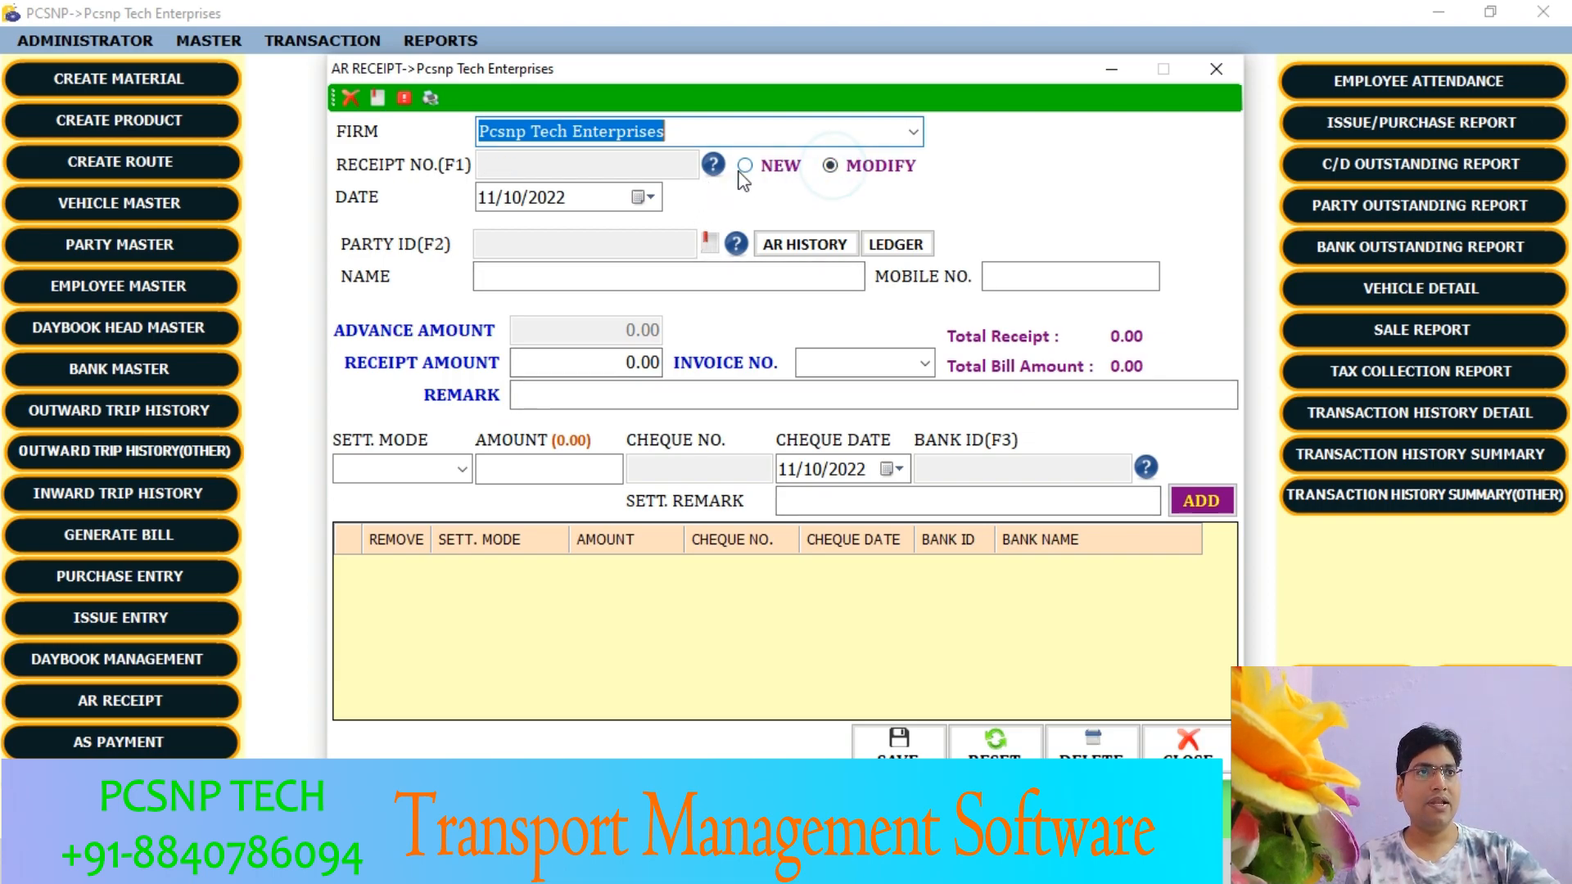
left_click(713, 164)
double_click(1068, 664)
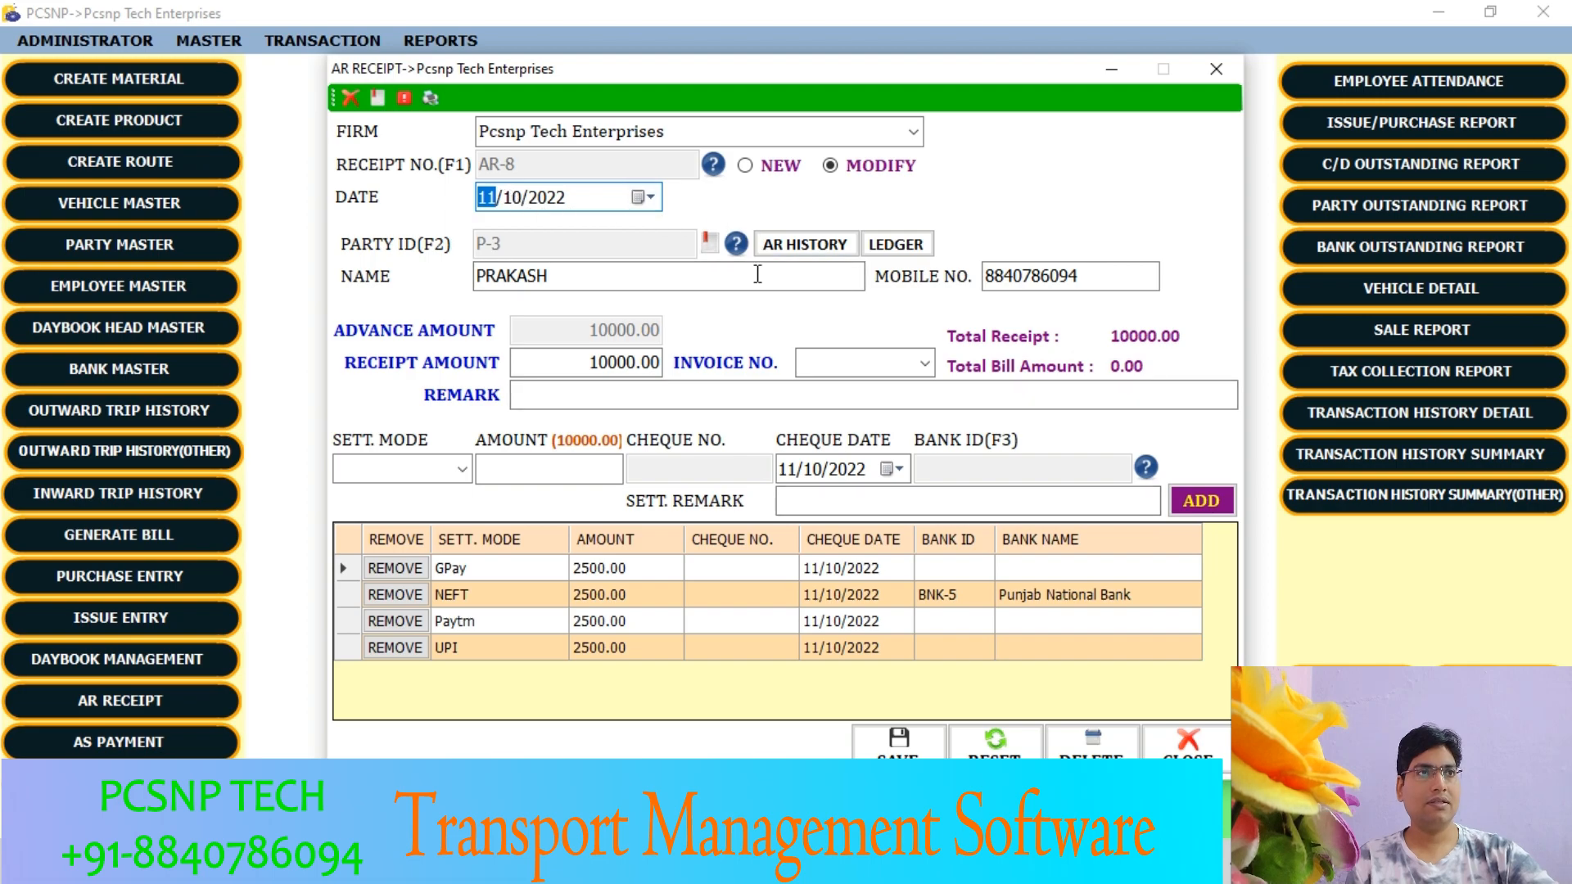
- Show the printable receipt from the party's AR history and examine its receipt amount, settlement modes and signatory section
left_click(805, 244)
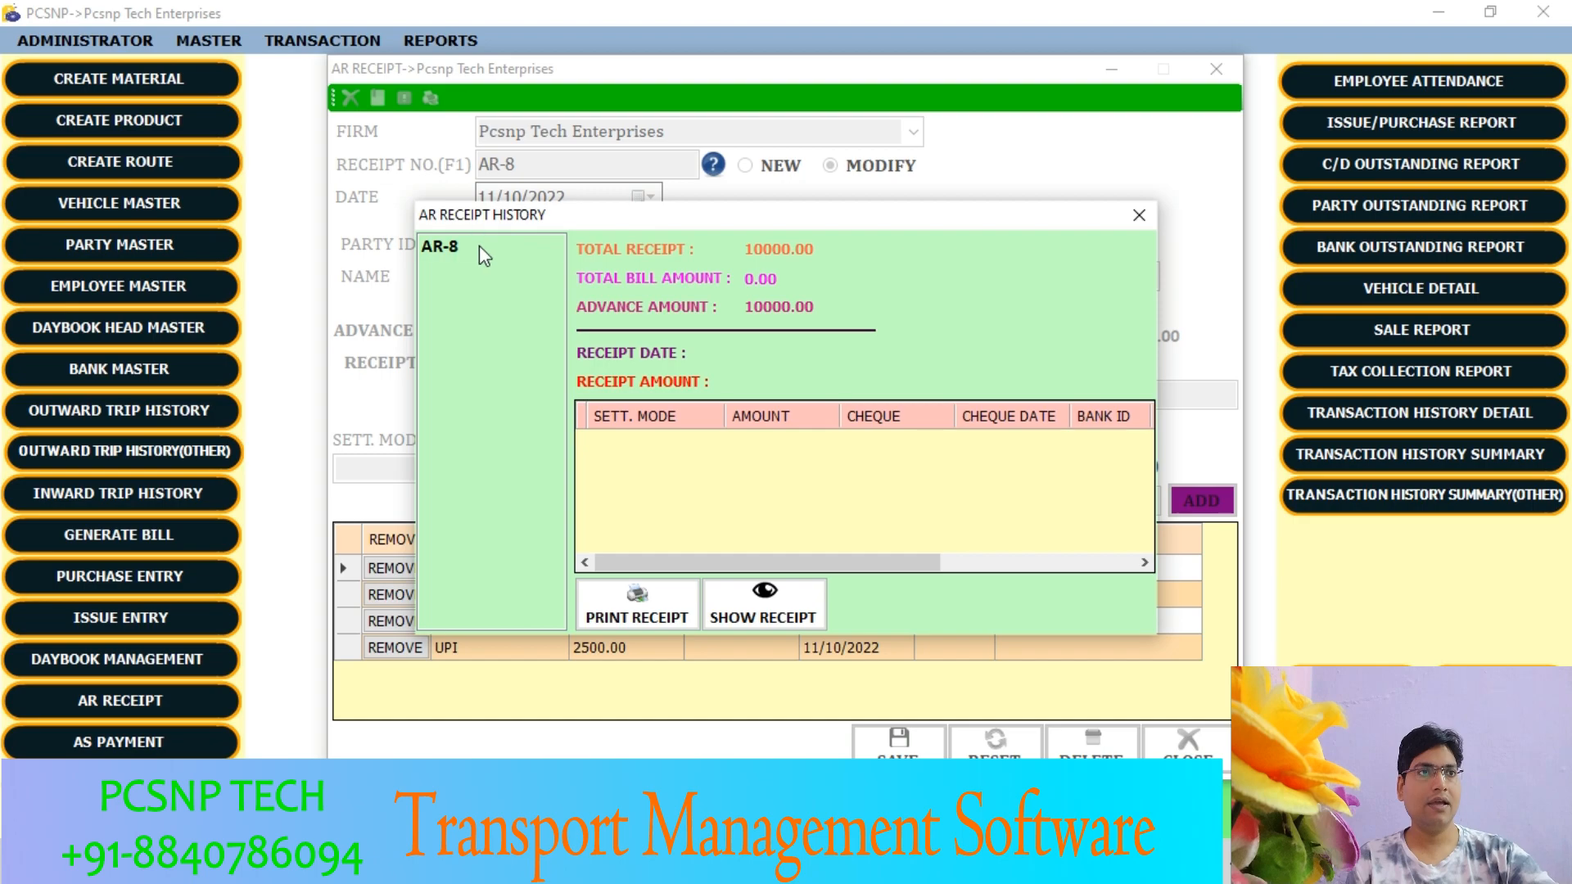
left_click(479, 244)
left_click(758, 616)
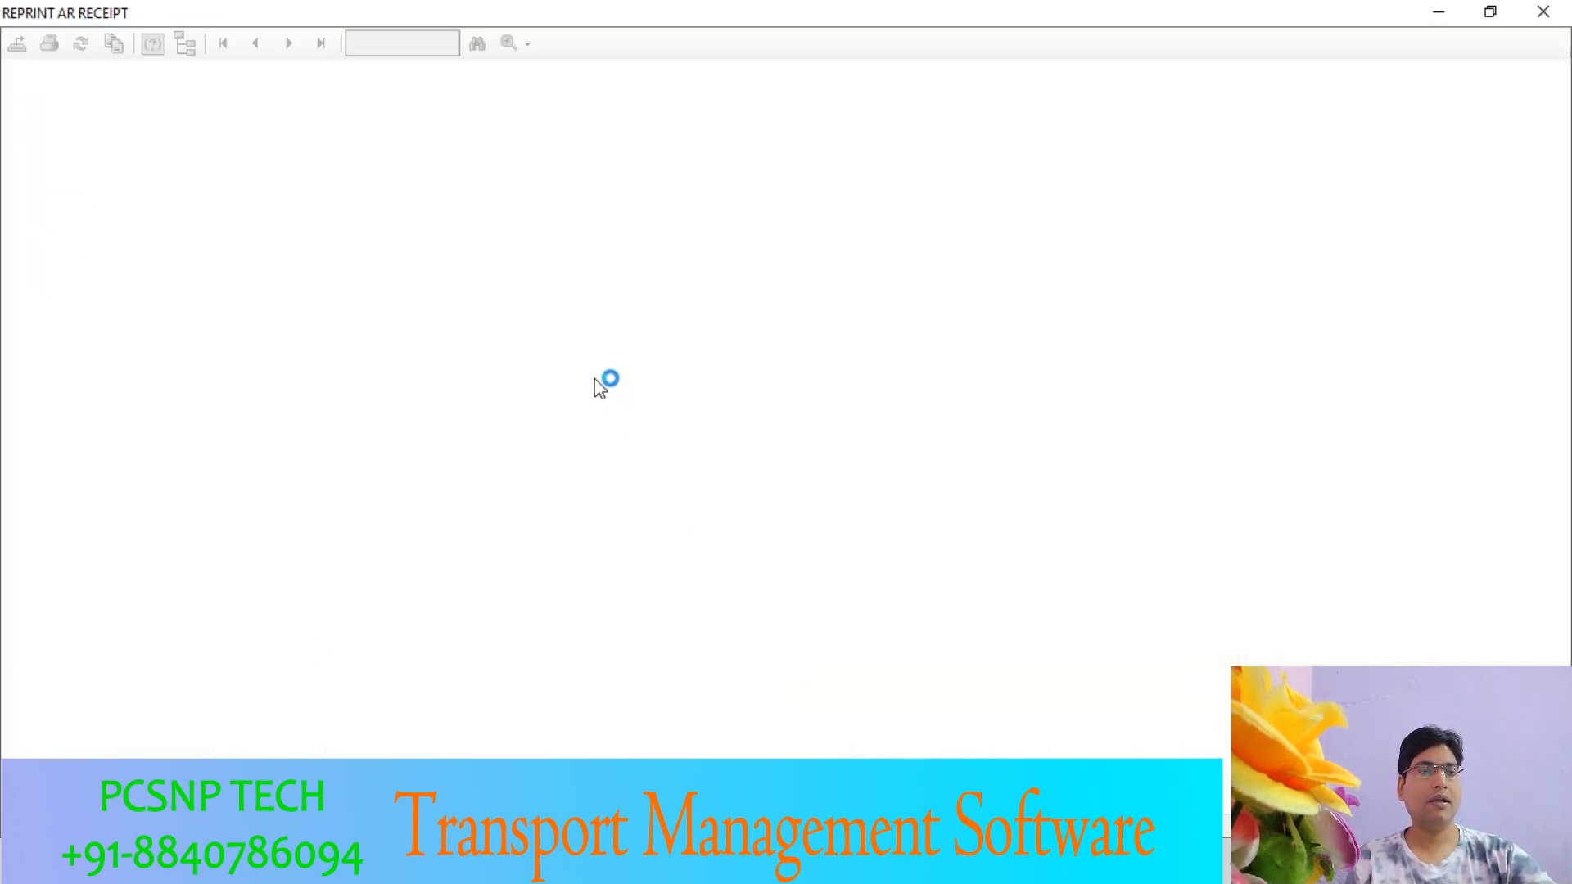
scroll(747, 463, "down", 3)
scroll(747, 466, "up", 3)
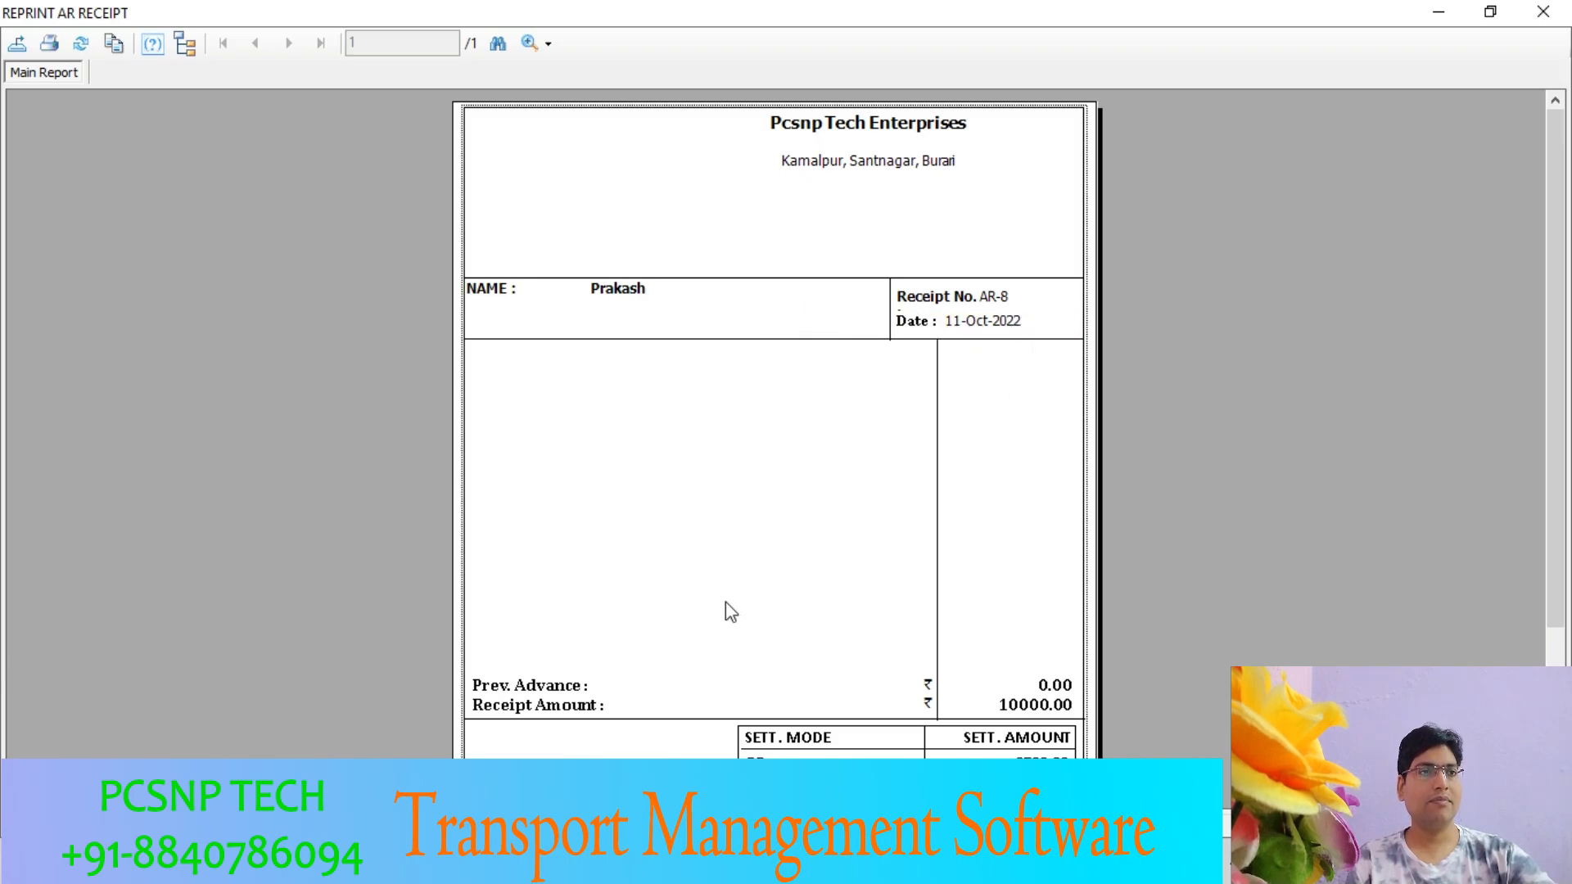
scroll(720, 606, "down", 2)
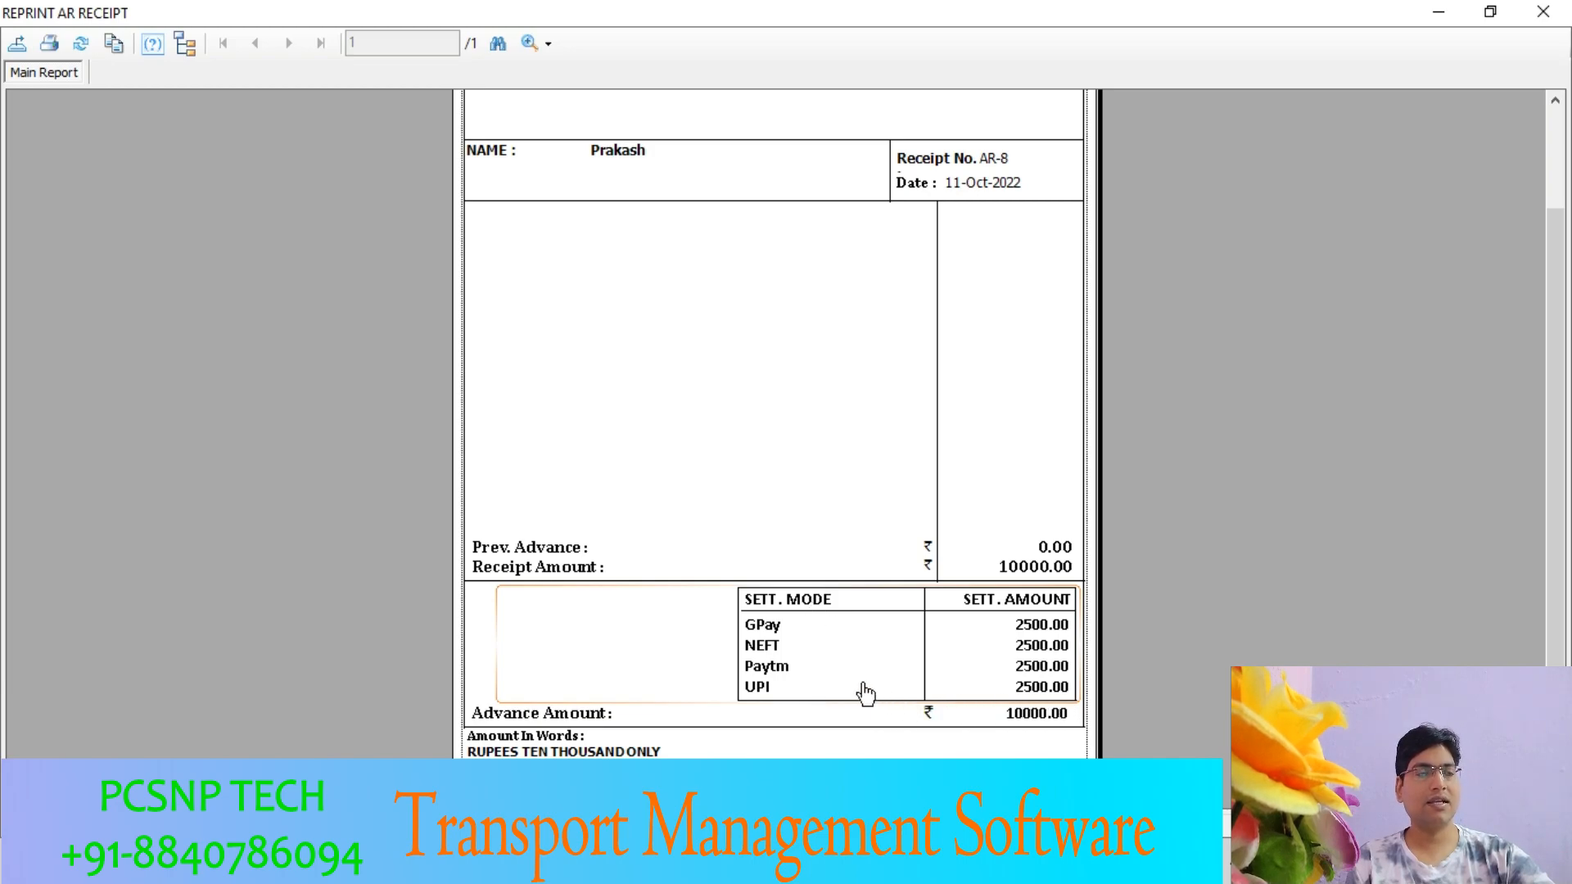
scroll(861, 690, "down", 1)
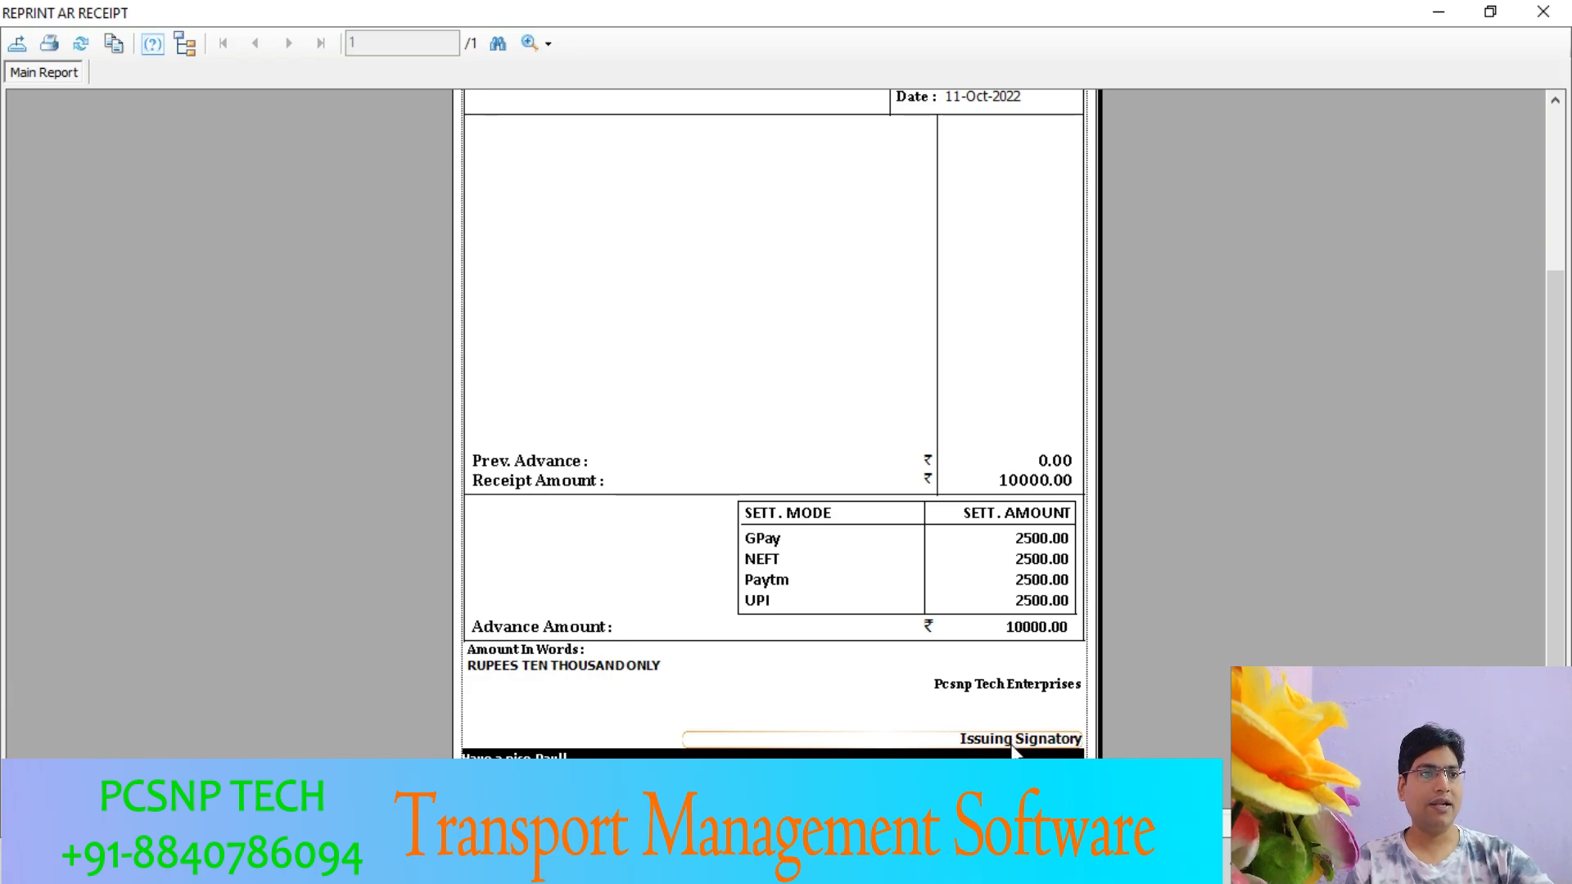
scroll(1005, 741, "up", 3)
scroll(1006, 745, "up", 2)
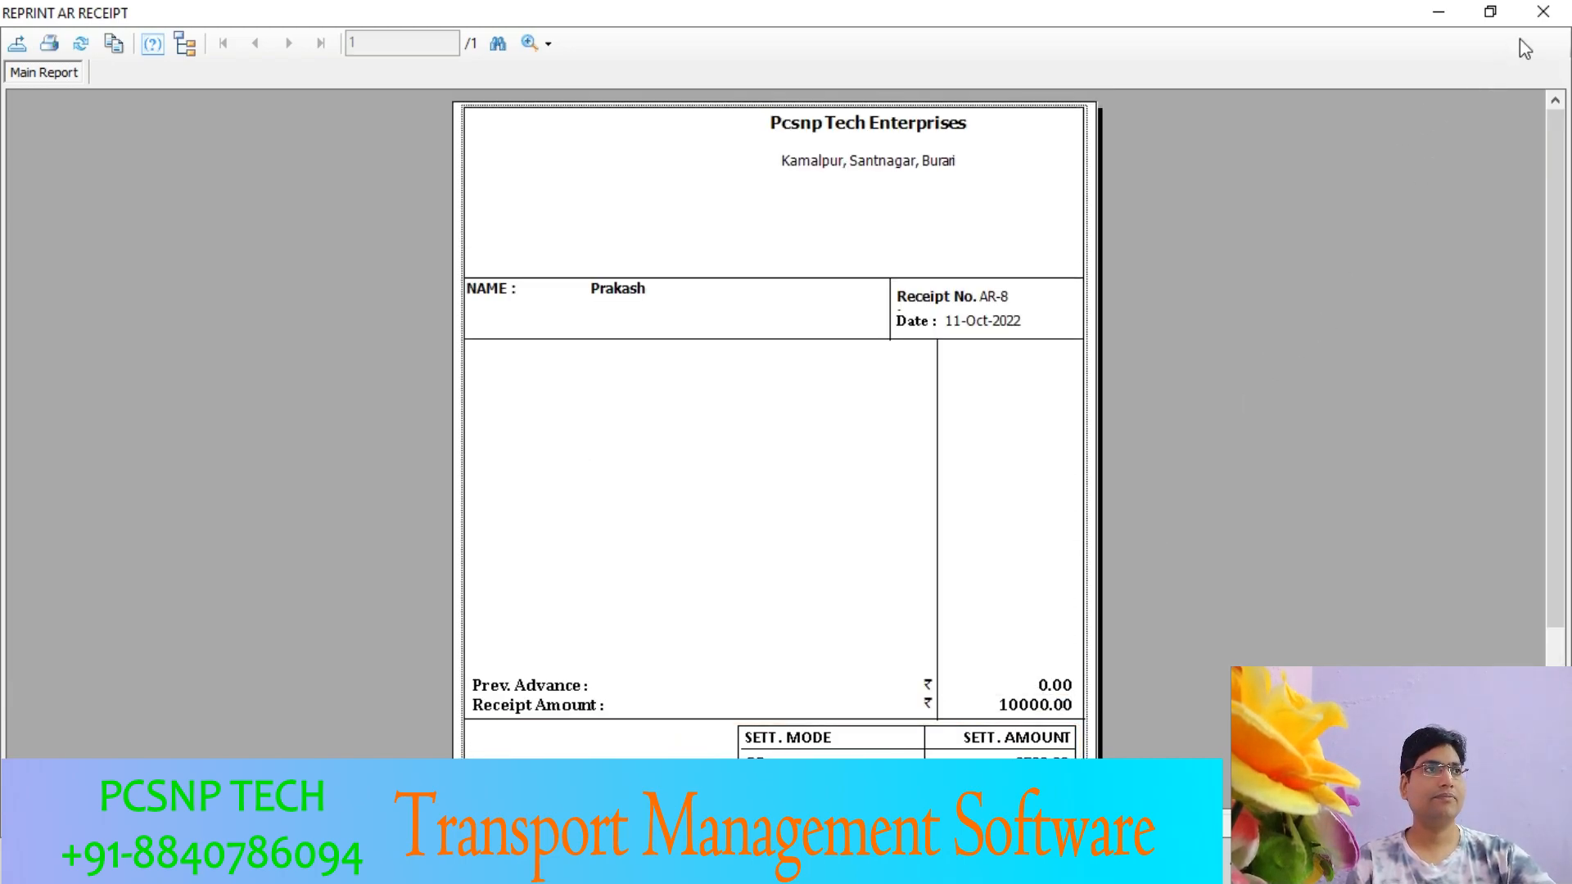
- Close the receipt preview, the AR receipt history and the AR Receipt form
left_click(1548, 18)
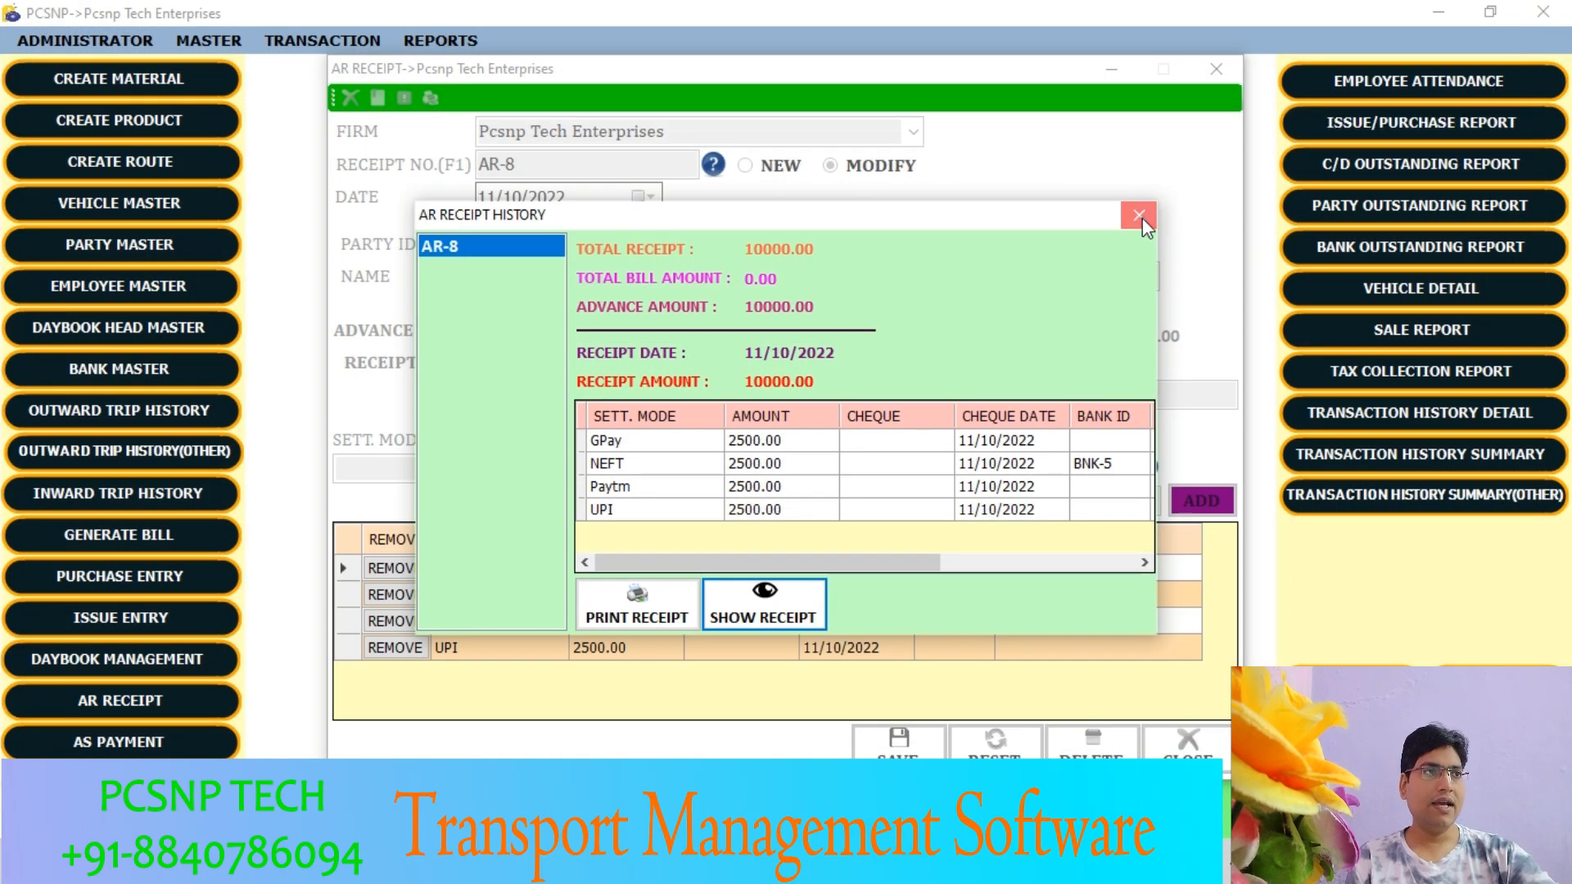
left_click(1142, 218)
left_click(1215, 69)
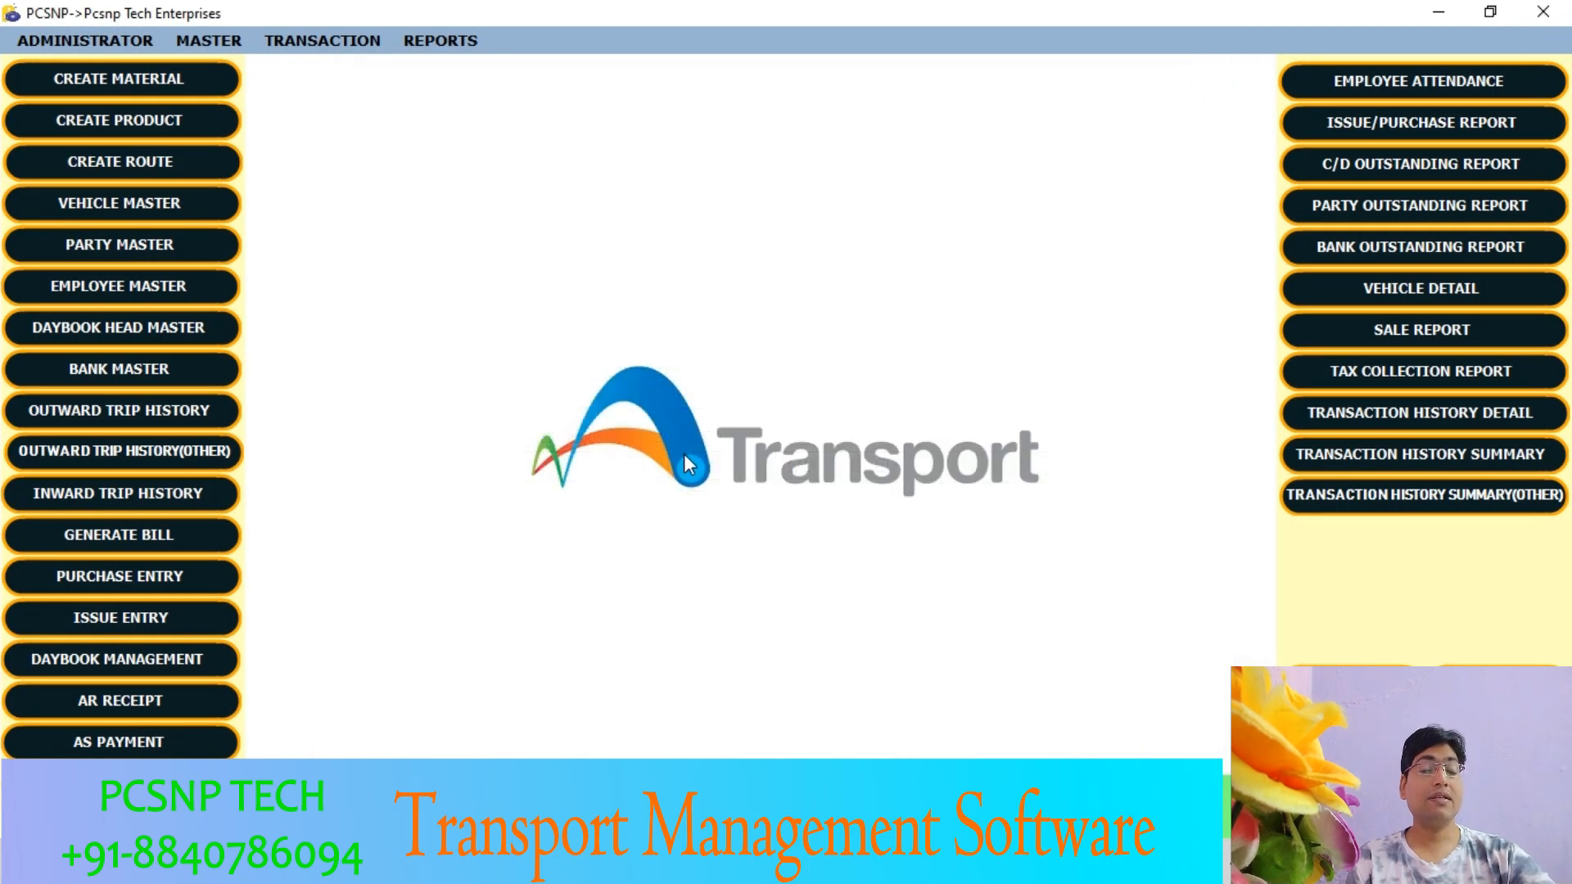
- Start a new AS payment for the Debtor party from the Customer subgroup and set the payment amount to 15000
left_click(223, 742)
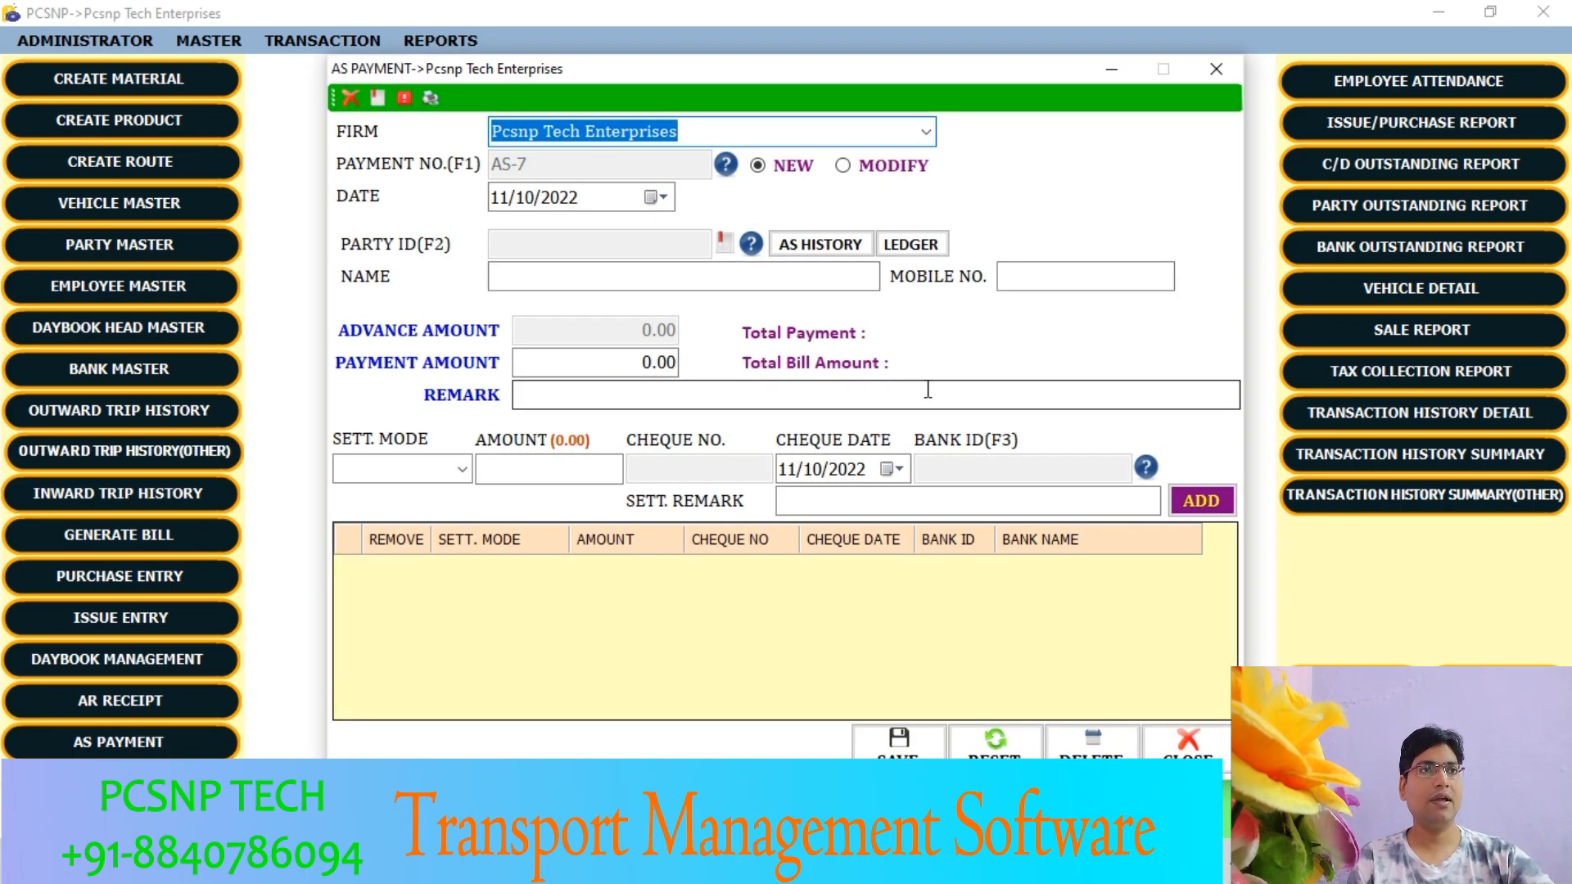
left_click(750, 245)
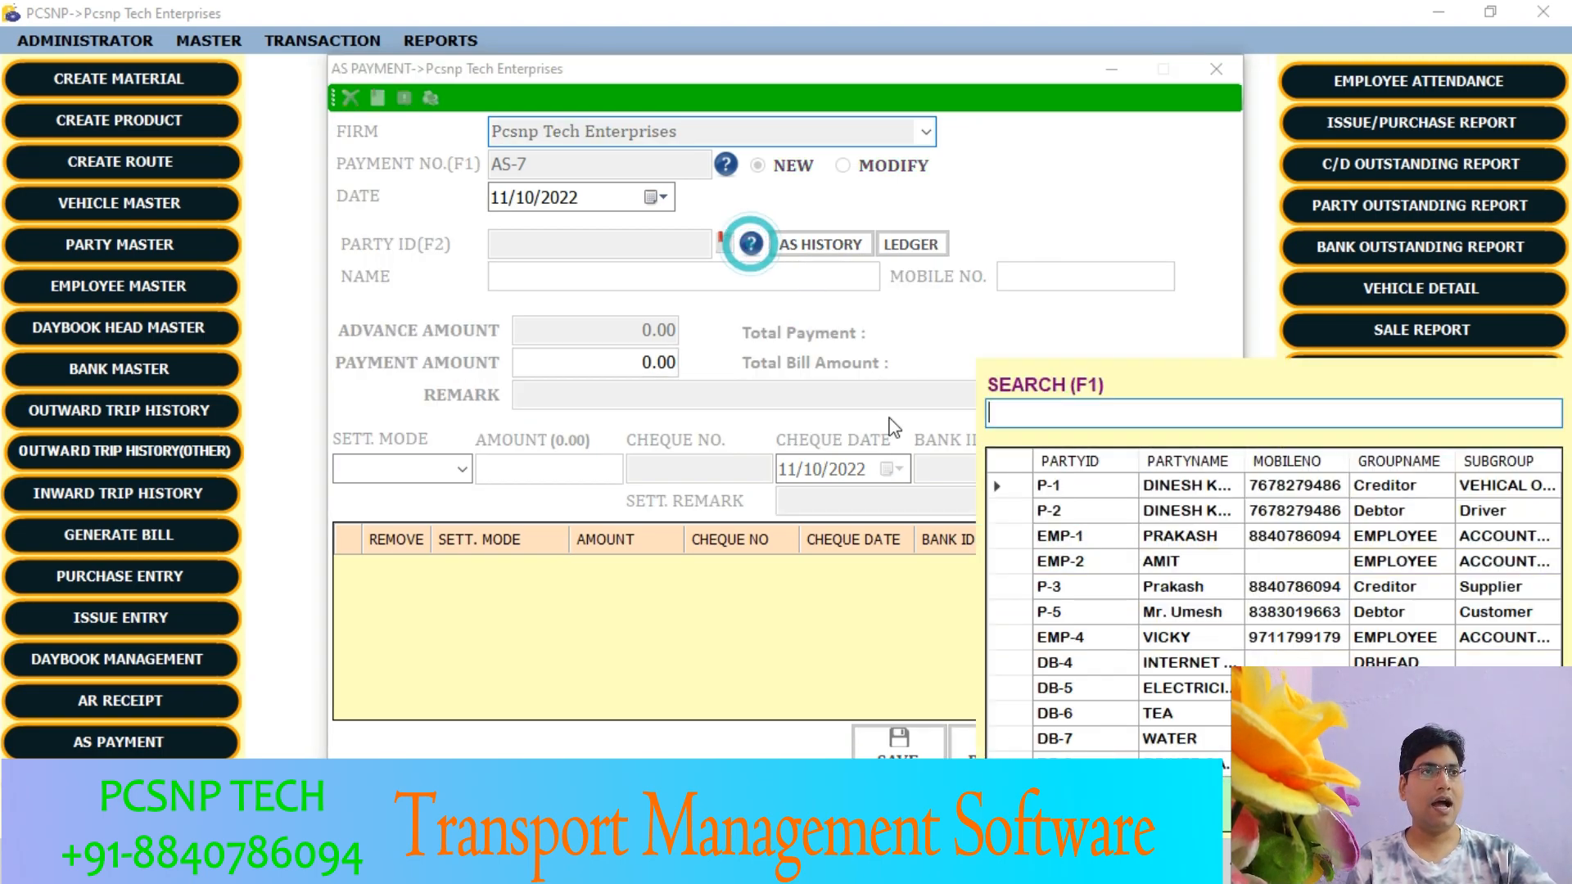
double_click(1056, 612)
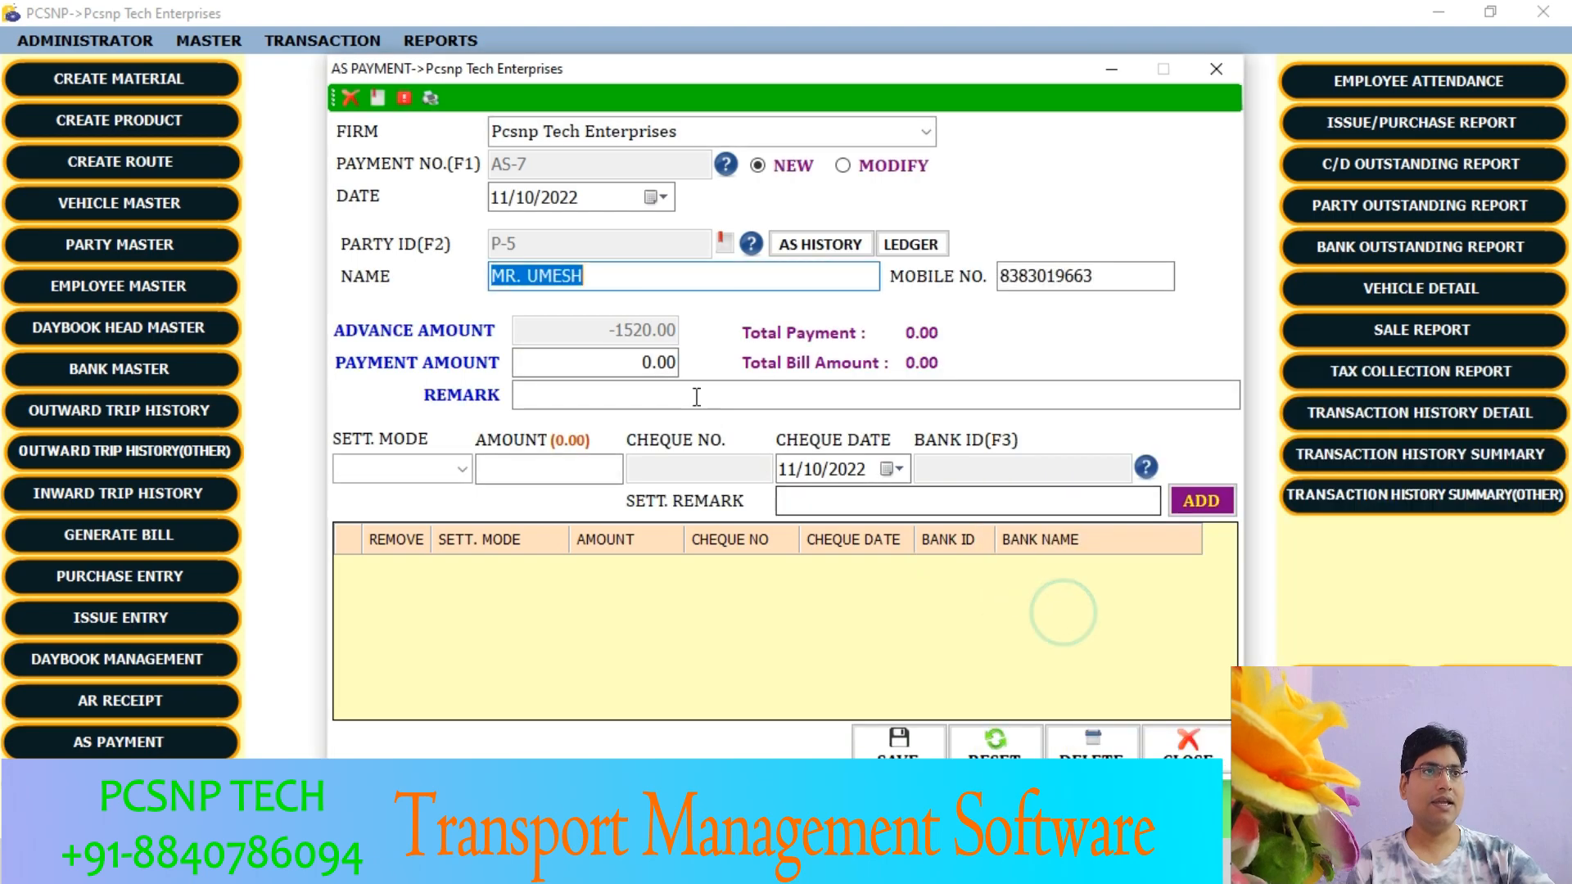
left_click(639, 362)
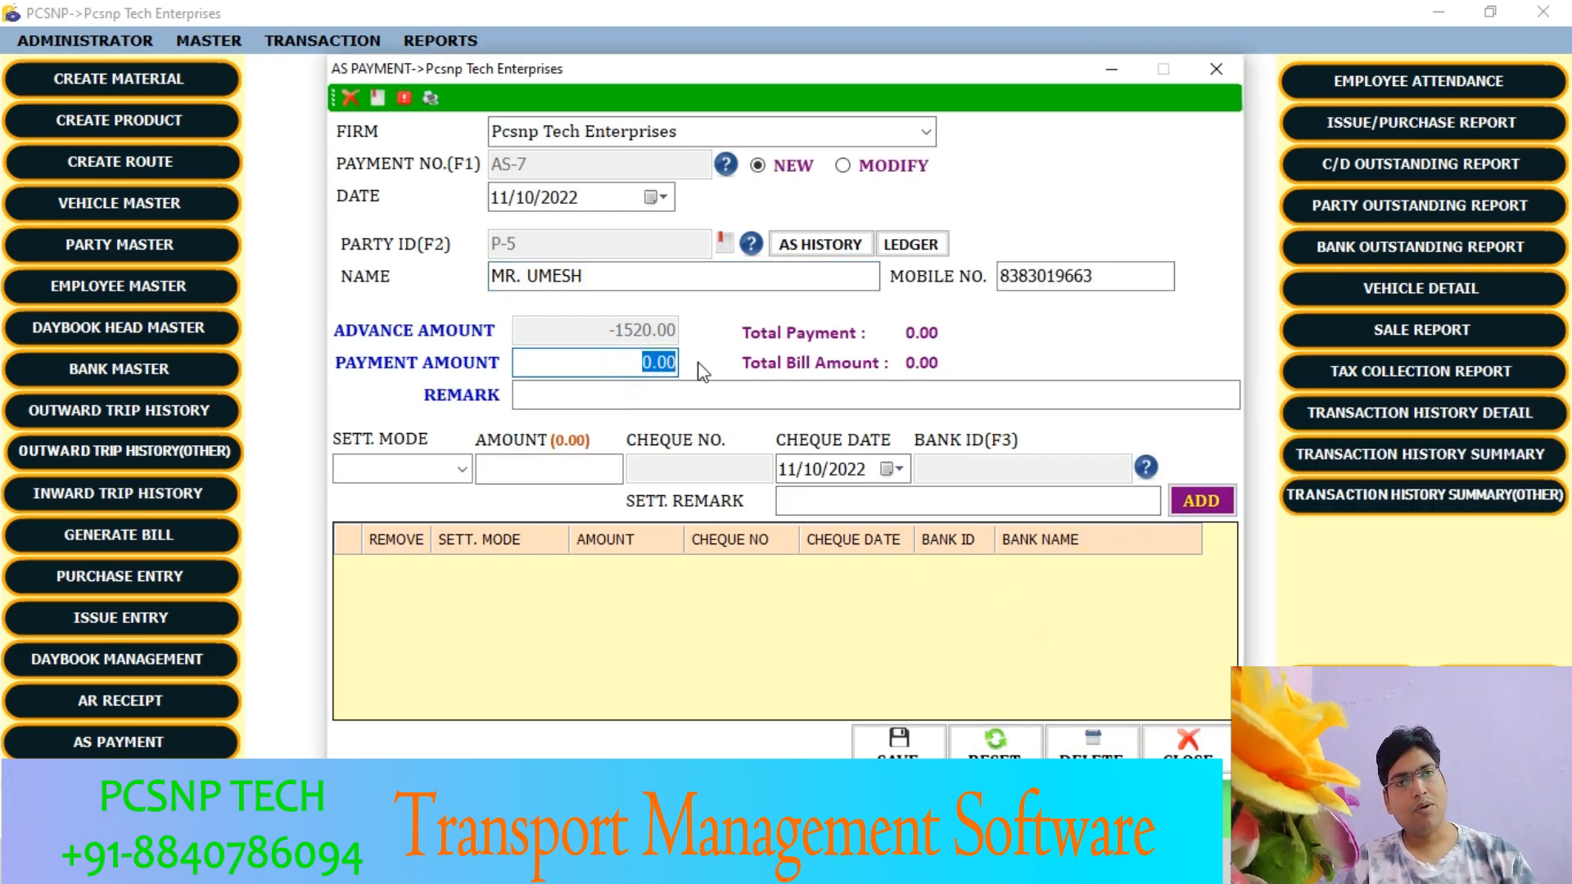
type("15000")
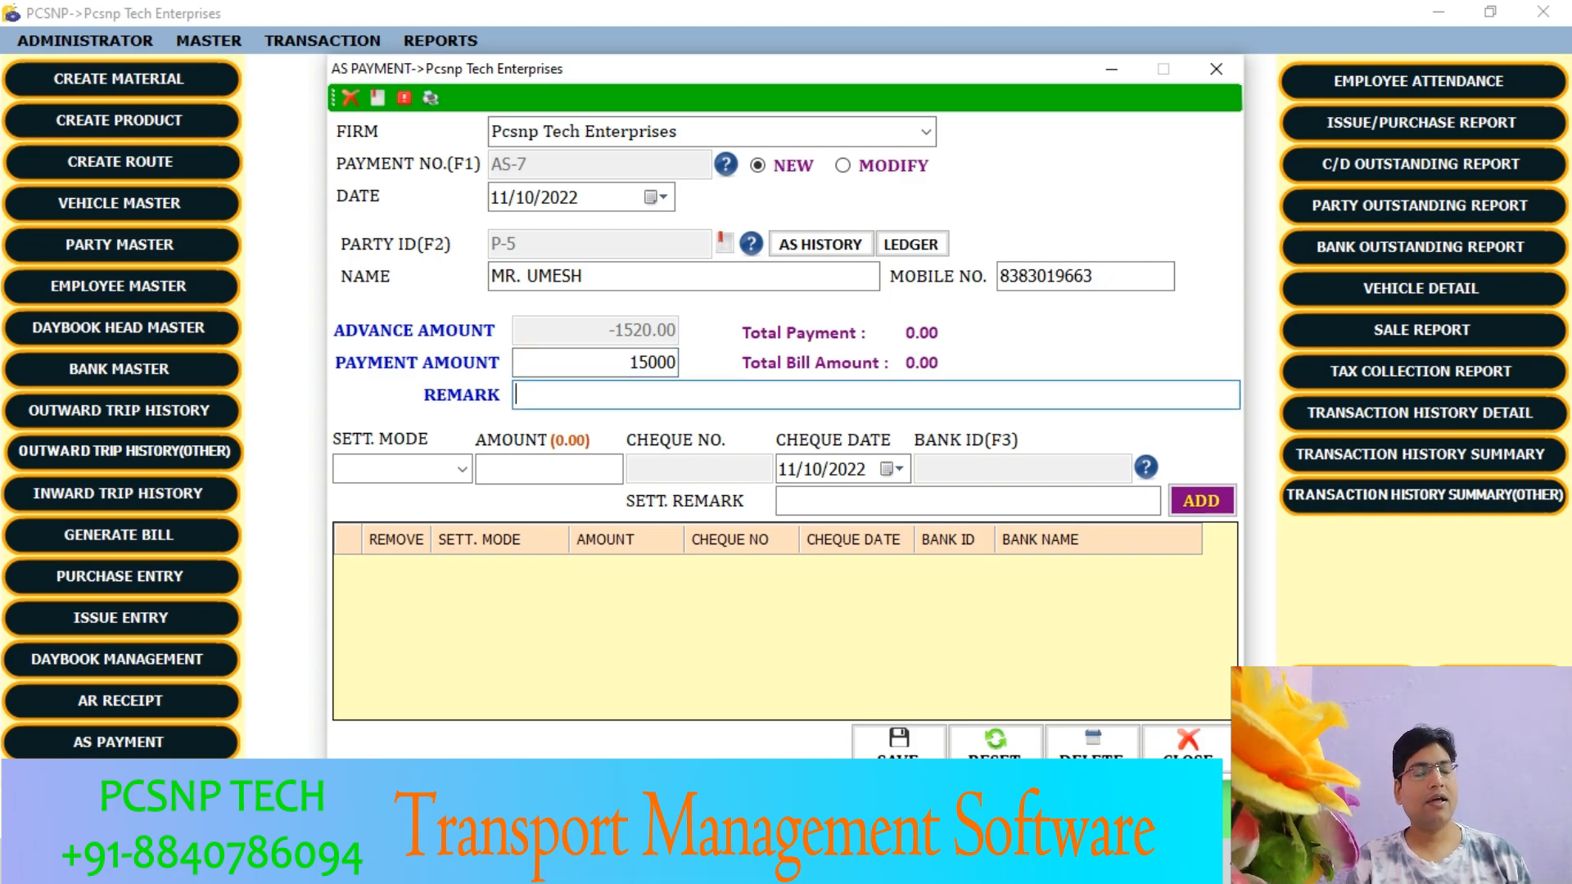
- Add a Cash settlement of 1200 to the AS payment
left_click(463, 471)
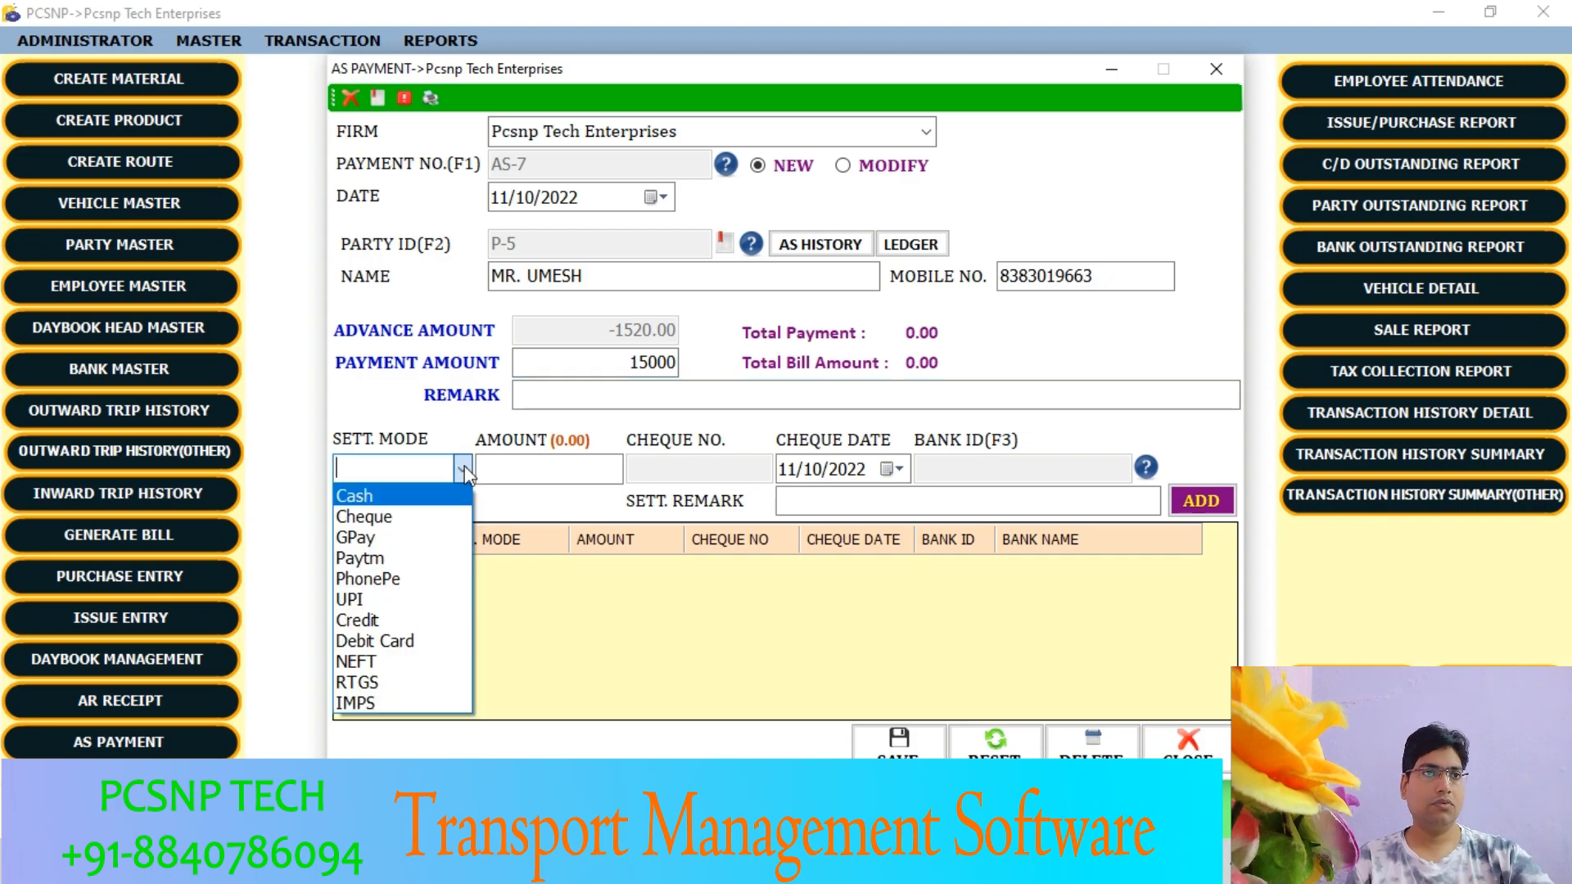
left_click(398, 498)
left_click(523, 470)
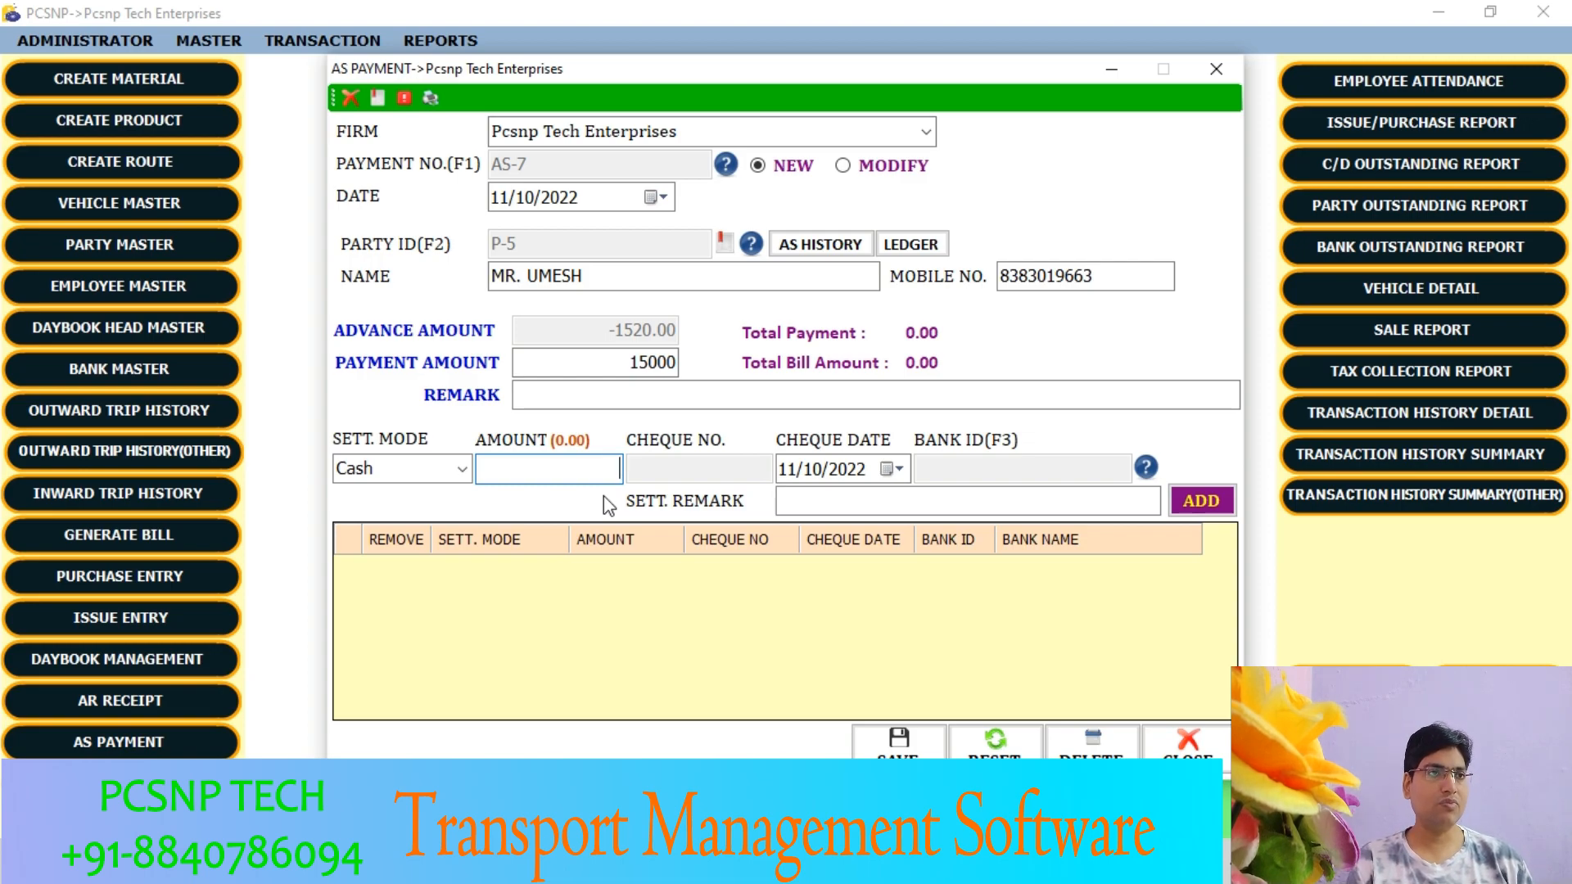
key("Return")
key("Return")
key("Return")
key("Return")
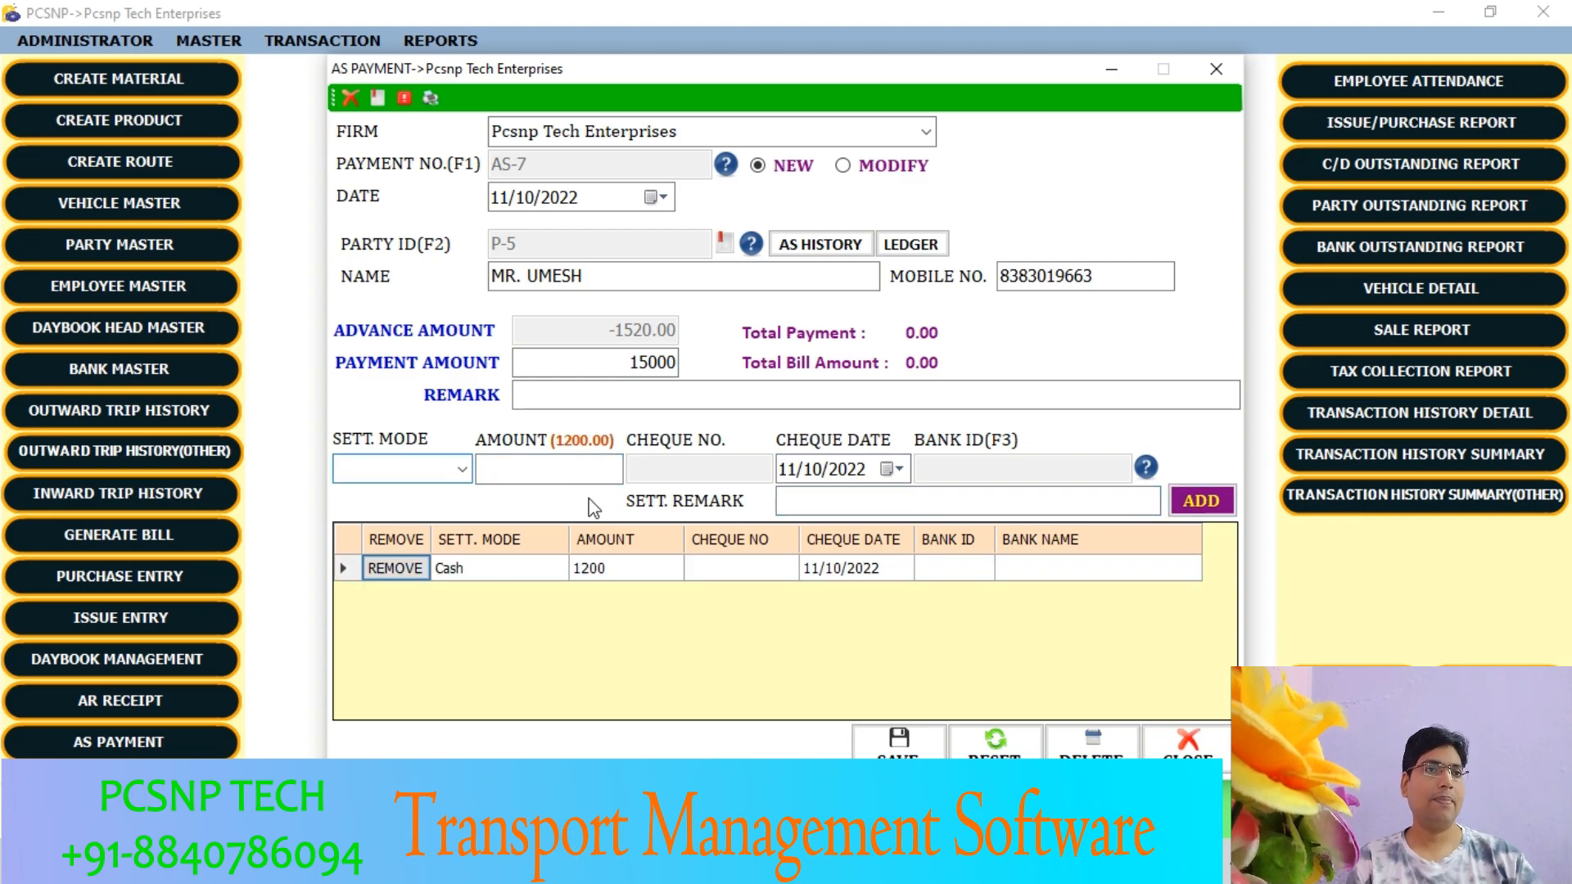
- Add an RTGS settlement of 10000 to the AS payment
left_click(462, 470)
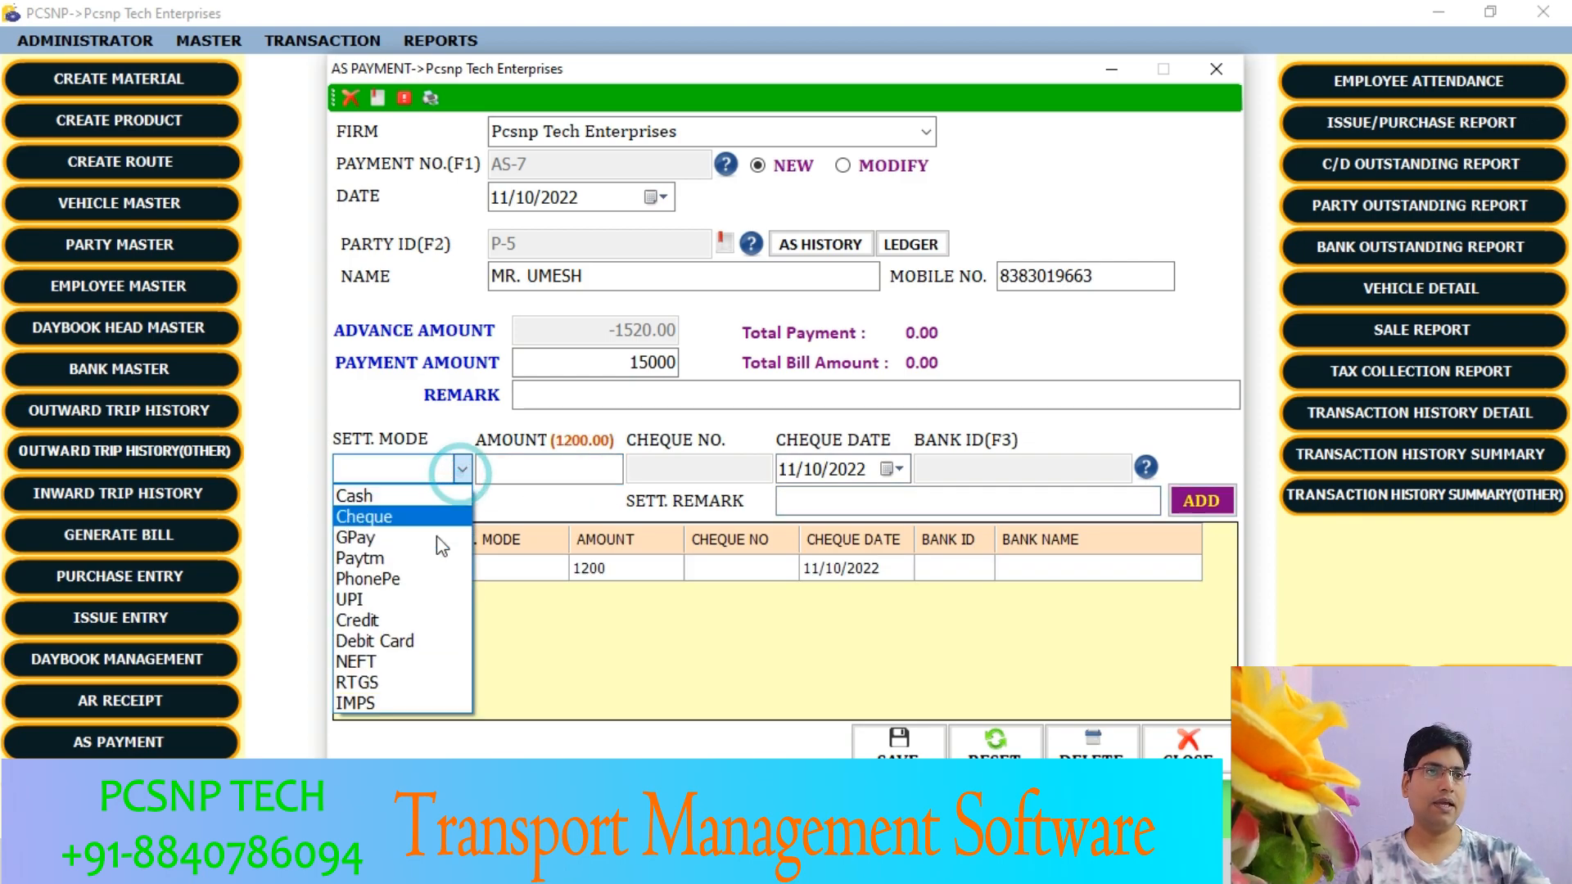
left_click(390, 682)
left_click(514, 470)
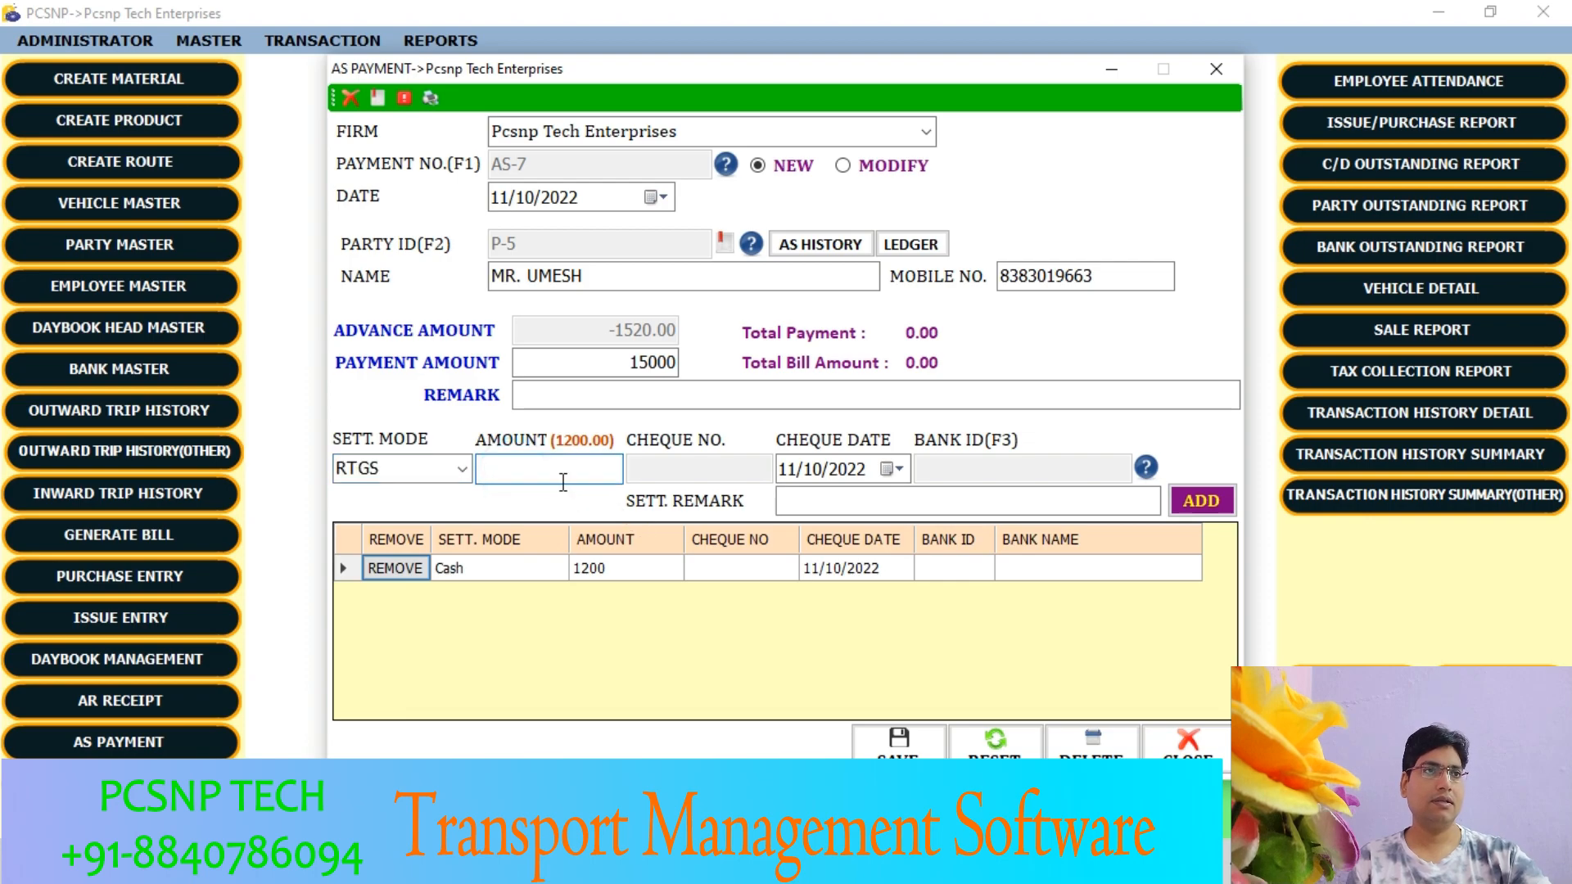
type("1000")
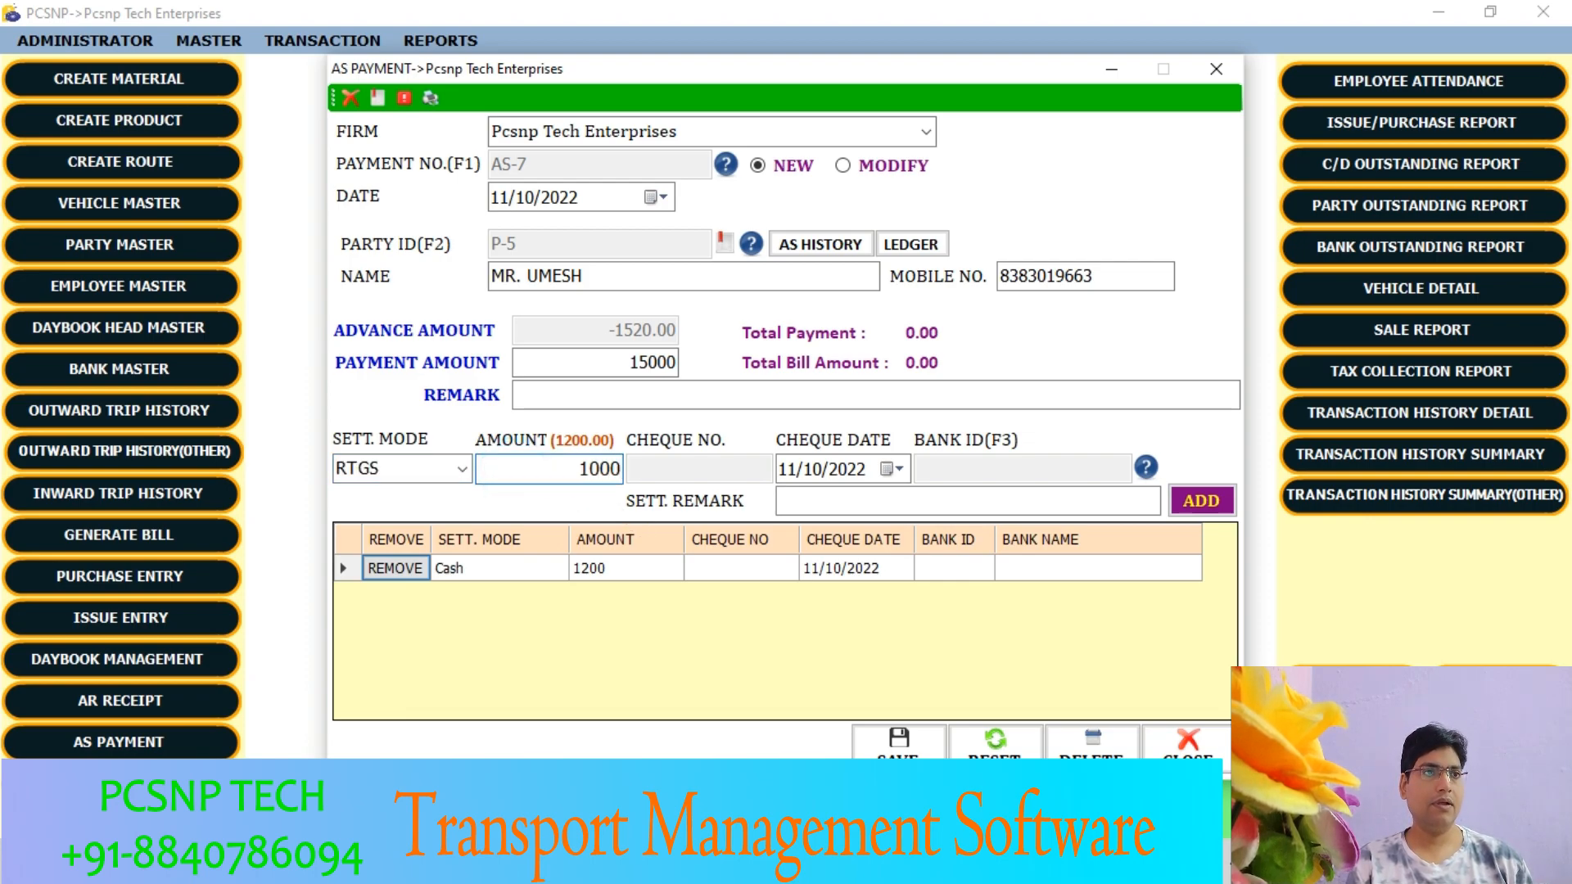
type("0")
key("Tab")
key("Tab")
key("Tab")
key("Return")
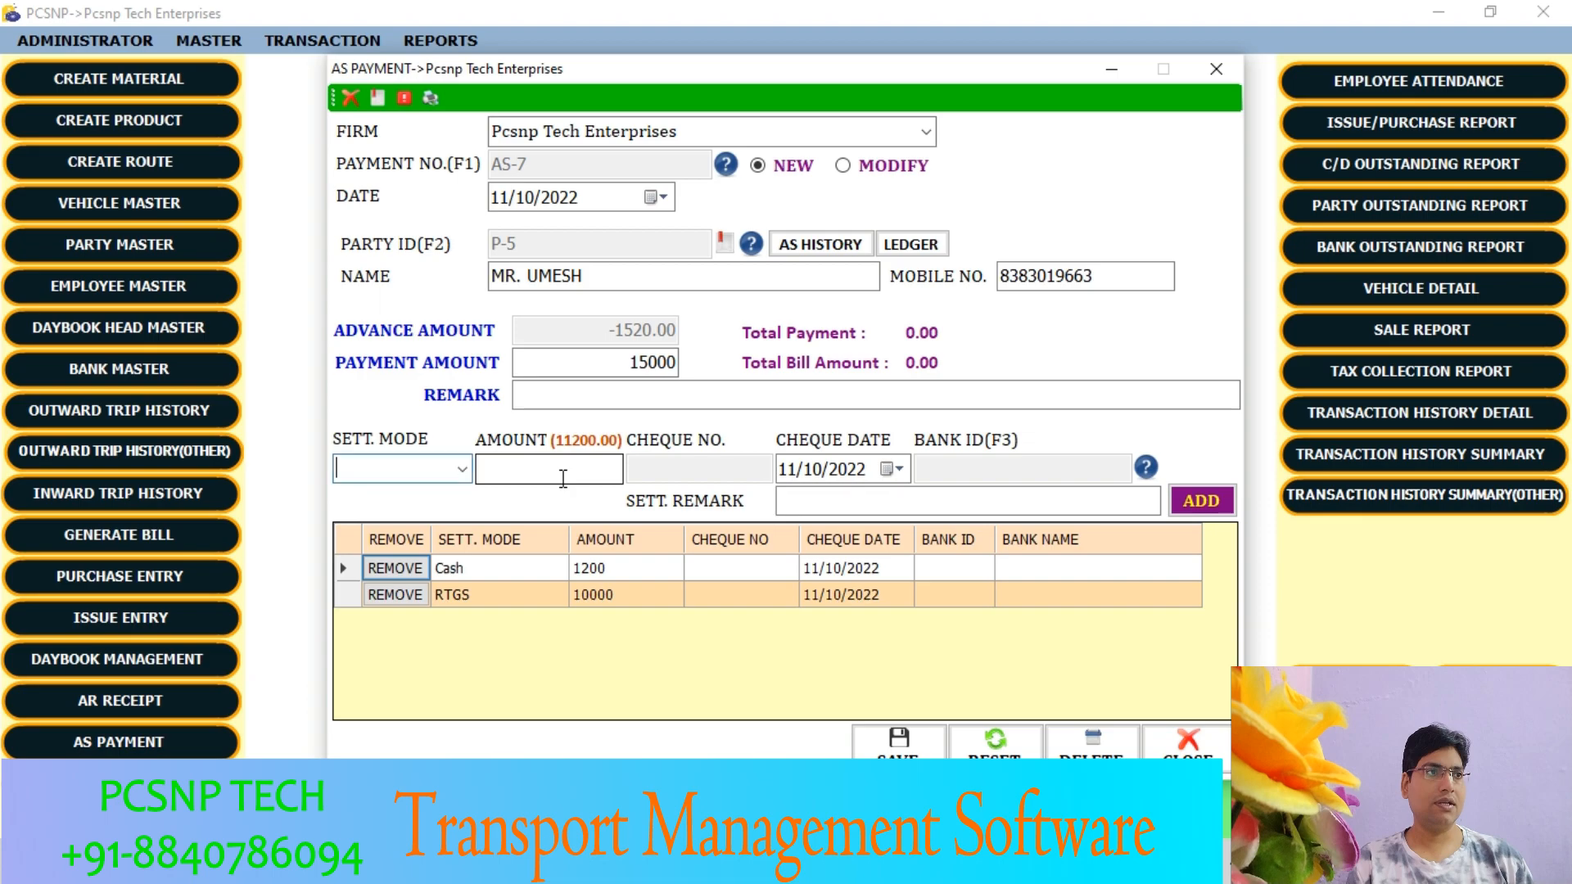
- Add an IMPS settlement of 4000 to the AS payment
left_click(461, 469)
left_click(360, 702)
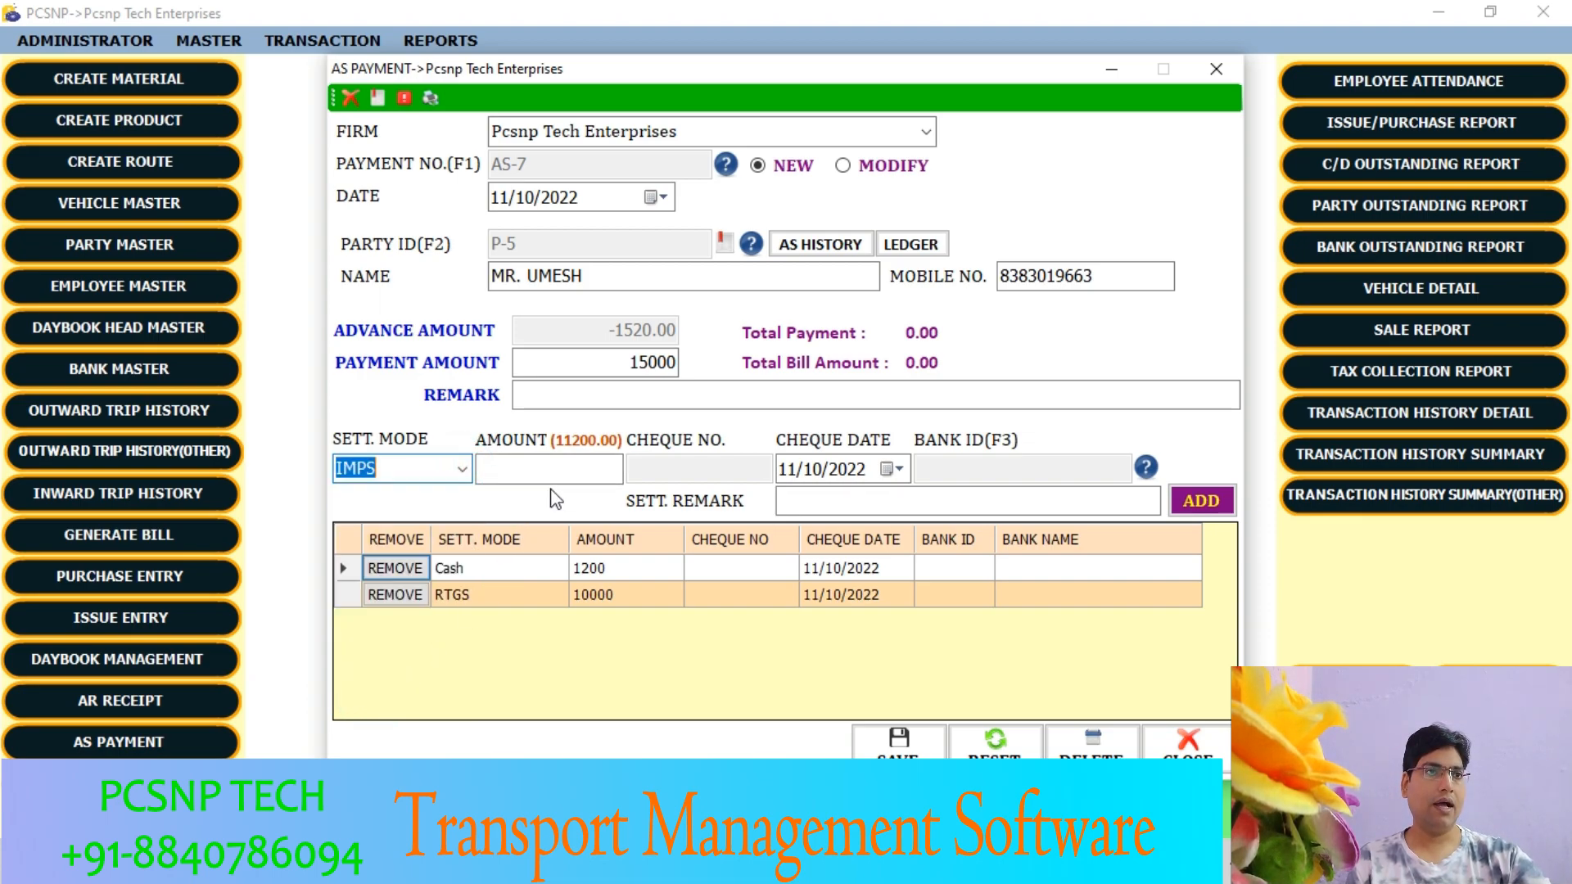
left_click(574, 471)
type("4000")
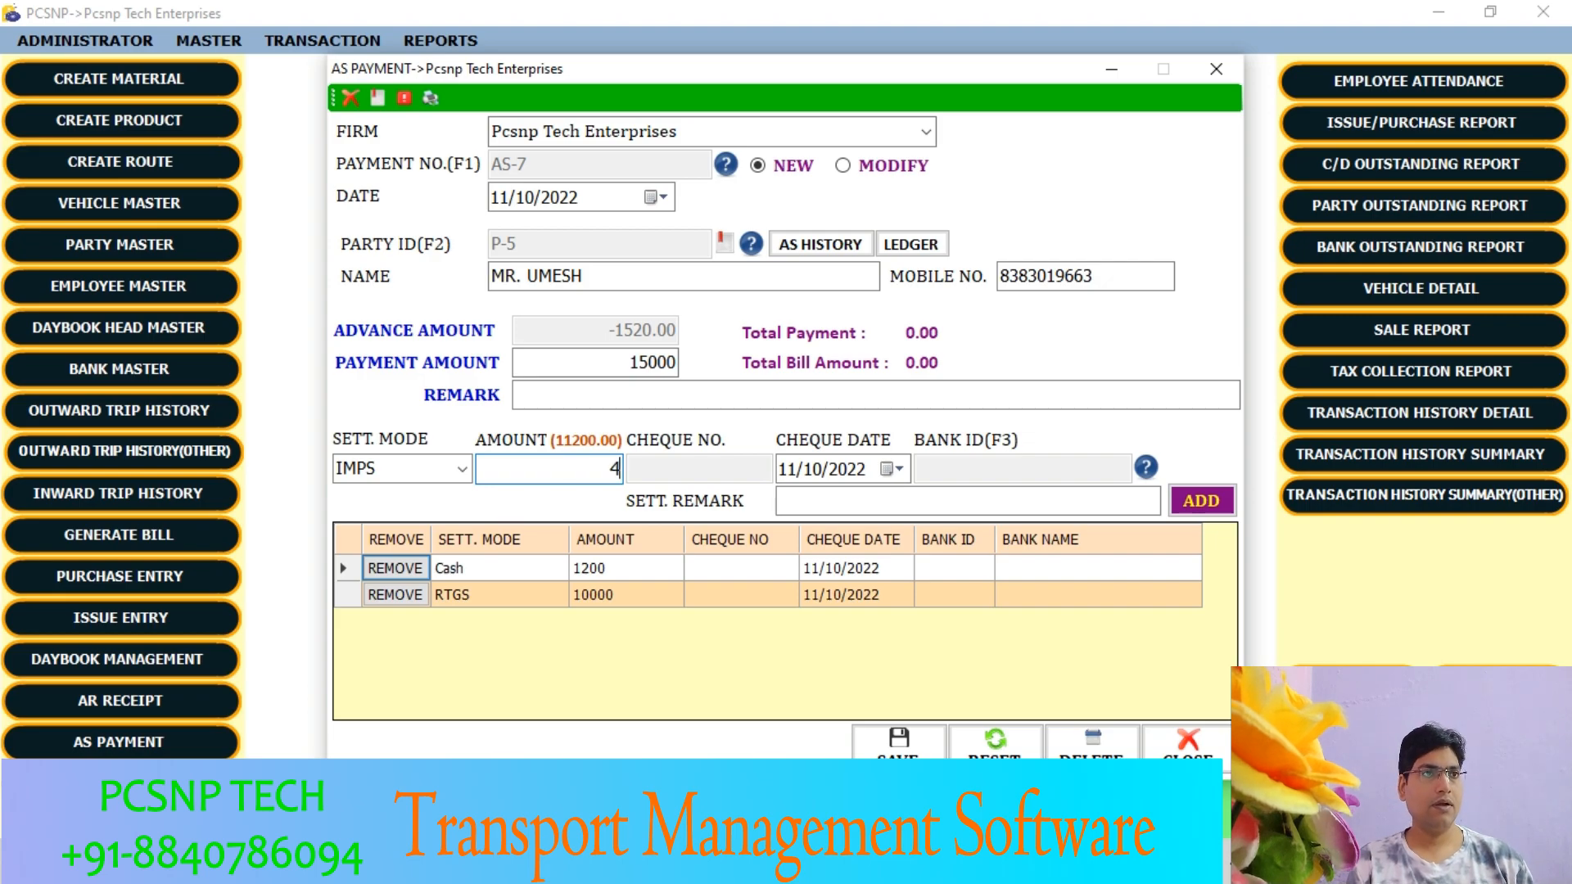
key("Return")
key("Return")
key("Return")
key("Return")
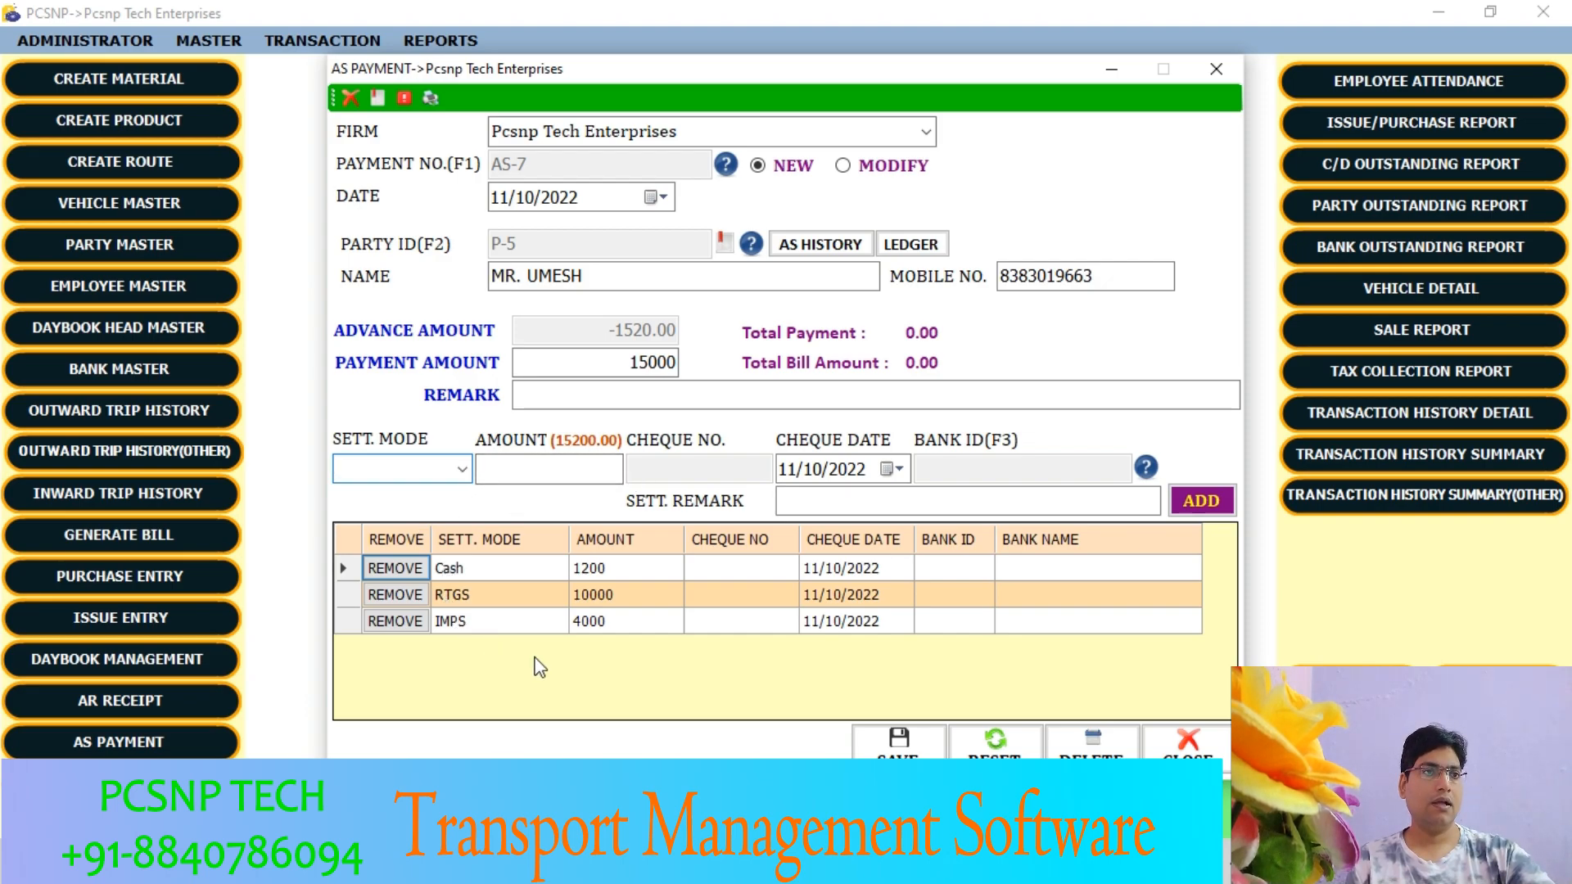
- Try to save the AS payment with the Cash, RTGS and IMPS settlements entered
left_click(622, 364)
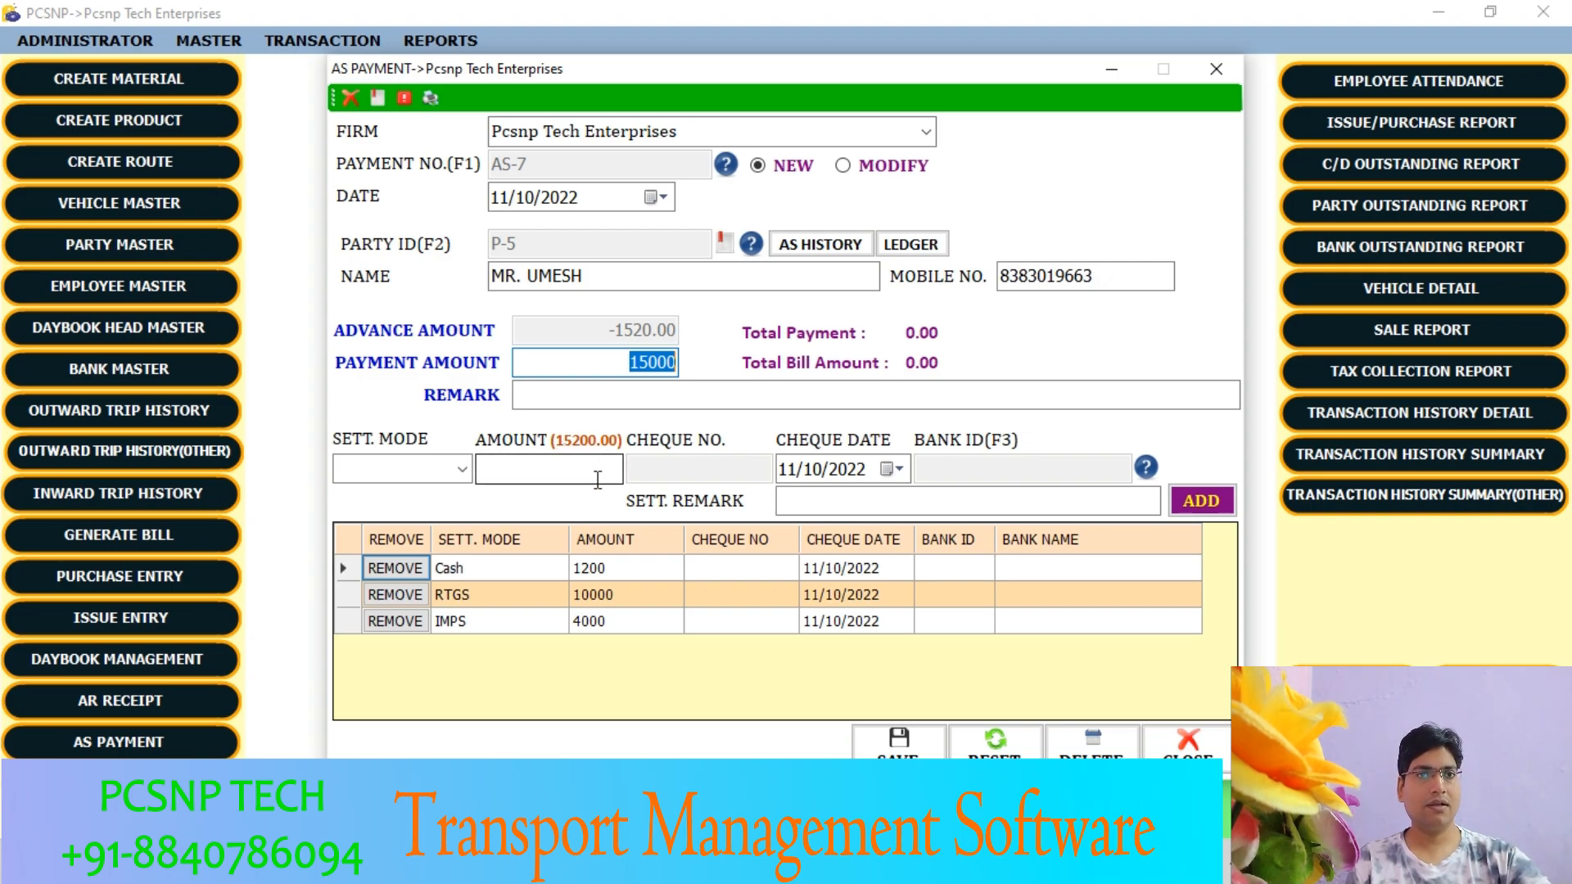
left_click(881, 748)
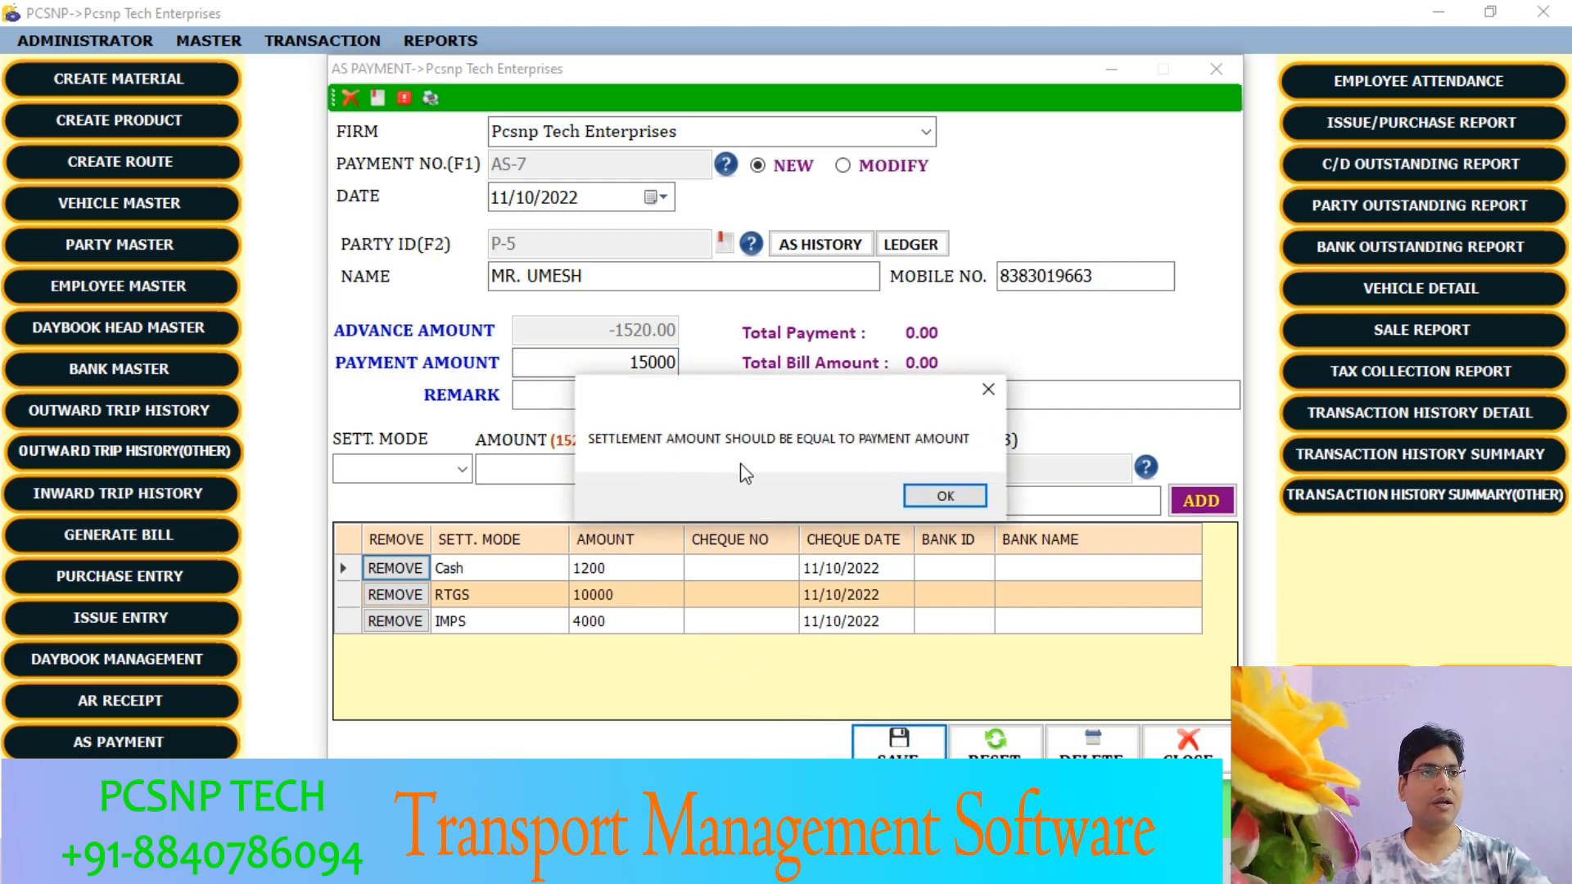
left_click(945, 497)
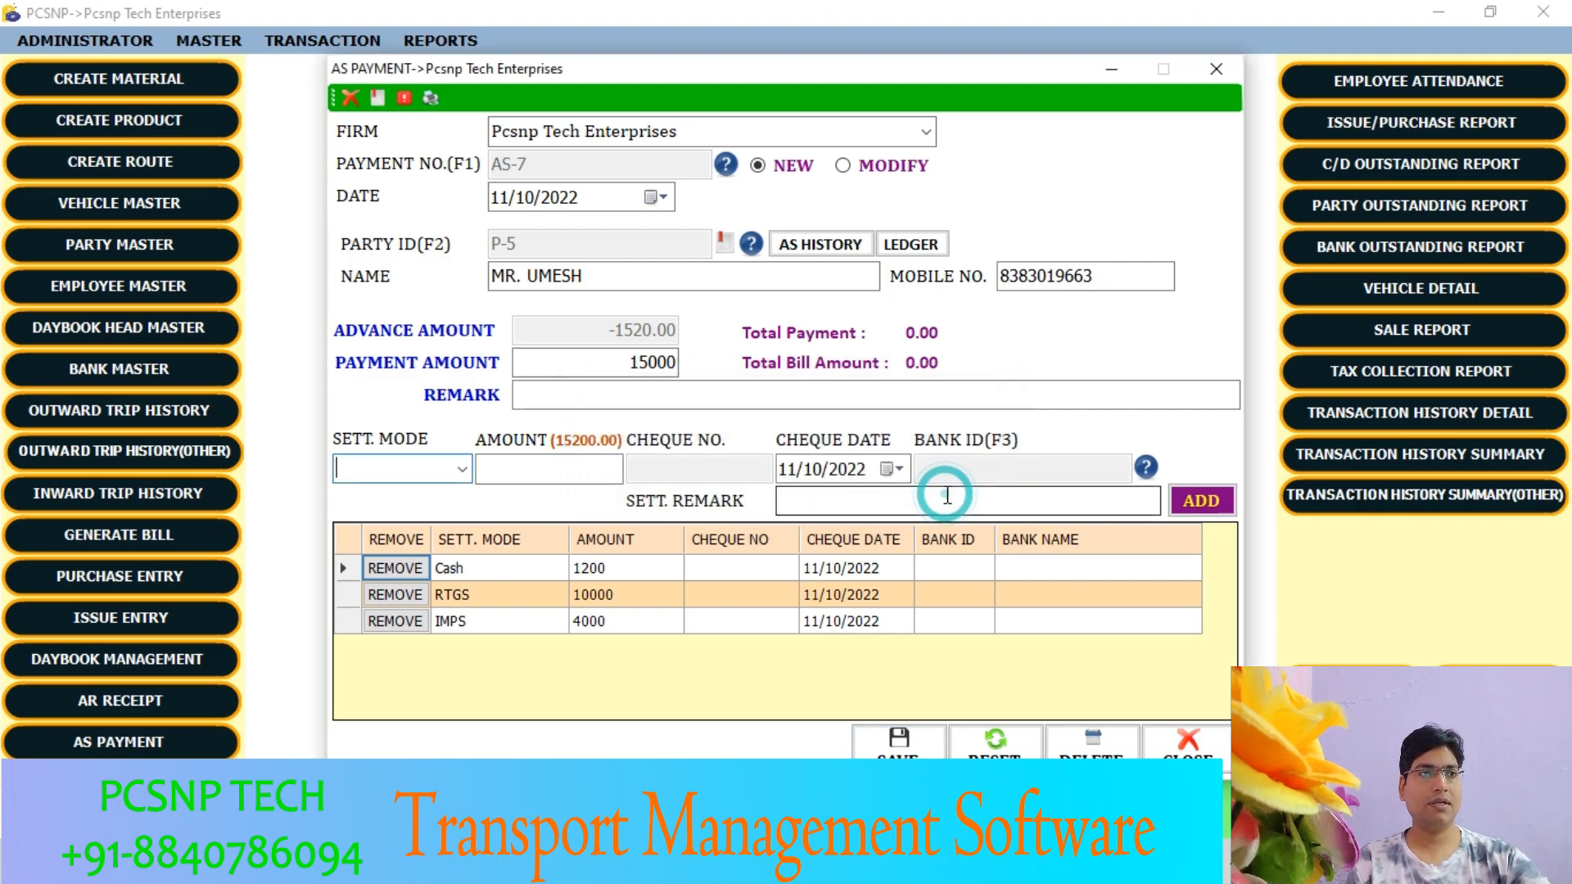
- Re-enter the IMPS settlement with an amount of 3800 so it replaces the existing IMPS entry
left_click(461, 469)
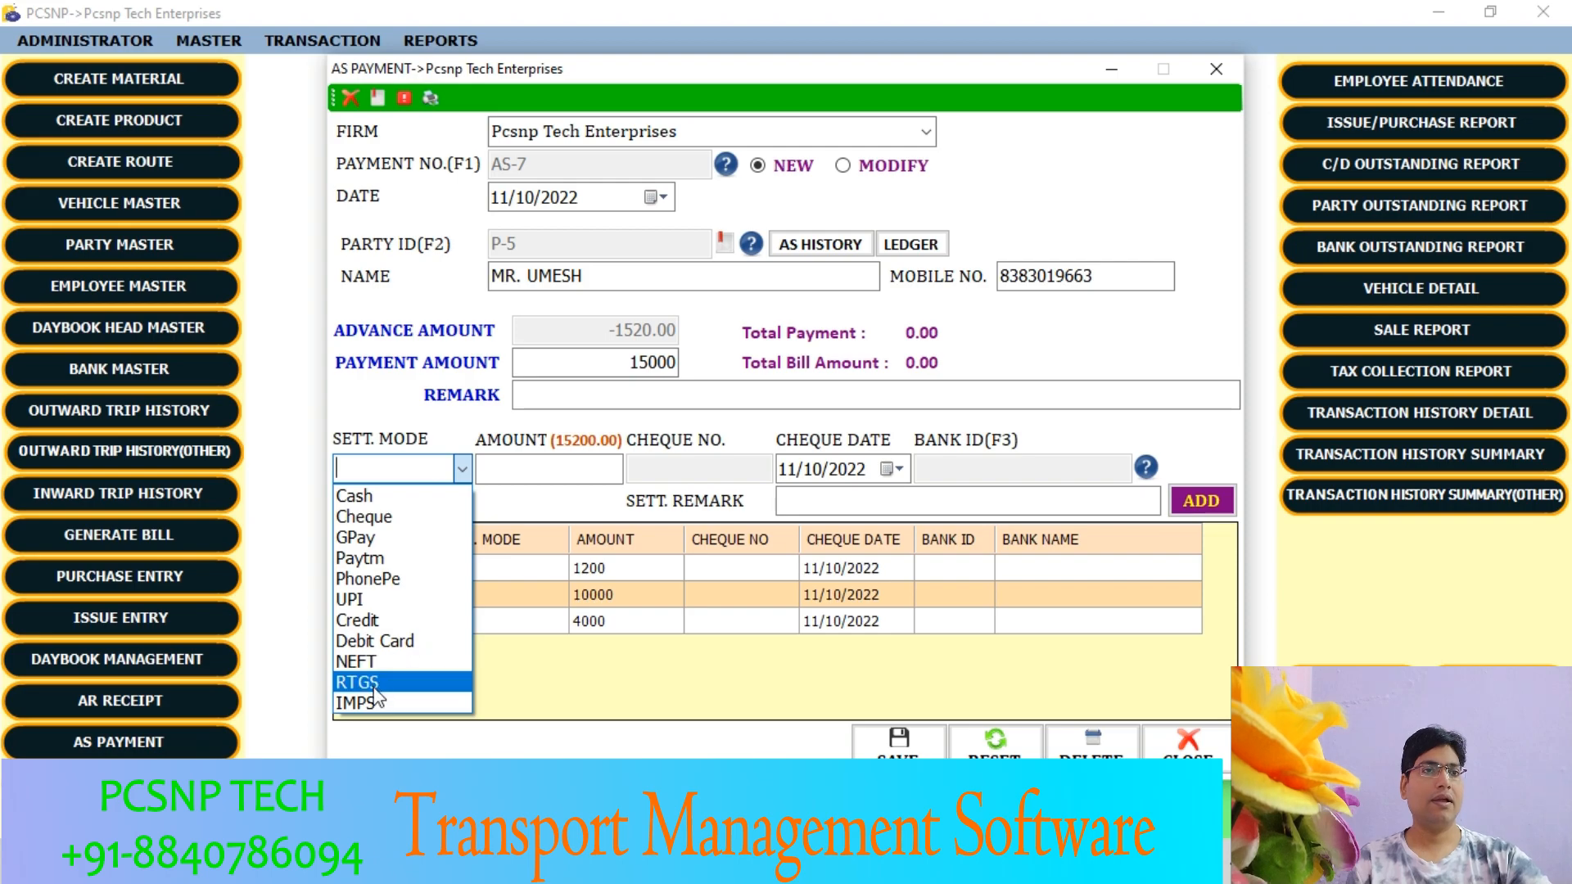
left_click(360, 703)
left_click(524, 468)
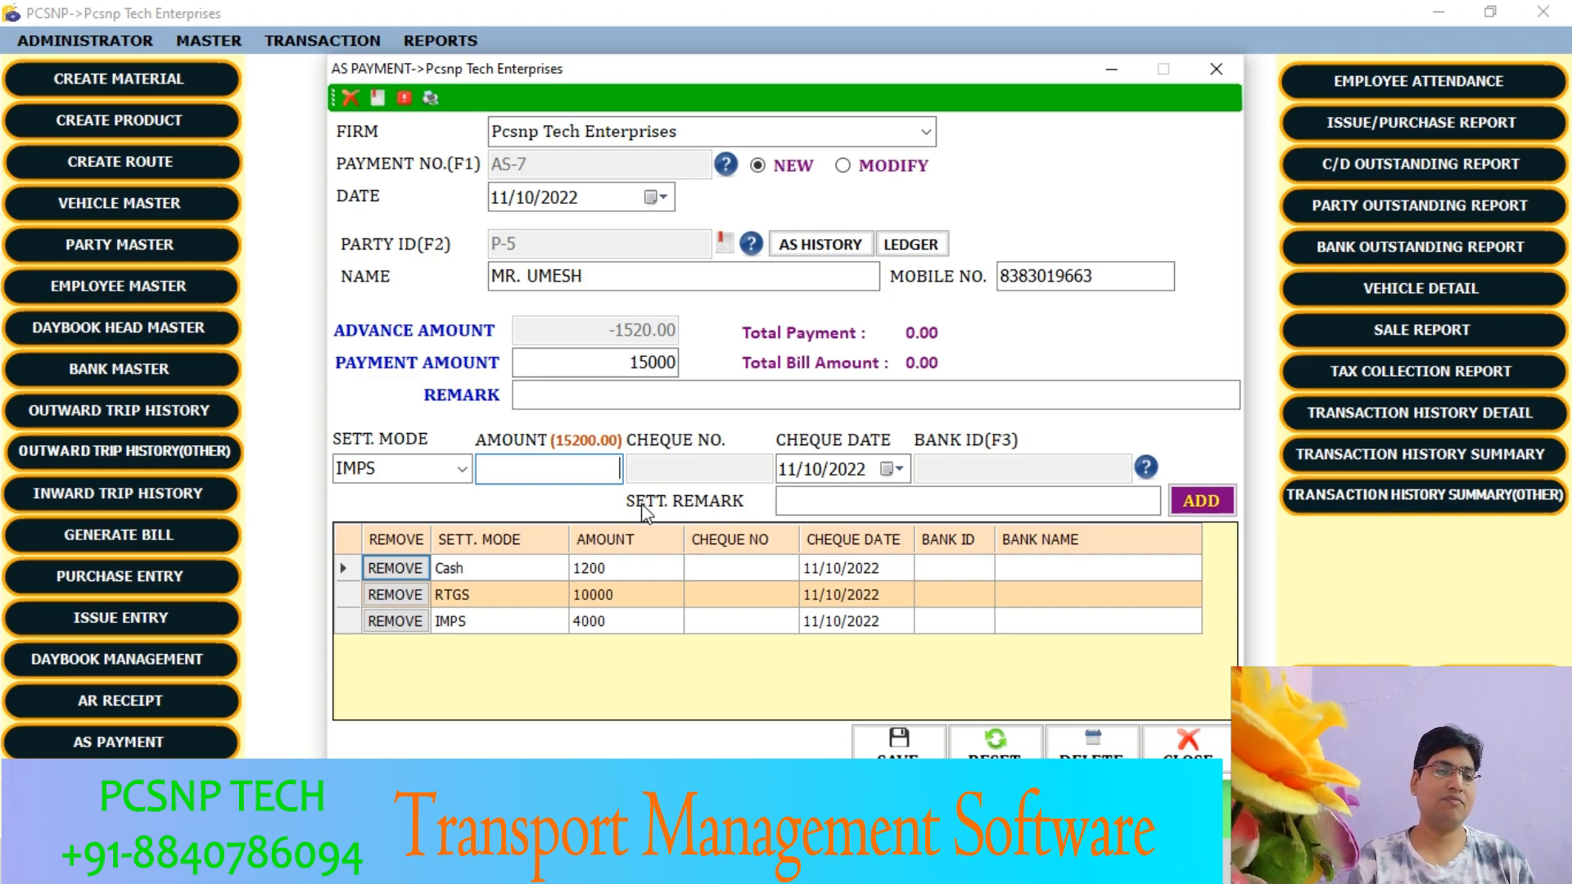
type("3800")
key("Tab")
key("Tab")
key("Tab")
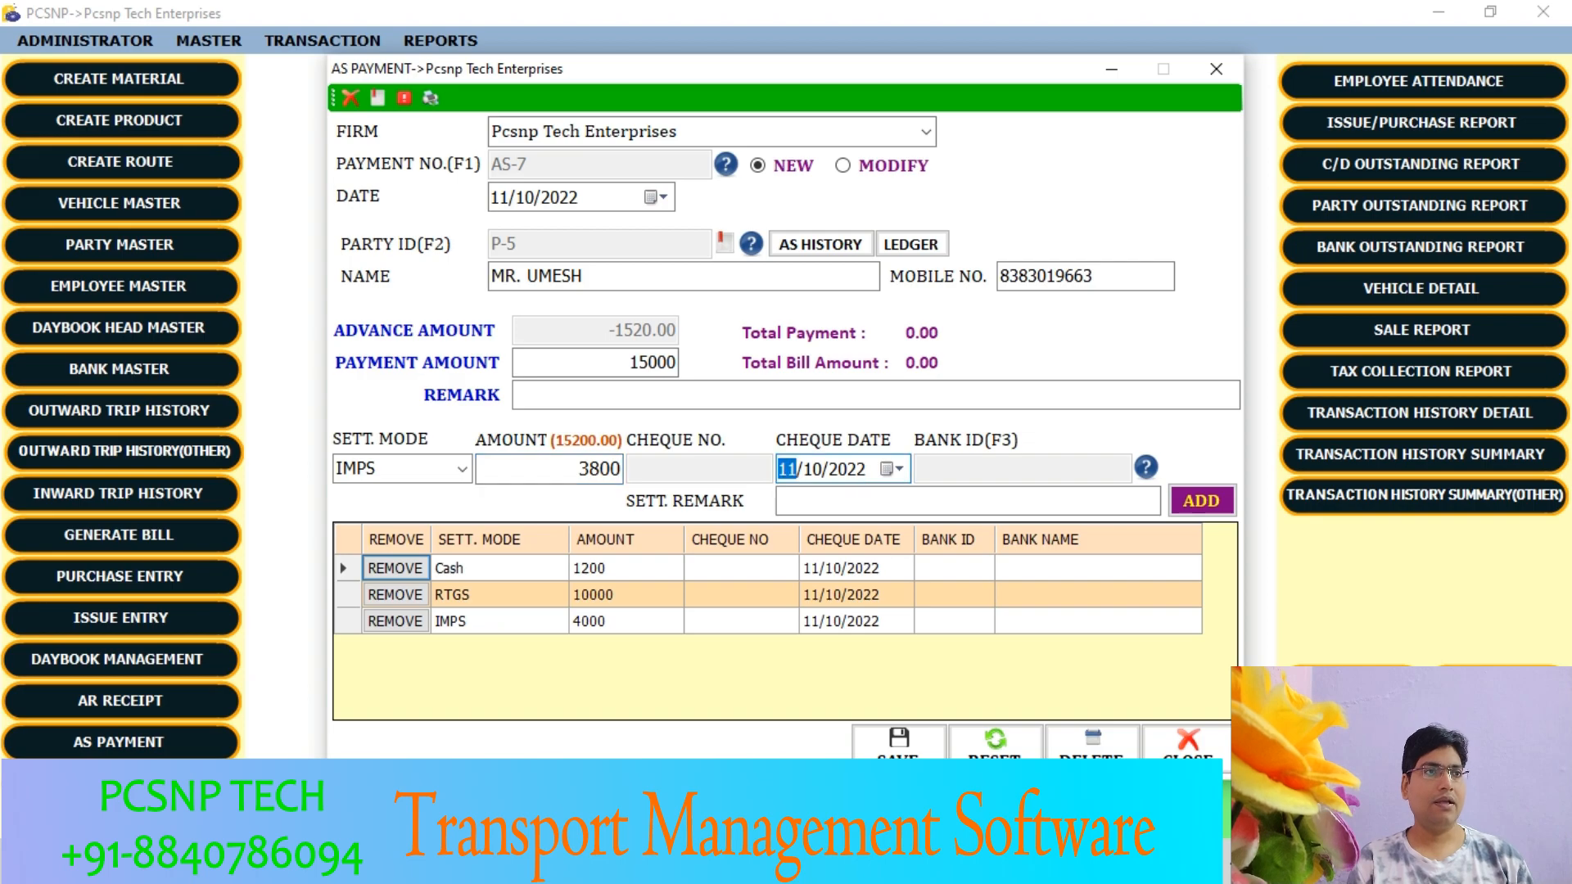
key("Return")
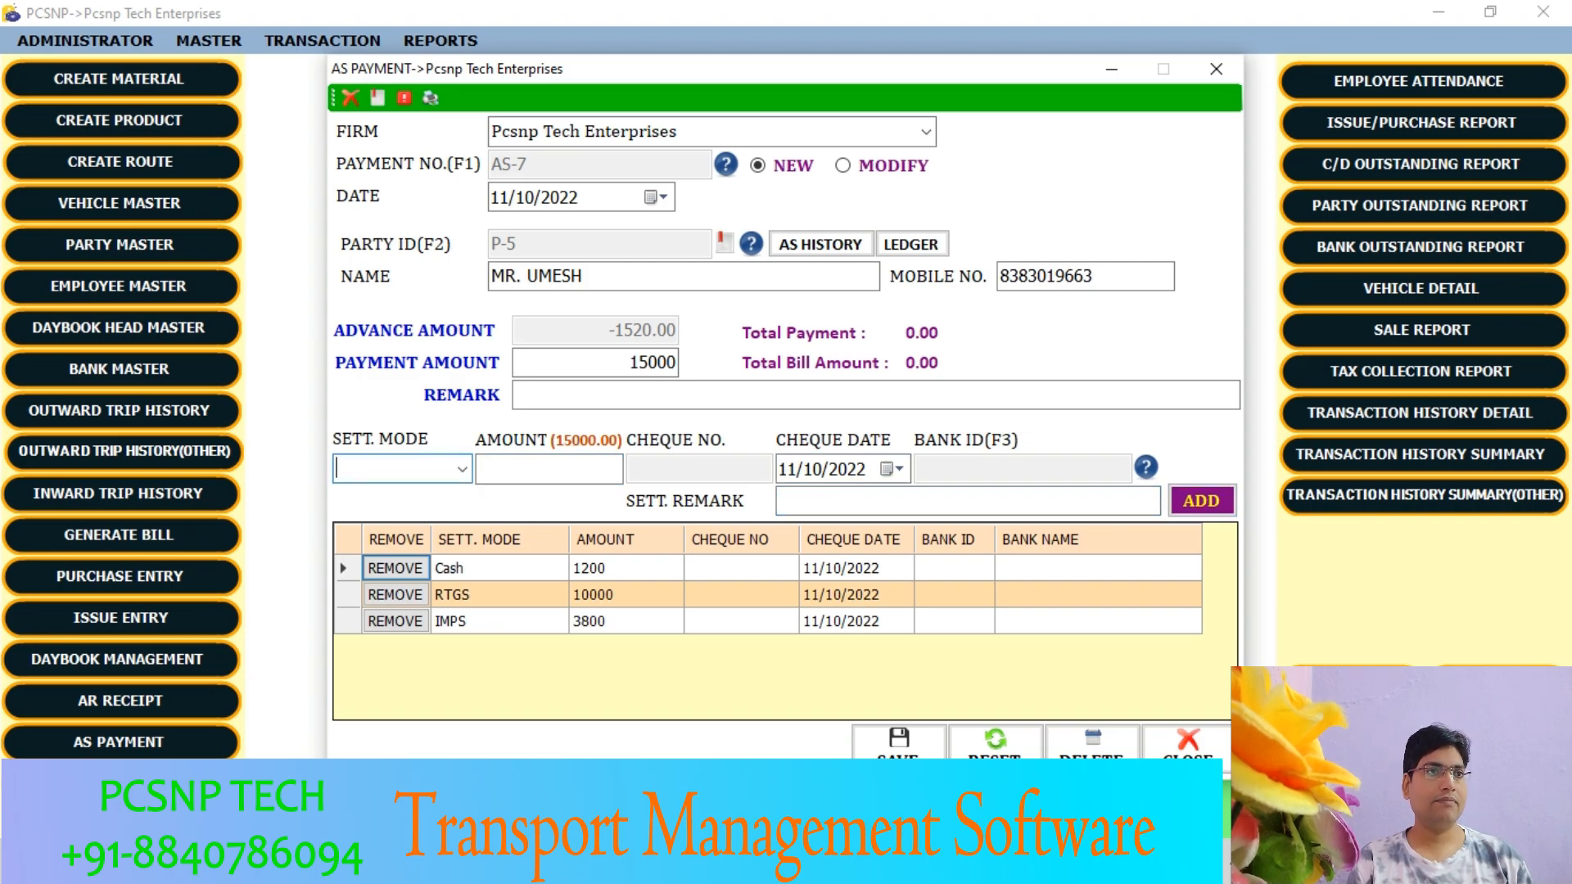
- Save the AS payment and decline printing it
left_click(923, 737)
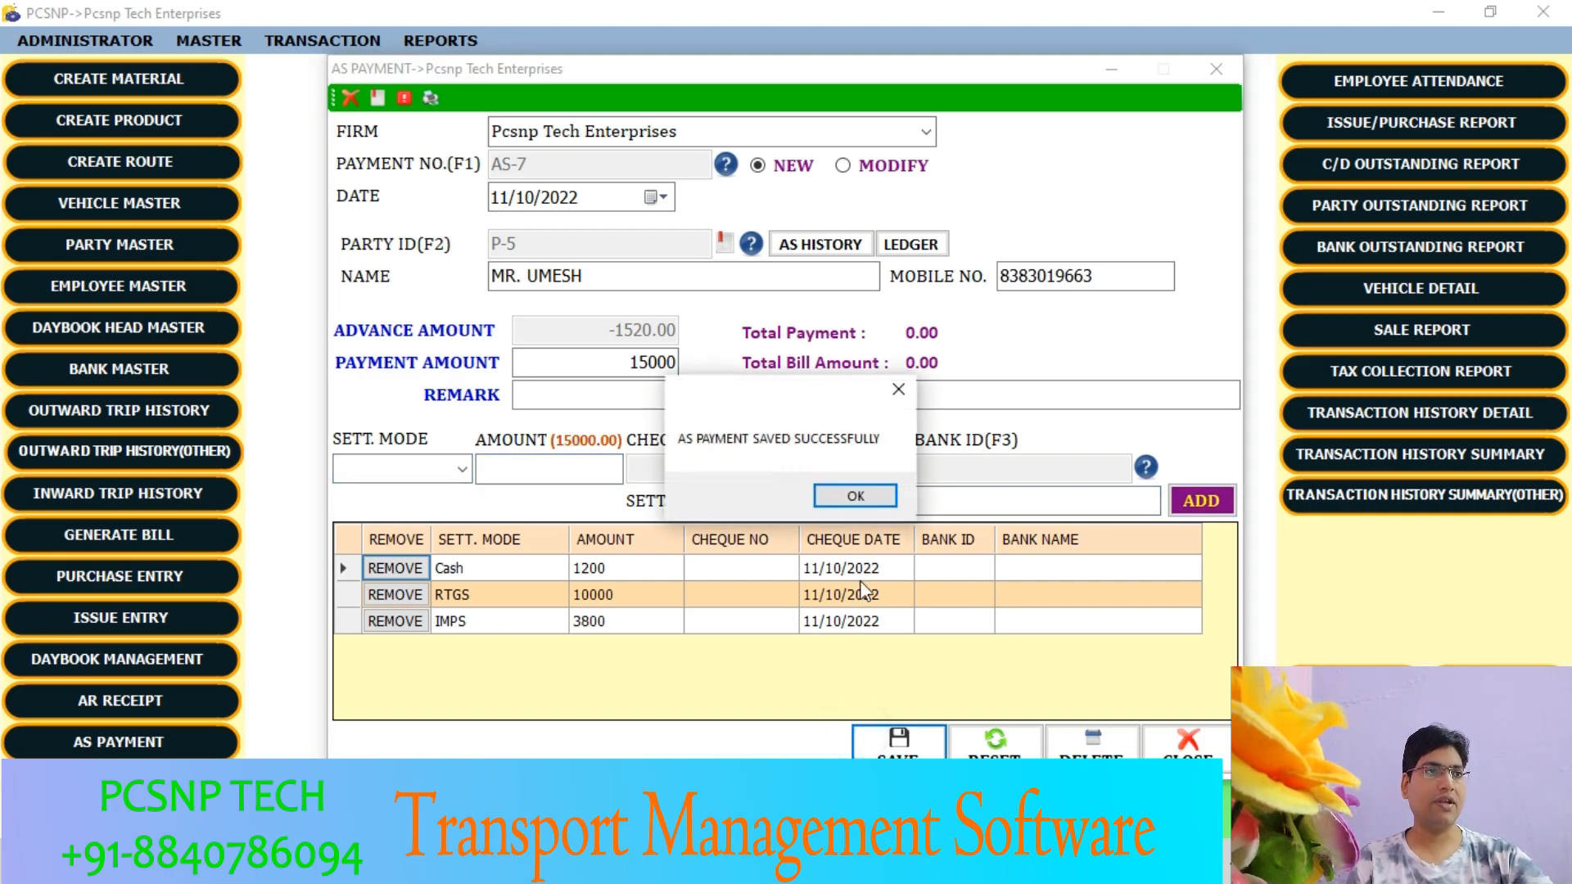
left_click(852, 501)
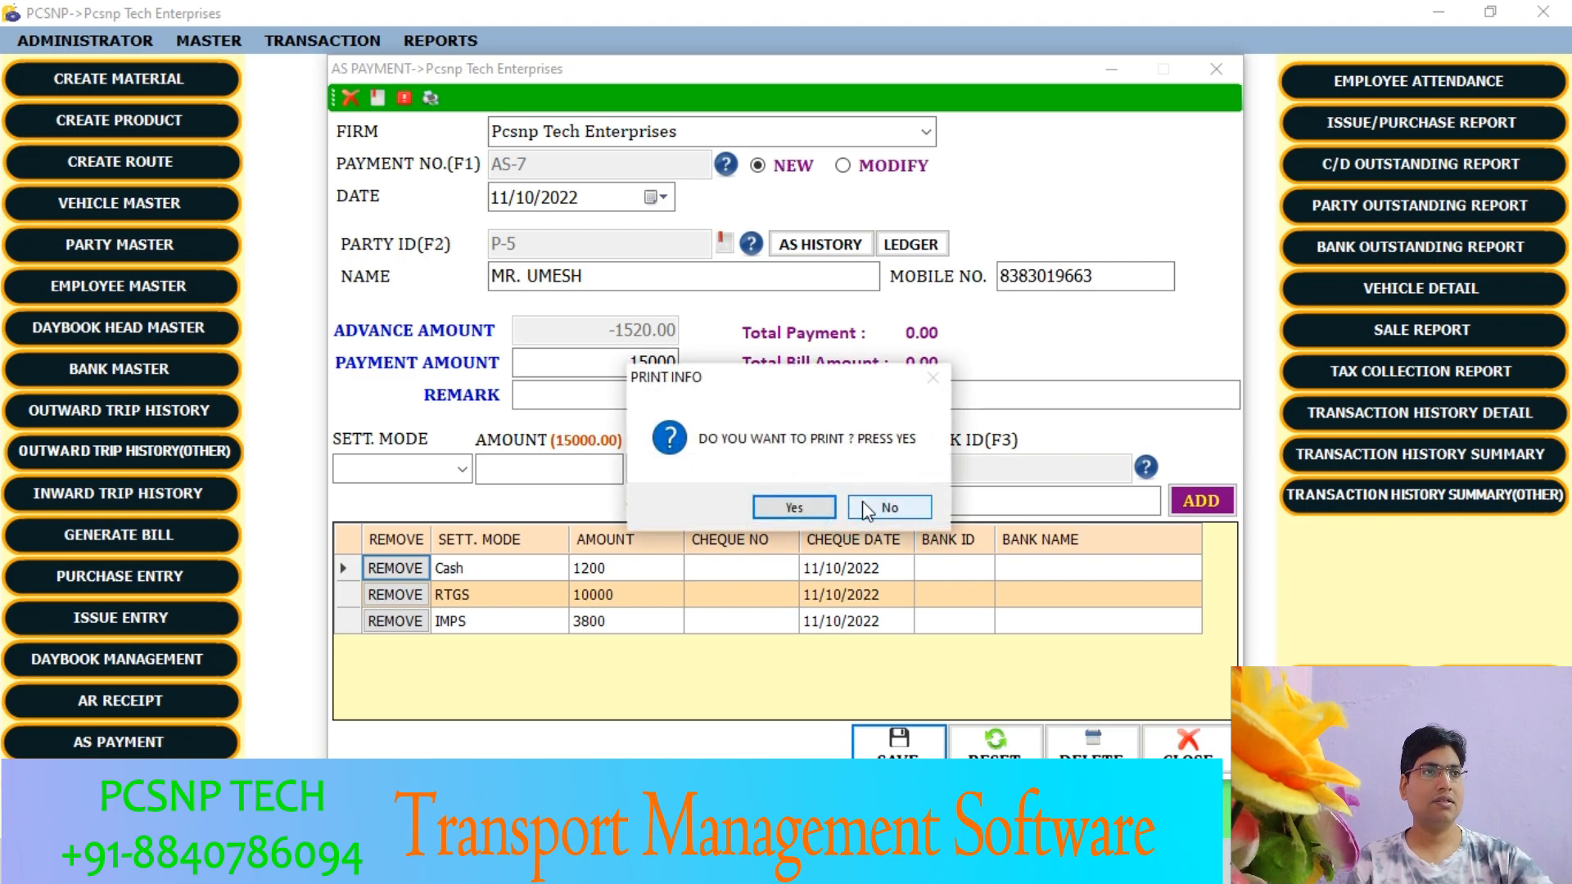
left_click(867, 508)
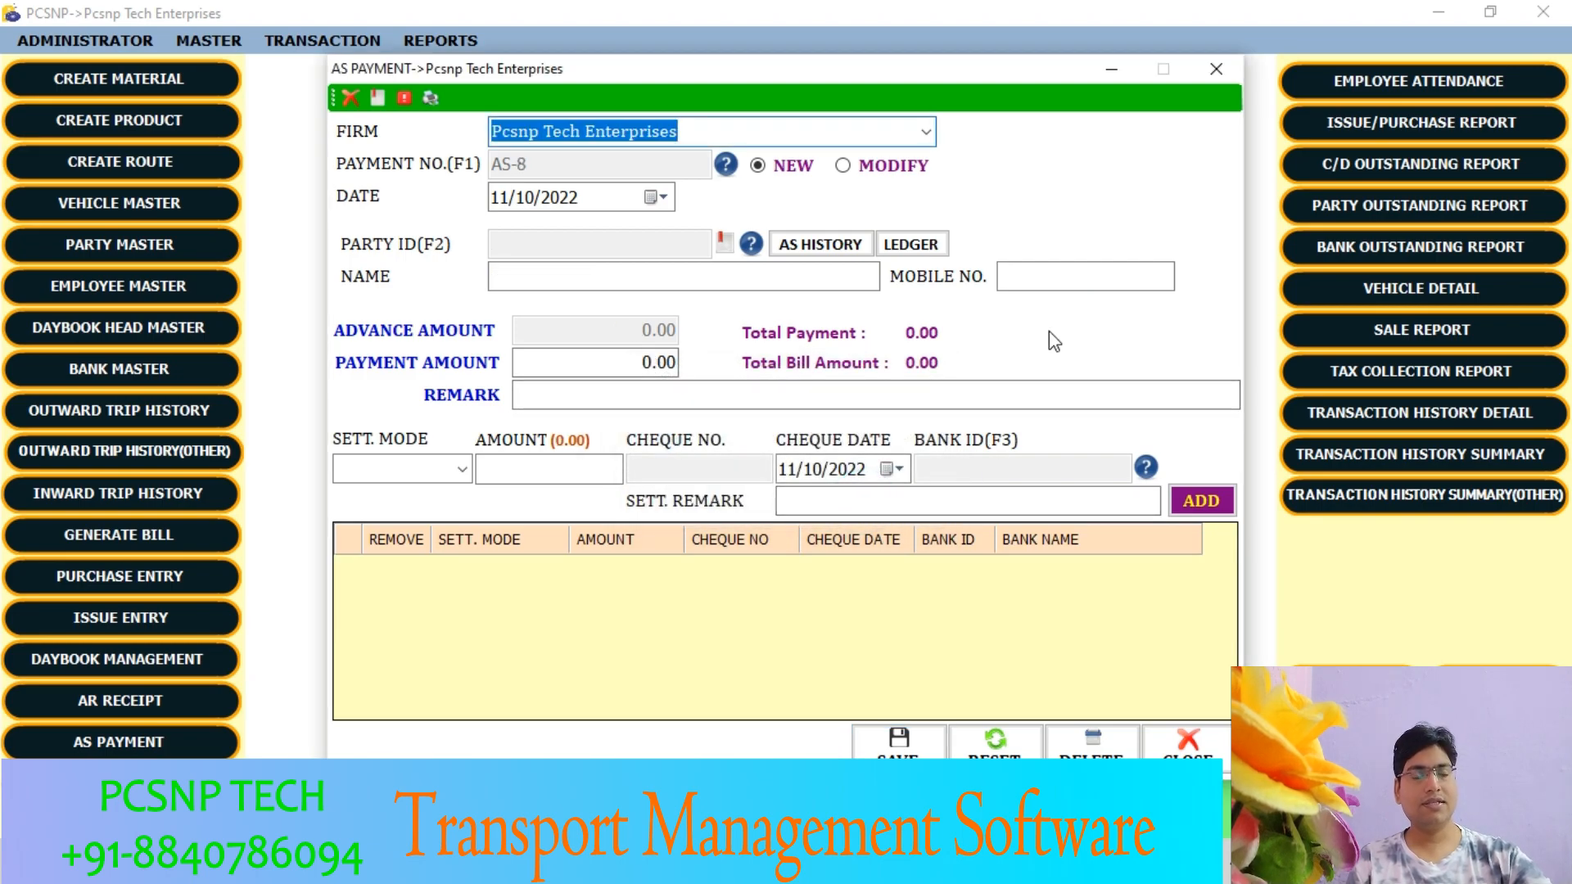